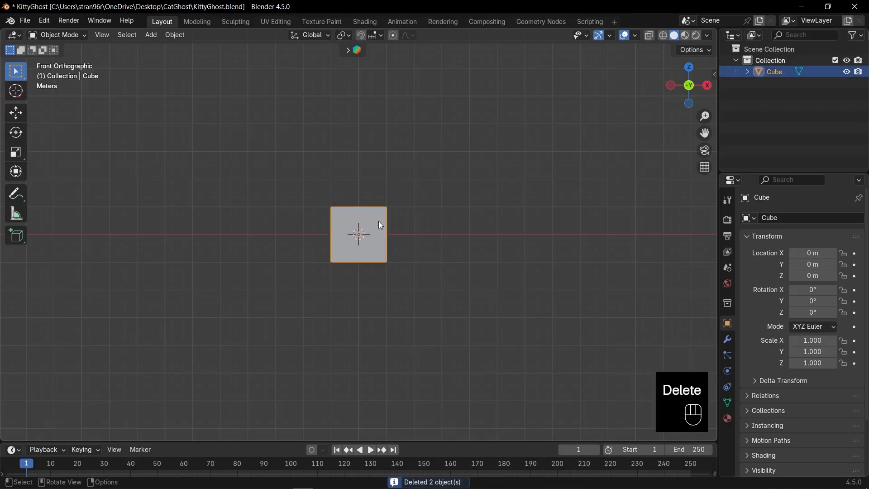
Add a level 1 Subdivision modifier to the cube and open its modifier settings
key("KP_Decimal")
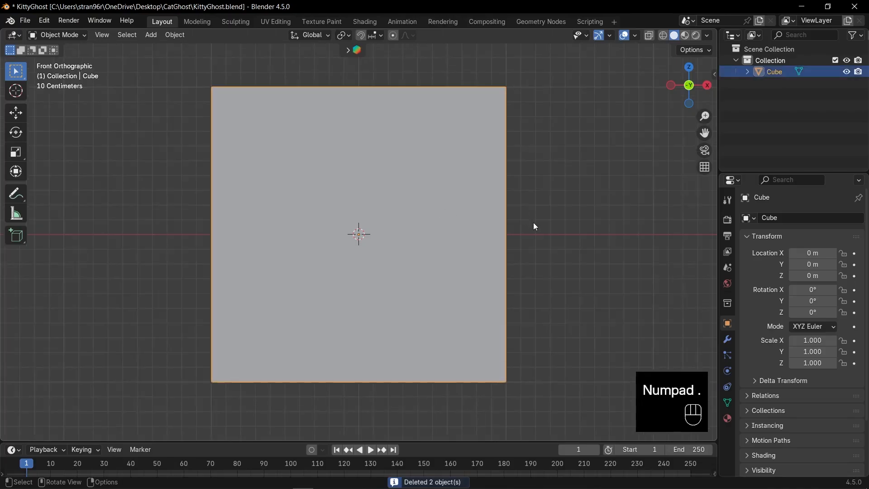
key("ctrl")
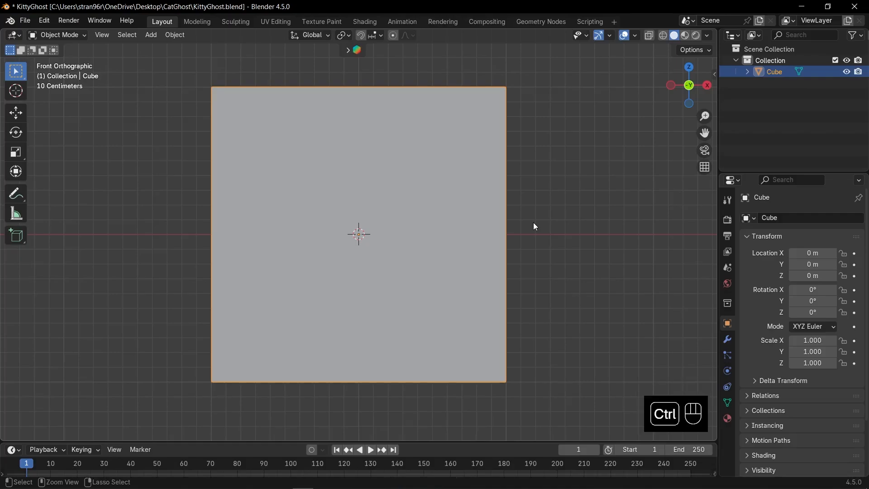
key("ctrl+1")
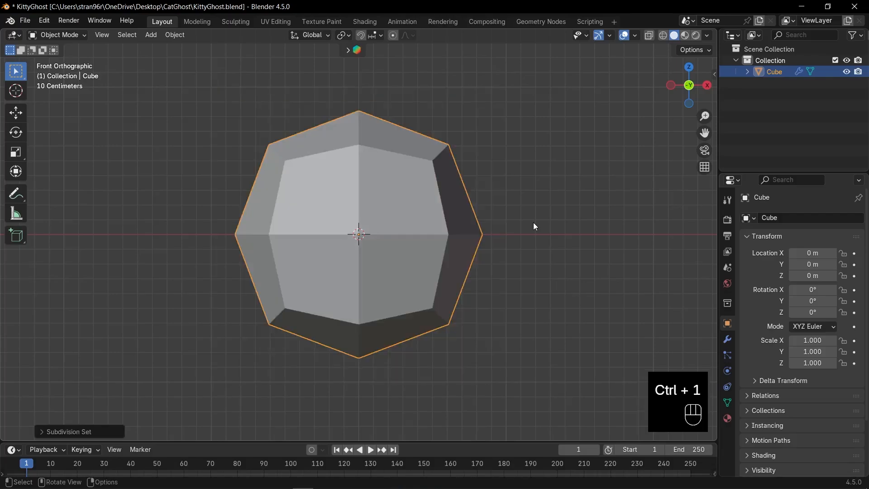
left_click(727, 344)
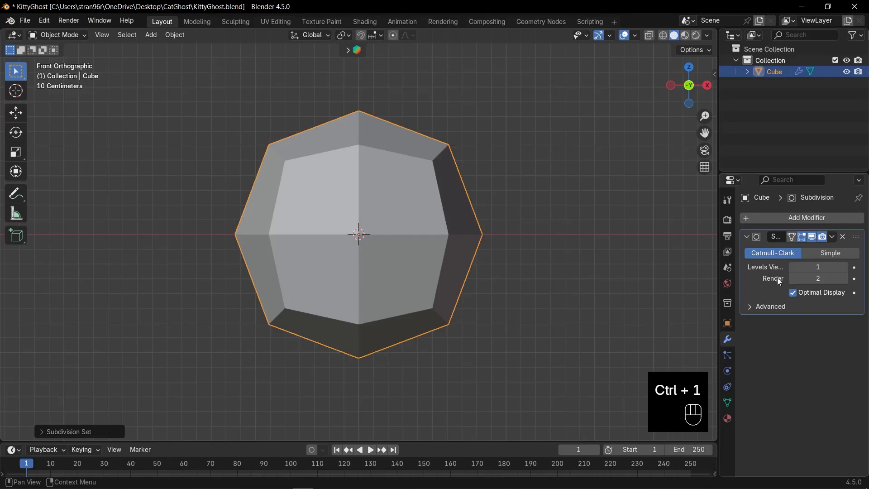
Insert a horizontal edge loop below the cube's middle and scale it outward to about 1.29
key("Tab")
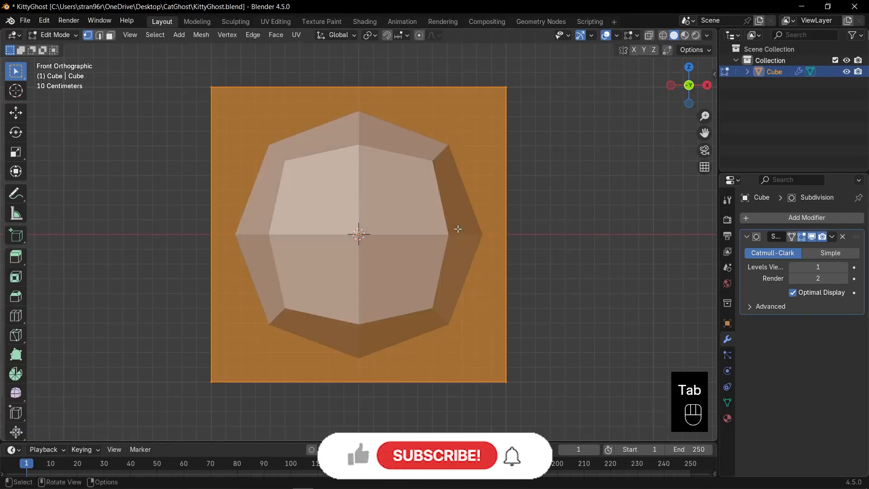
key("ctrl+r")
left_click(503, 229)
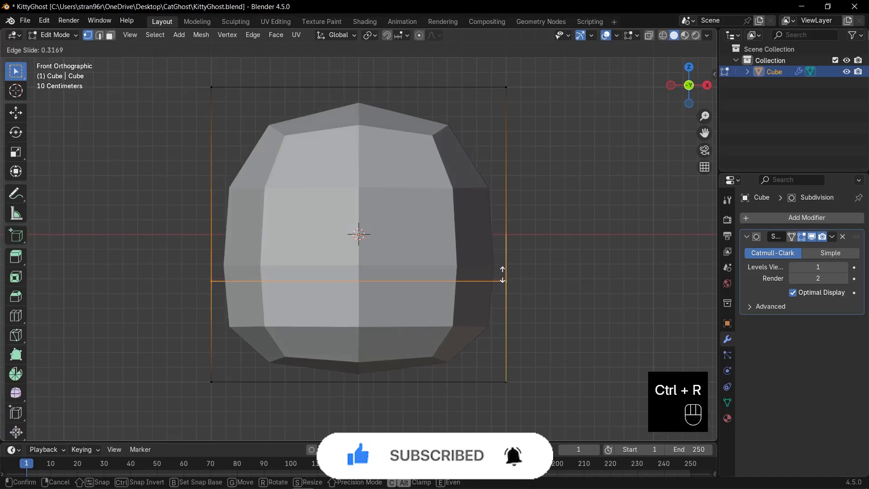
left_click(502, 292)
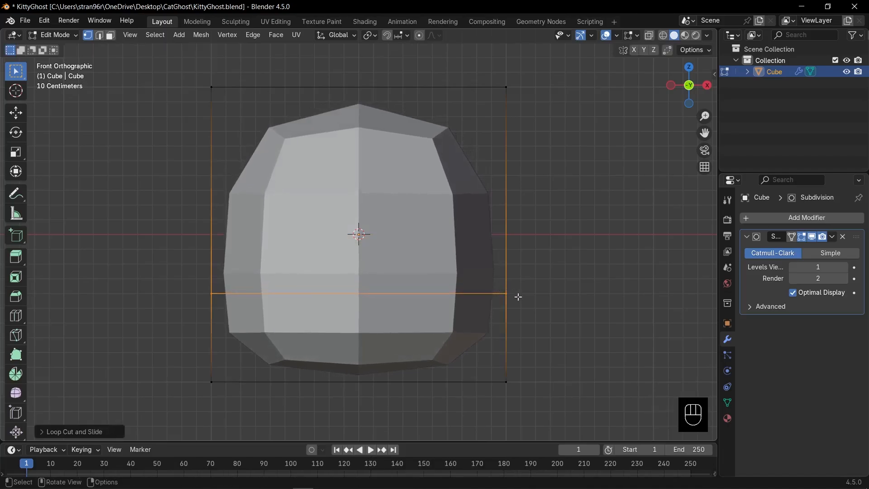
key("s")
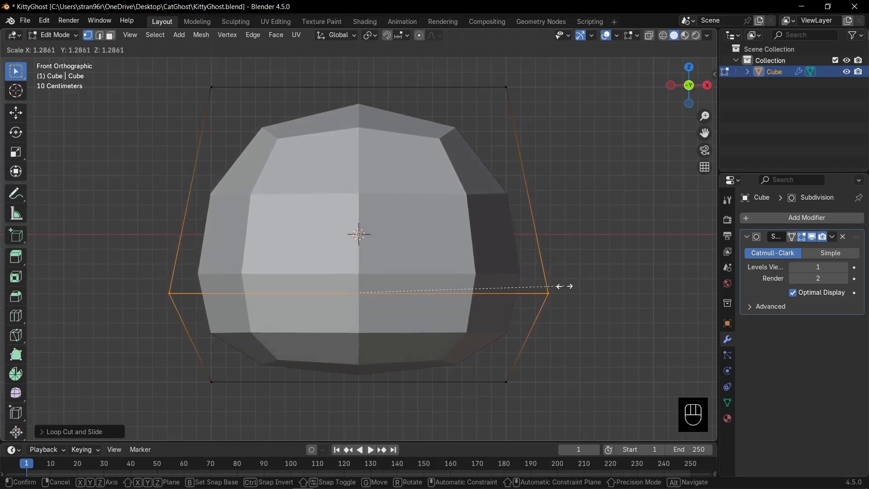
left_click(557, 286)
Examine the widened shape from an angle and from the front, in both Object Mode and Edit Mode
scroll(497, 277, "down", 2)
middle_click_drag(481, 277, 451, 292)
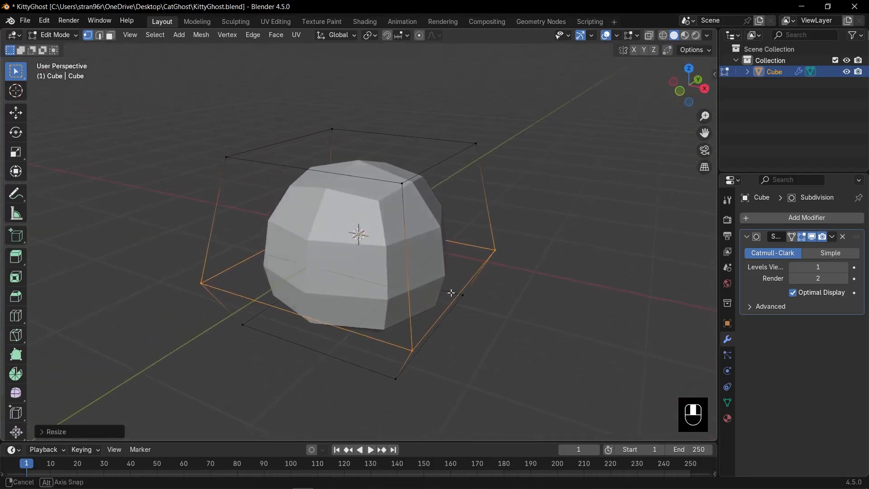
key("ctrl+shift+z")
key("ctrl+shift+z")
key("Tab")
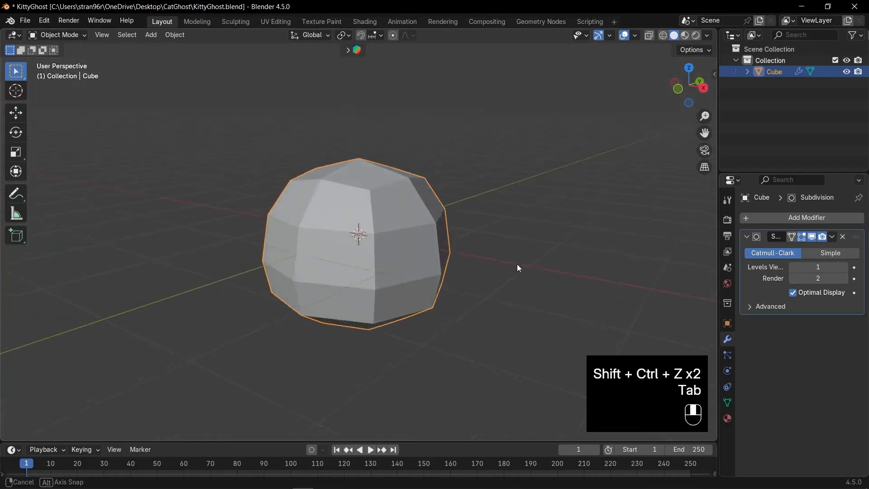
key("KP_1")
key("Tab")
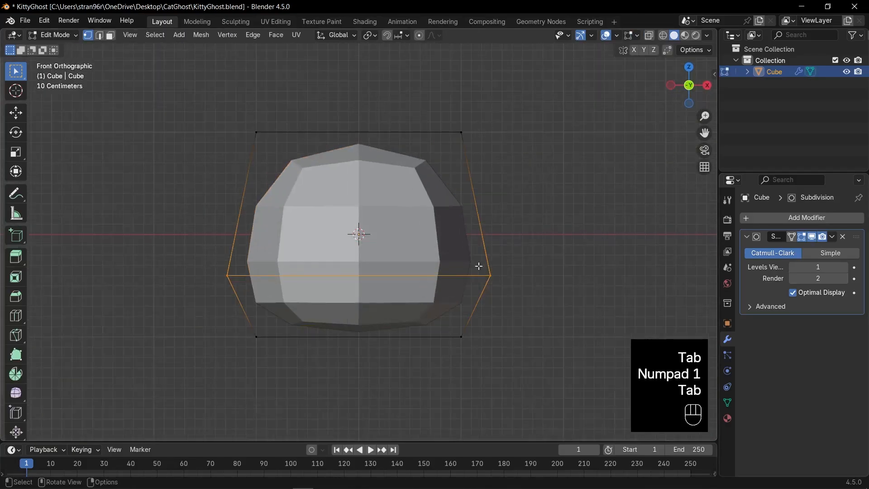
scroll(471, 263, "up", 1)
scroll(462, 258, "down", 2)
Cut a vertical edge loop halfway through the cube's depth and scale it up to about 1.05
middle_click_drag(492, 229, 433, 250)
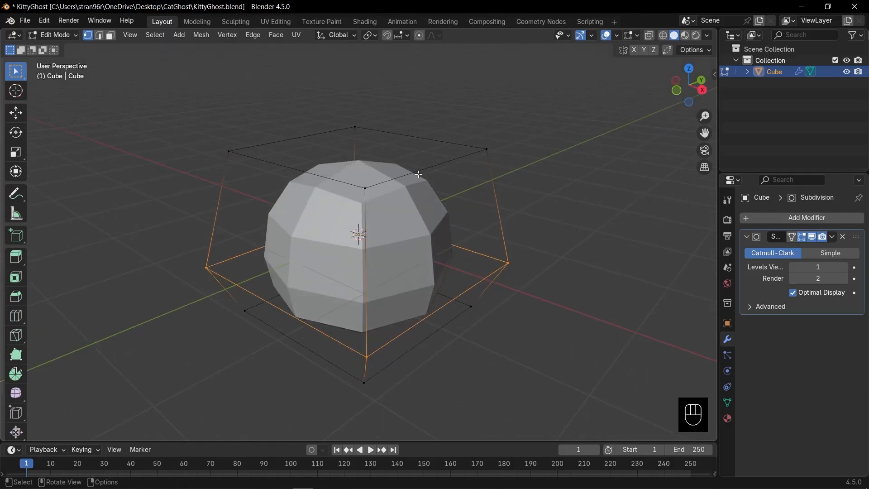
key("ctrl+r")
left_click(420, 174)
left_click(421, 176)
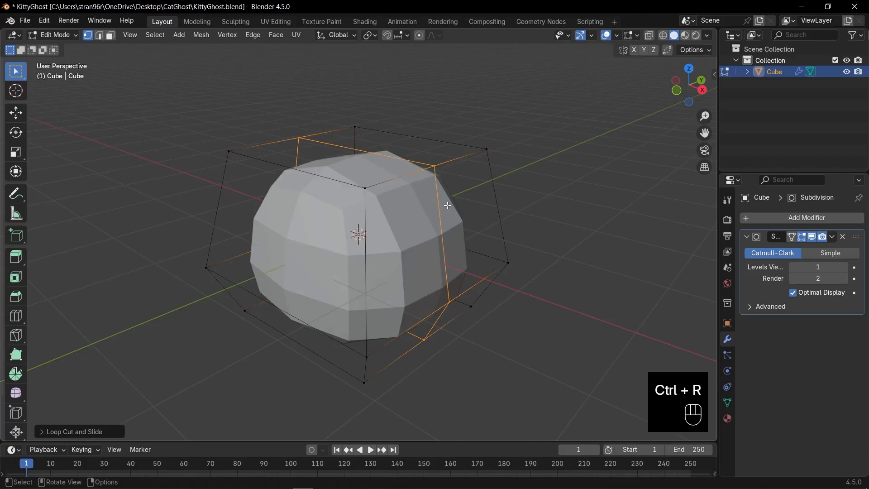
key("KP_1")
key("s")
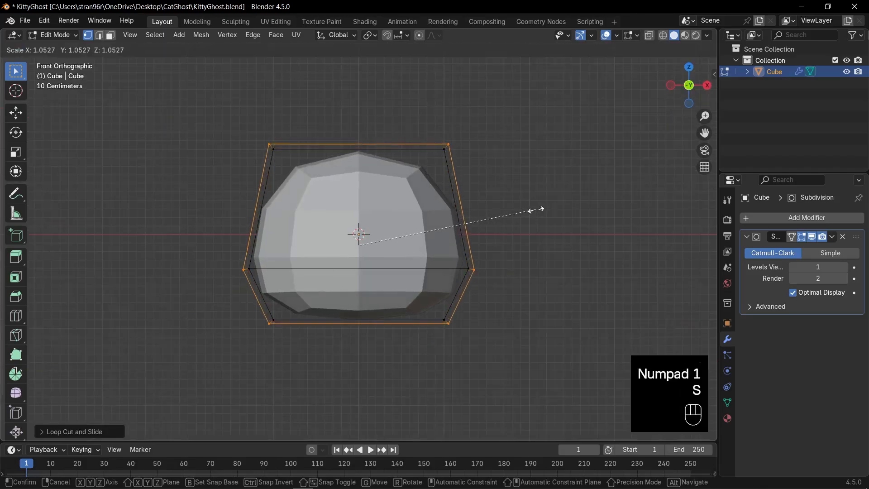
left_click(537, 208)
Cut a second vertical edge loop through the middle of the cube's width and scale it up slightly
middle_click_drag(537, 208, 407, 190)
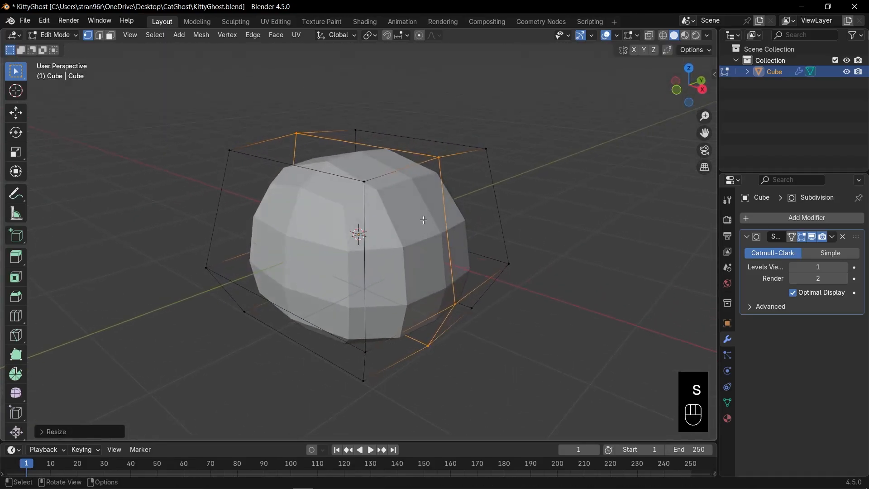
key("ctrl+r")
left_click(310, 173)
left_click(310, 173)
key("s")
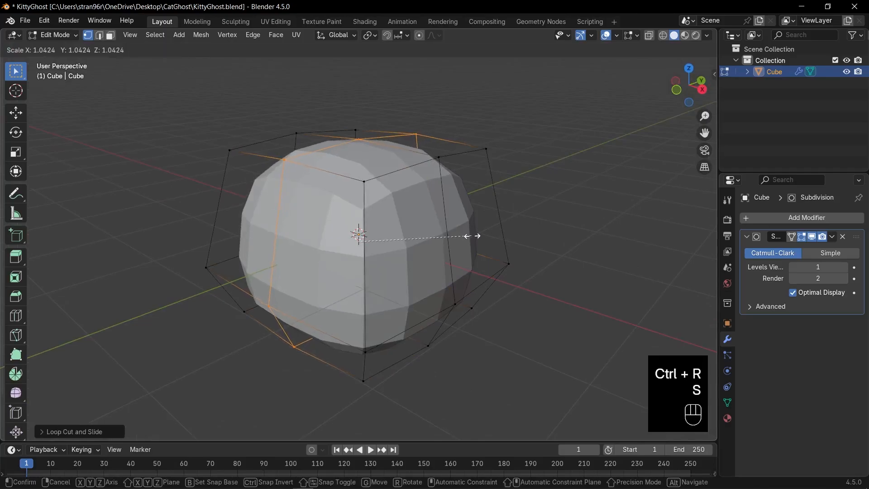
left_click(477, 234)
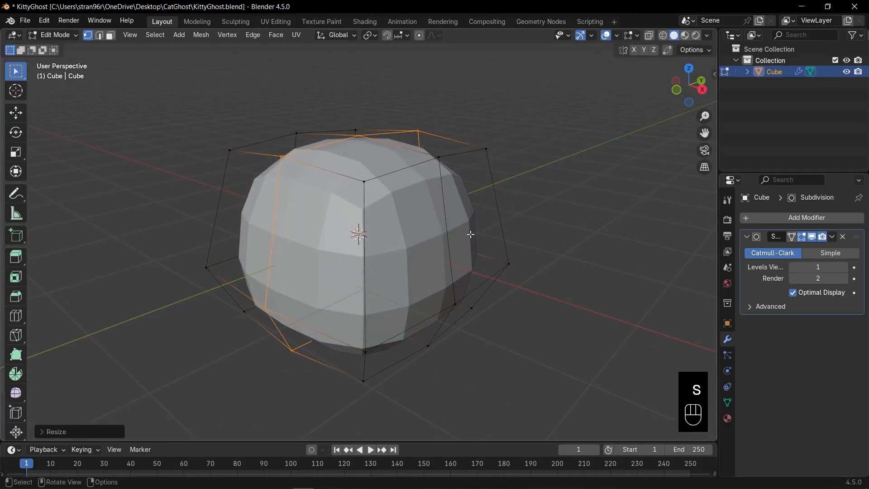
Adjust the width-centre loop by scaling it along Y and then uniformly, and return to Object Mode in front view
middle_click_drag(469, 234, 514, 270)
key("s")
key("y")
left_click(498, 259)
key("s")
left_click(442, 237)
key("KP_1")
key("Tab")
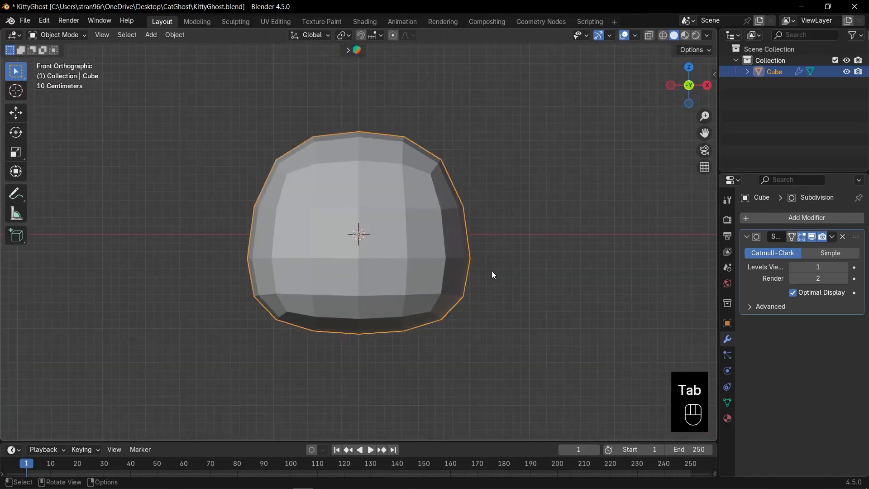
With X-ray on, box-select the bottom centre vertices and lower them about 0.095 m along Z
key("Tab")
key("1")
key("alt+z")
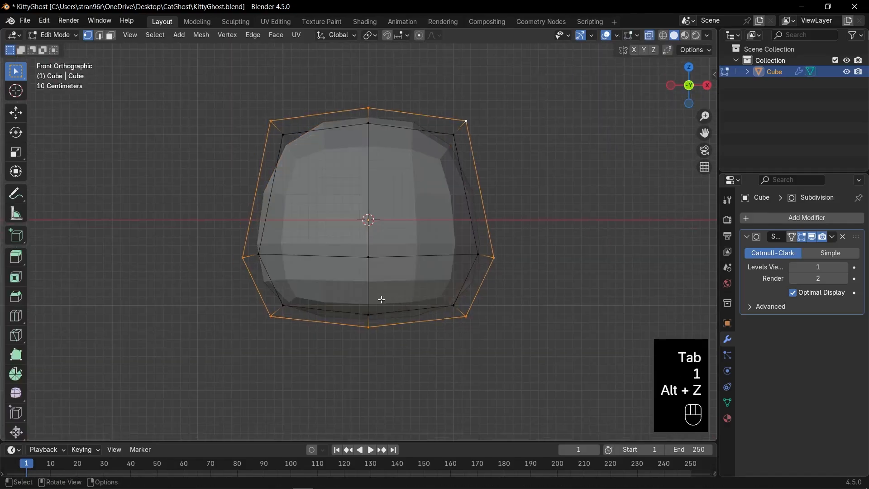
left_click_drag(353, 294, 399, 355)
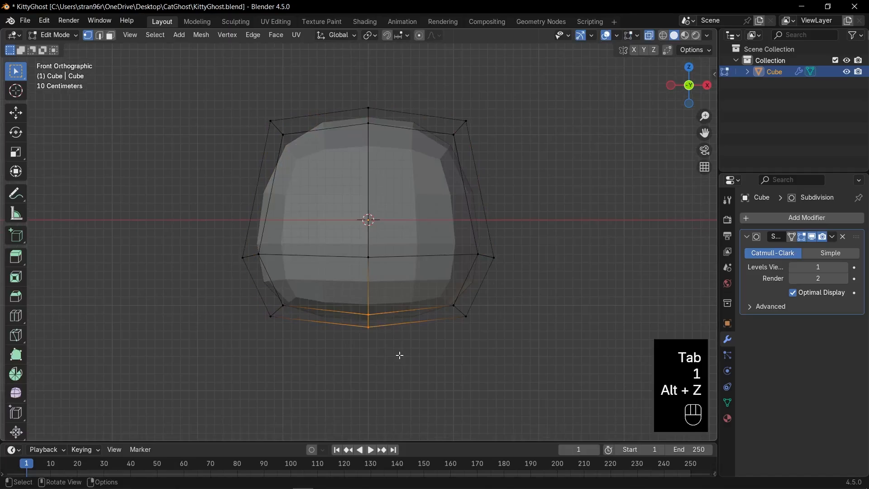
key("g")
key("z")
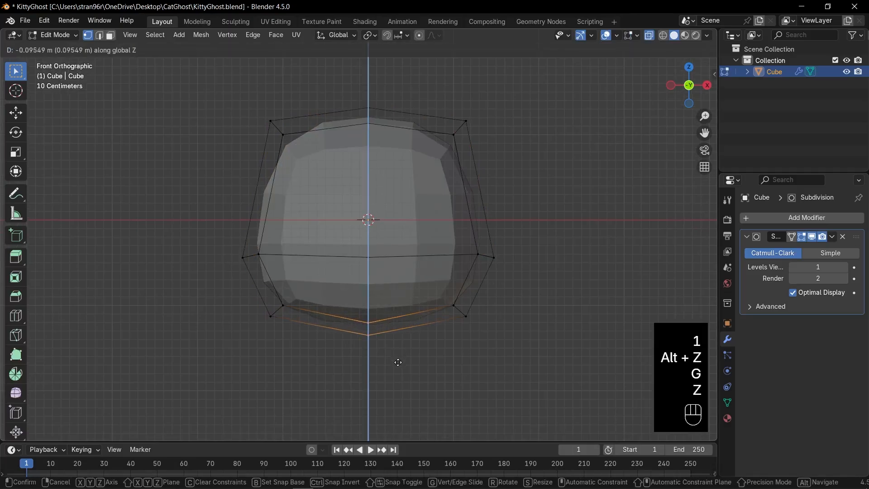
left_click(398, 362)
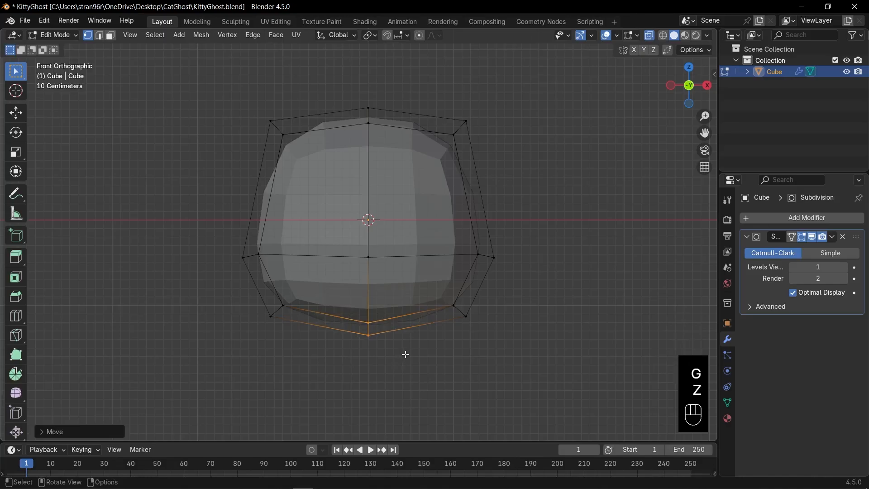
Select the whole horizontal loop at the shape's widest part and scale it to about 1.11
left_click_drag(207, 231, 518, 279)
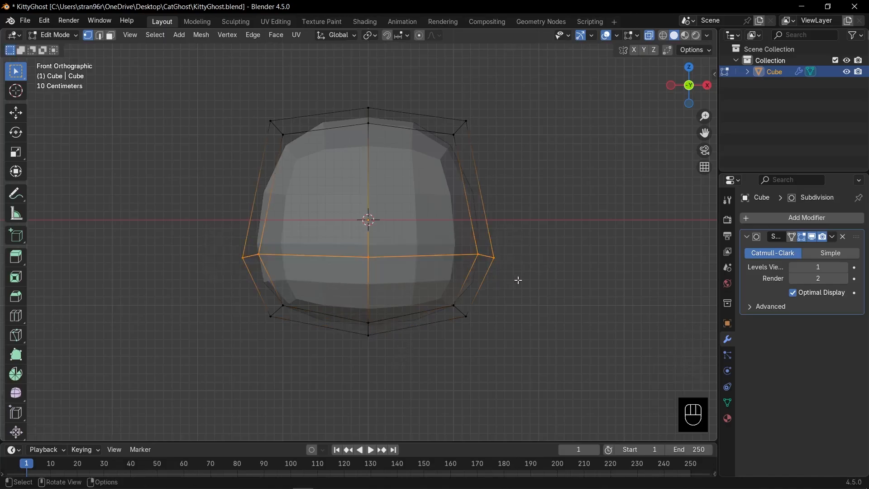
key("s")
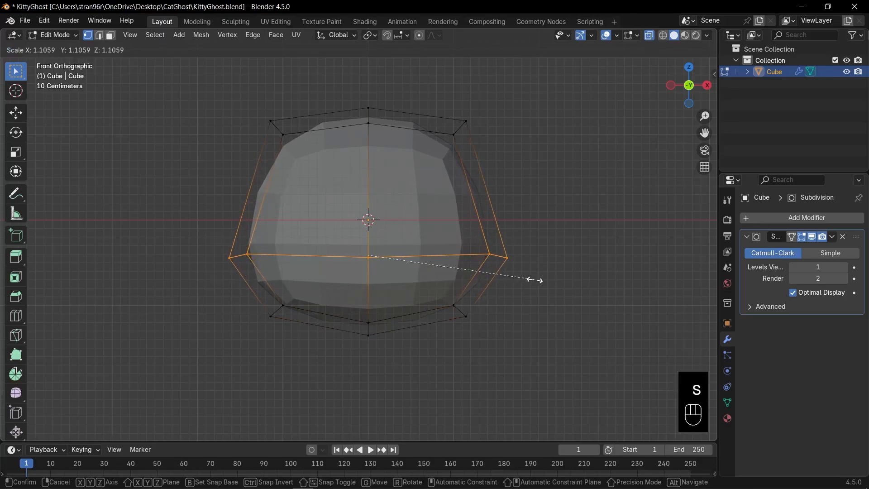
left_click(535, 281)
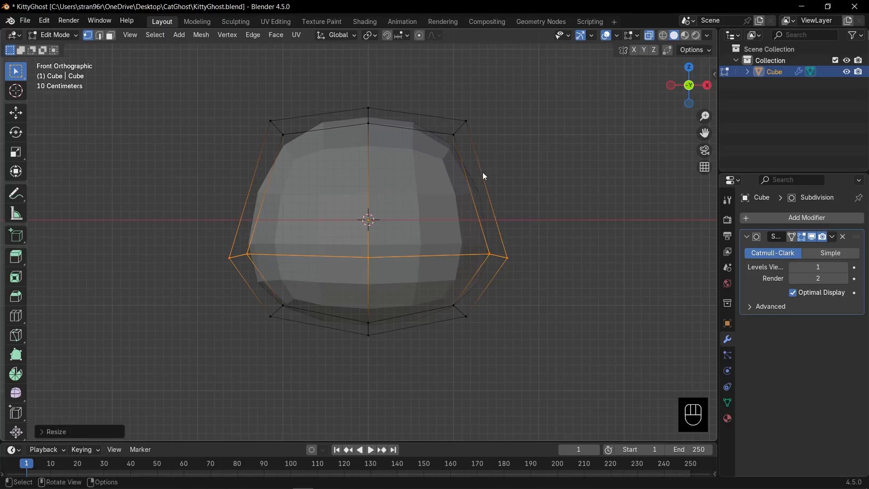
Return to Object Mode with X-ray off and apply the Subdivision modifier
key("Tab")
key("alt+z")
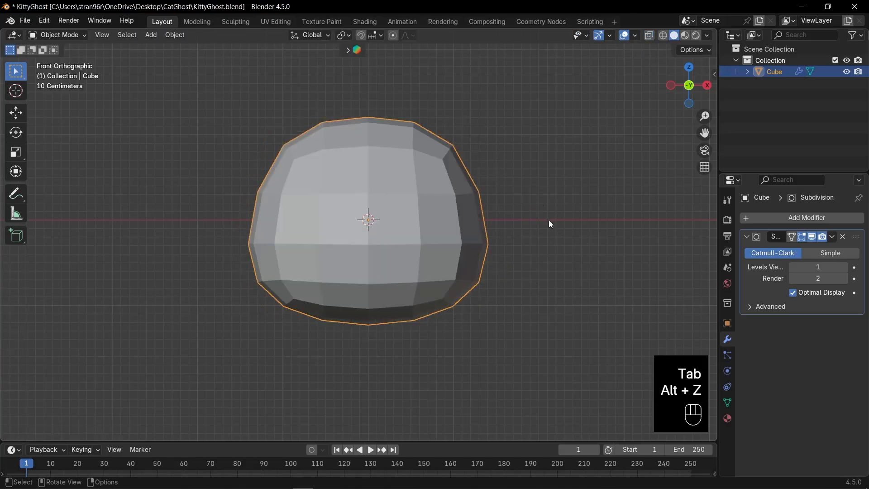
key("ctrl")
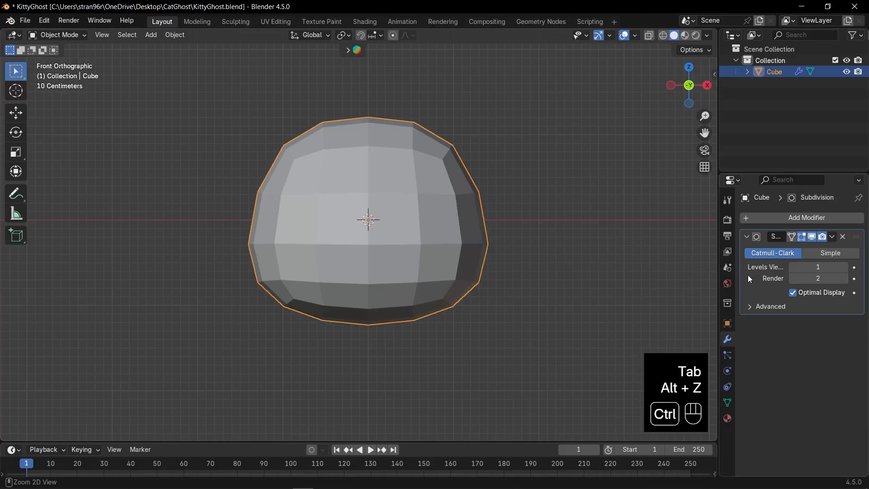
key("ctrl+a")
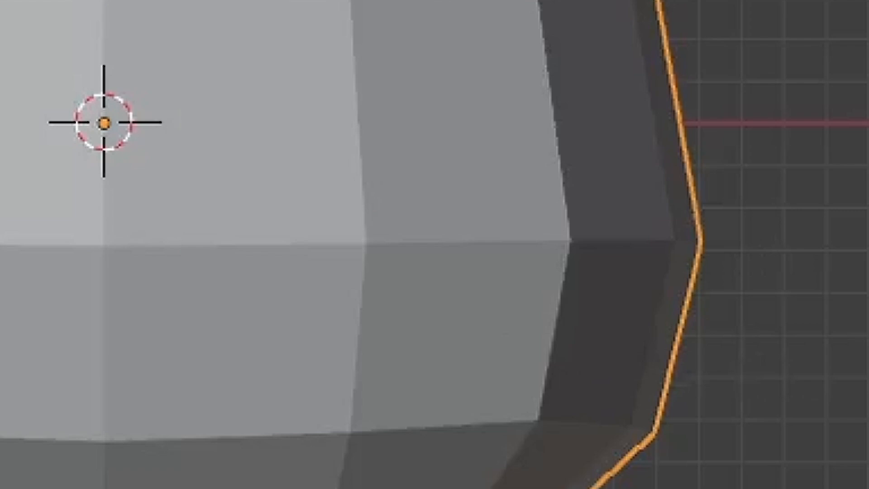
Run AutoMirror on the mesh across the X axis with positive orientation, cut and mirror, and clipping
key("n")
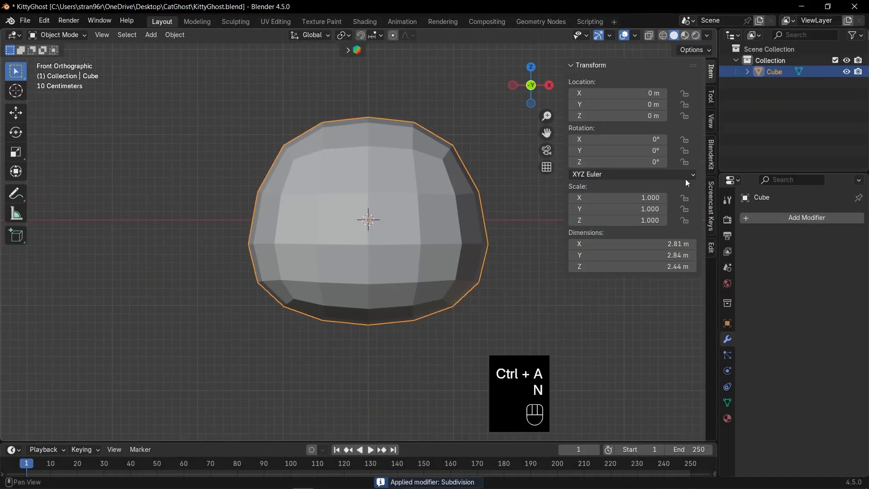
left_click(710, 122)
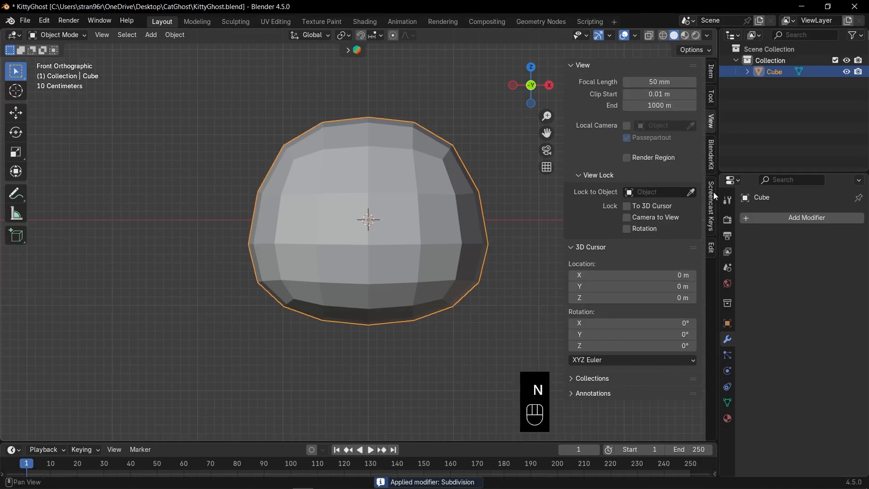
left_click(709, 247)
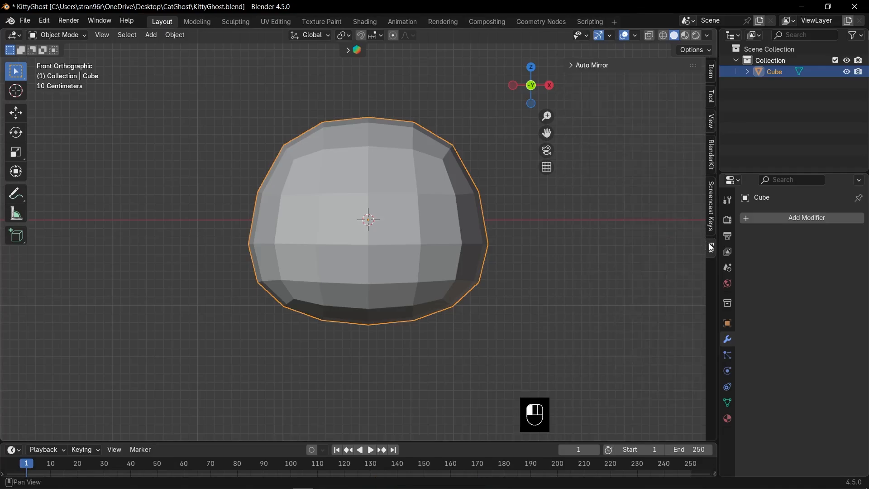
left_click(587, 67)
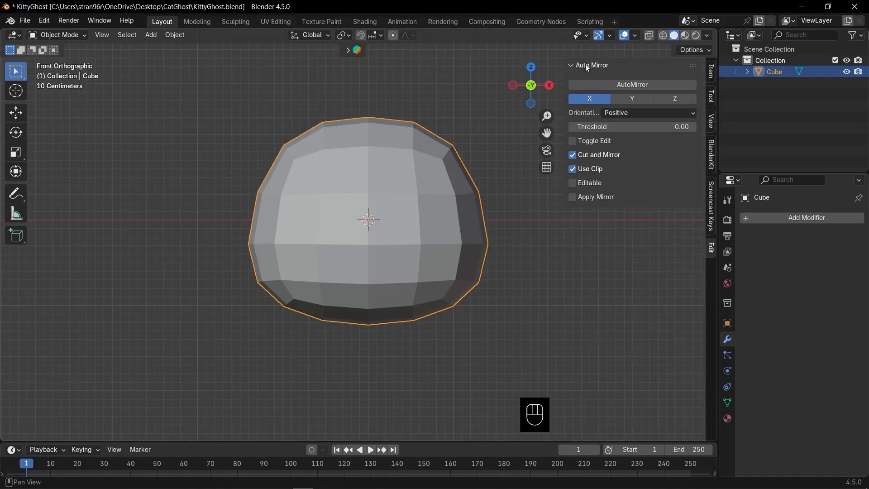
left_click(612, 83)
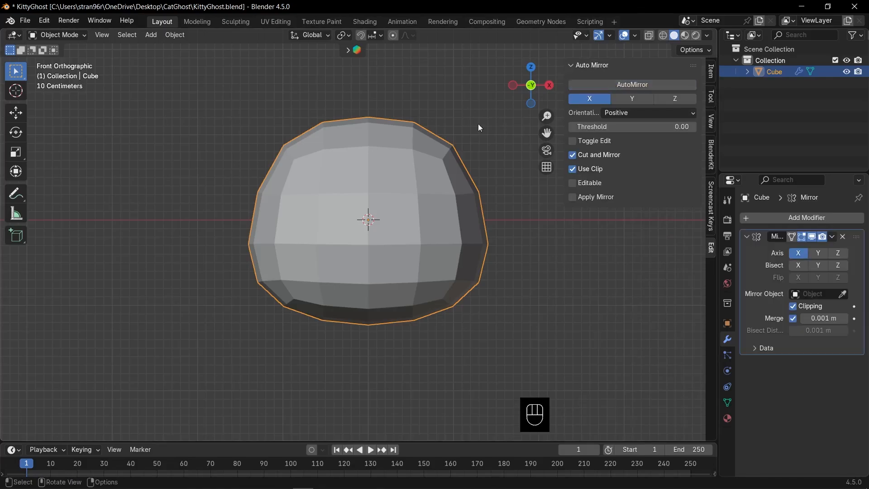
key("n")
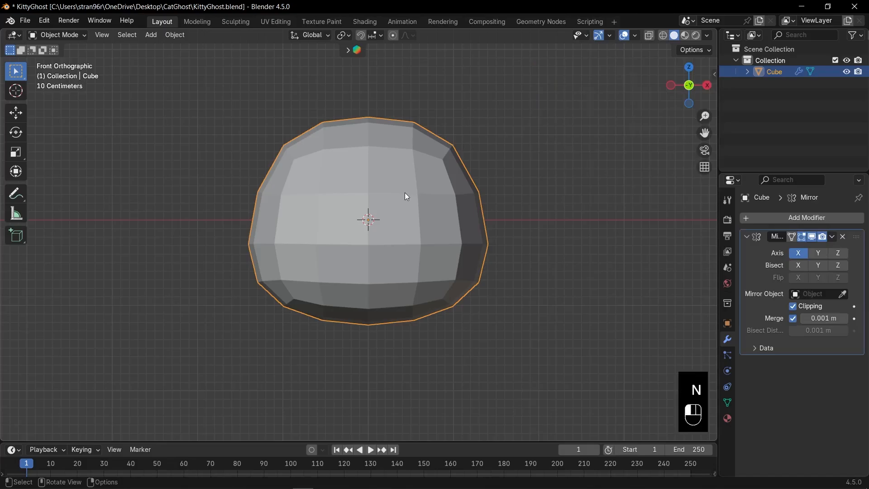
In Edit Mode, select the two front faces beside the mirror line just below centre and inset them with Boundary off
scroll(431, 208, "up", 3)
key("Tab")
scroll(442, 211, "down", 3)
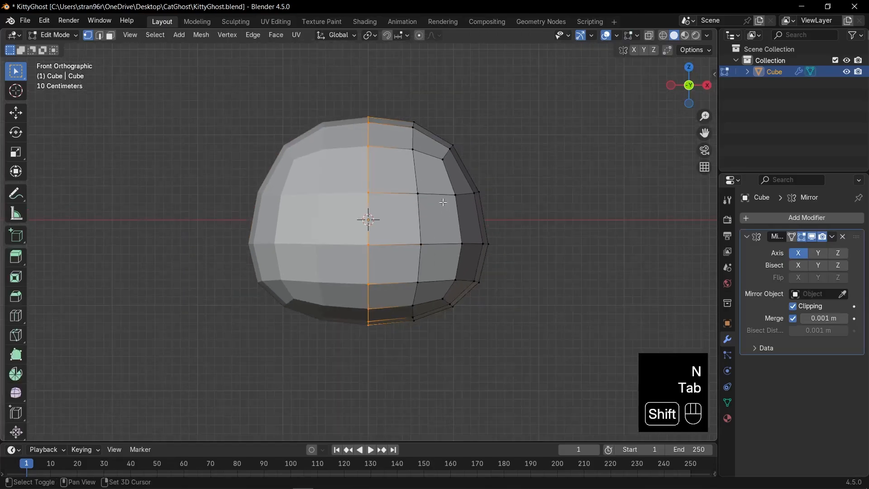
middle_click_drag(442, 202, 426, 221, "shift")
scroll(425, 221, "up", 1)
key("3")
left_click_drag(394, 191, 377, 256)
scroll(428, 224, "up", 1)
key("ctrl+s")
key("i")
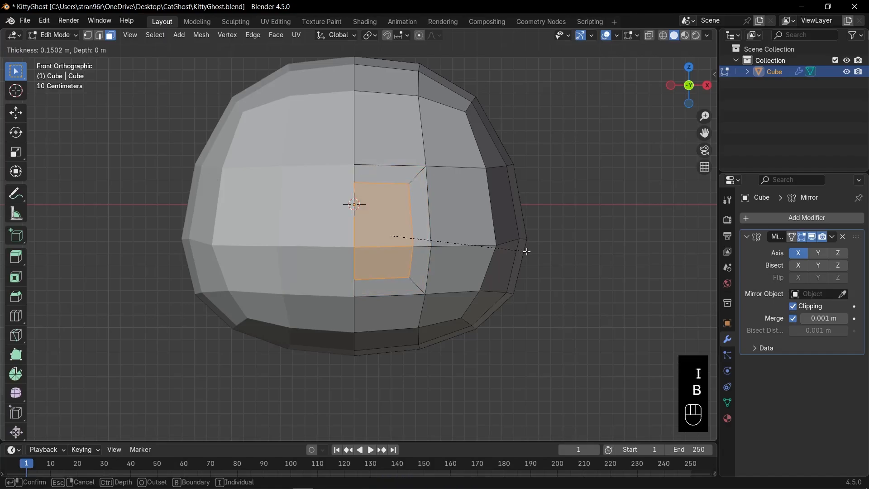
key("b")
left_click(506, 251)
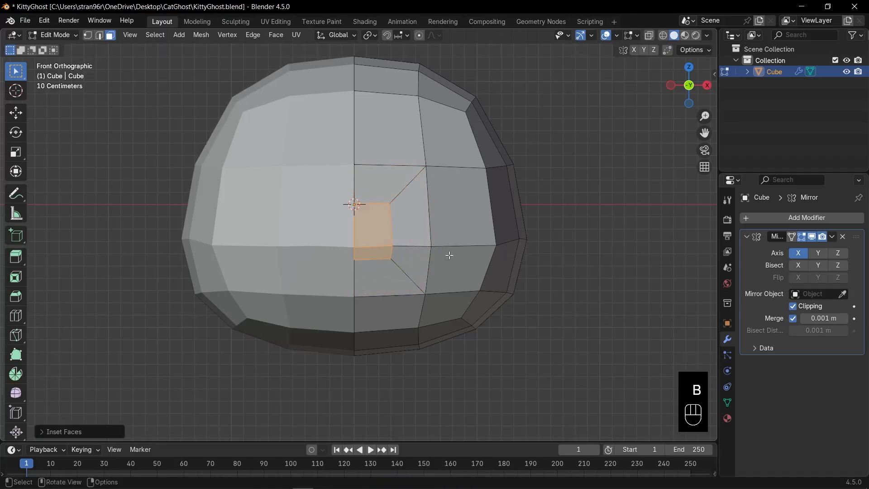
Slide the inset's upper outer corner vertex along its edge toward the mirror line
scroll(441, 247, "up", 2)
key("1")
left_click(398, 198)
key("g")
key("g")
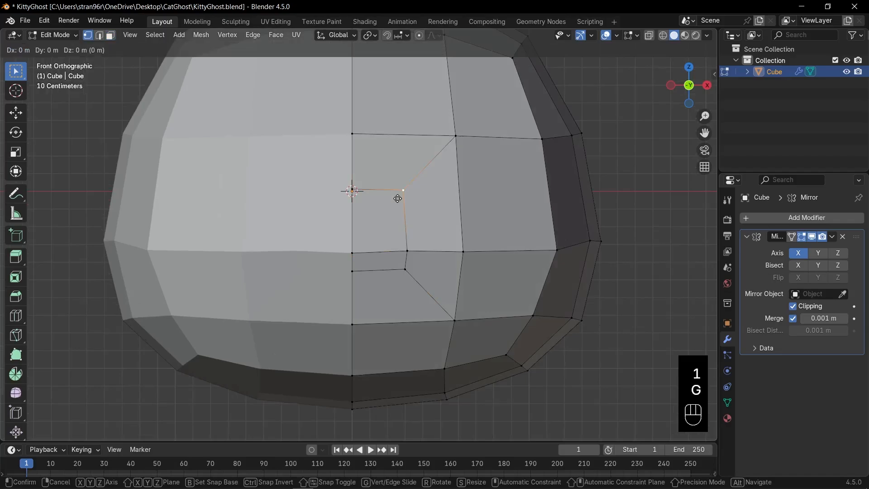
left_click(359, 197)
Edge-slide the inset's top edge downward and vertex-slide its outer corner further inward to narrow the top
key("g")
key("g")
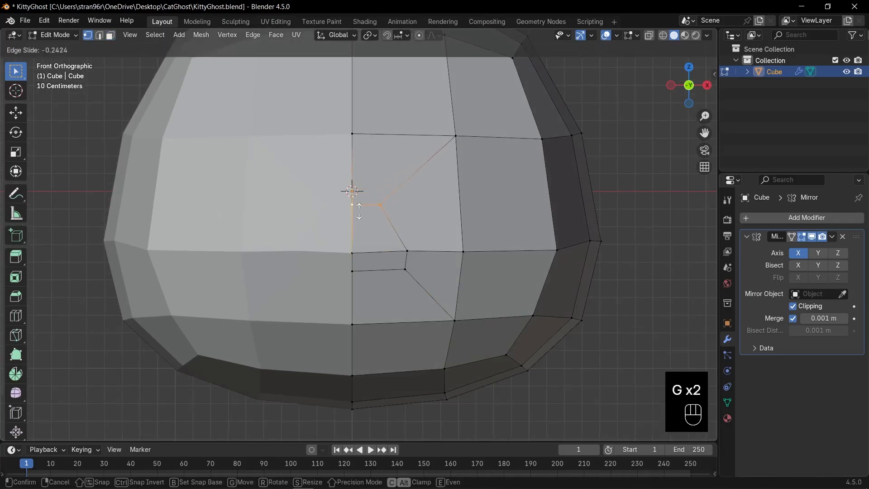
left_click(367, 217)
key("g")
key("g")
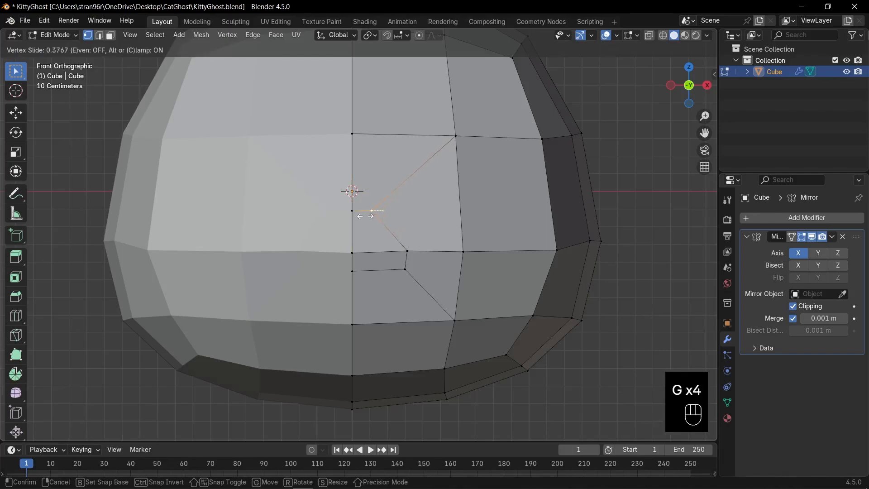
left_click(358, 216)
Vertex-slide the inset's middle and lower outer vertices slightly toward the mirror line to taper the outline
left_click(400, 253)
key("g")
key("g")
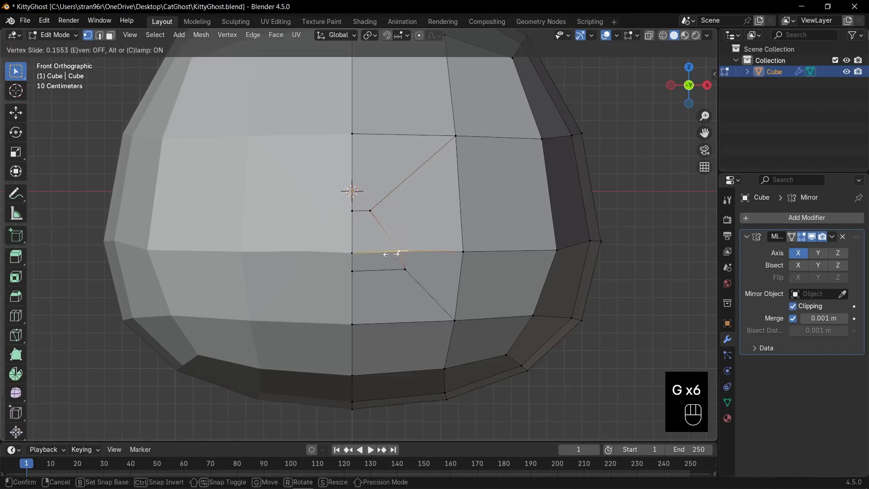
left_click(392, 253)
left_click(404, 270)
key("g")
key("g")
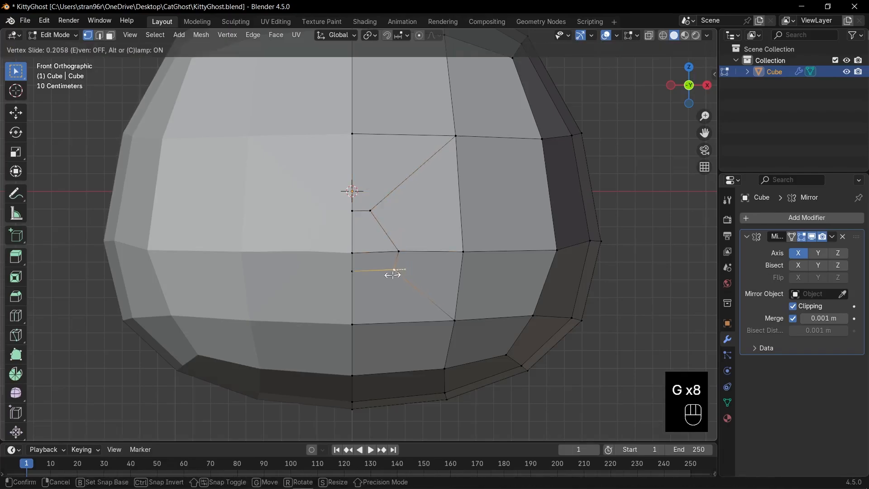
left_click(392, 274)
key("g")
key("g")
left_click(390, 276)
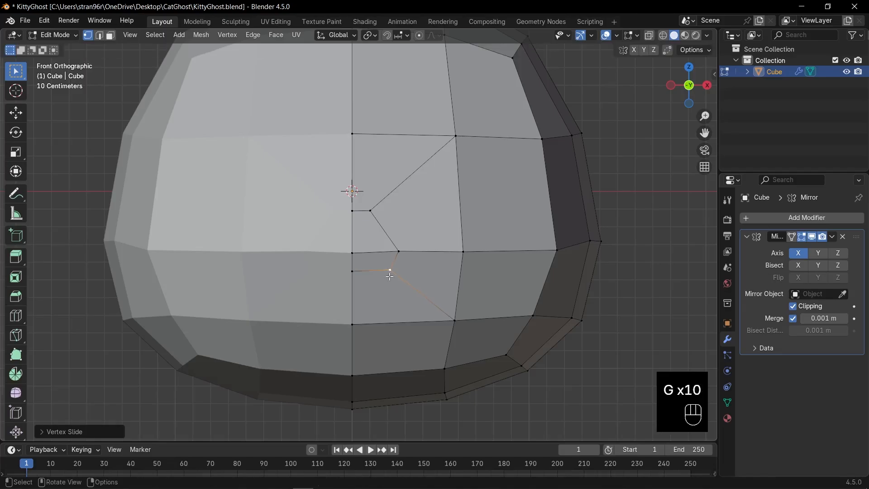
Select both inset faces and, in the right view with X-ray on, extrude them about 0.35 m inward along Y
key("3")
left_click(374, 245)
scroll(384, 260, "down", 2)
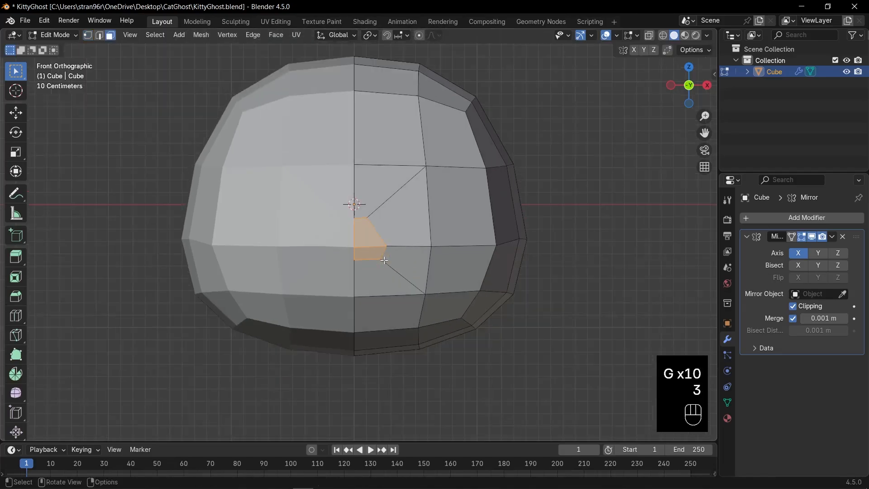
key("KP_3")
key("alt+z")
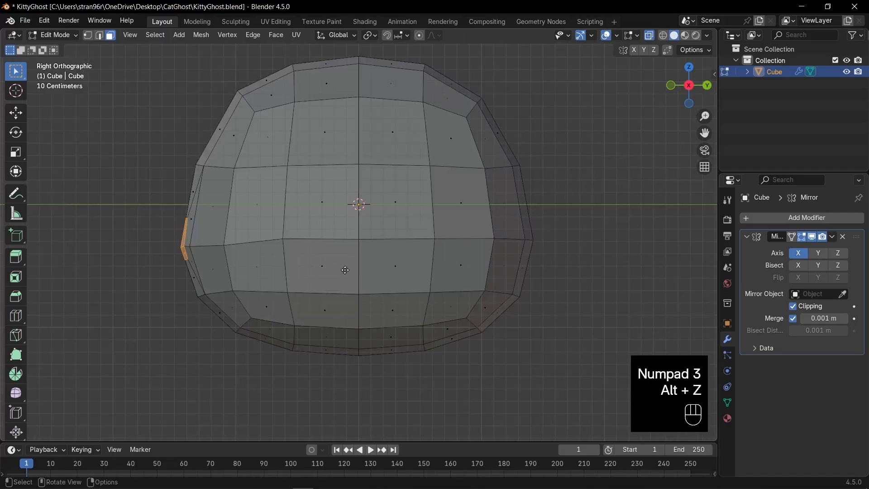
key("e")
key("y")
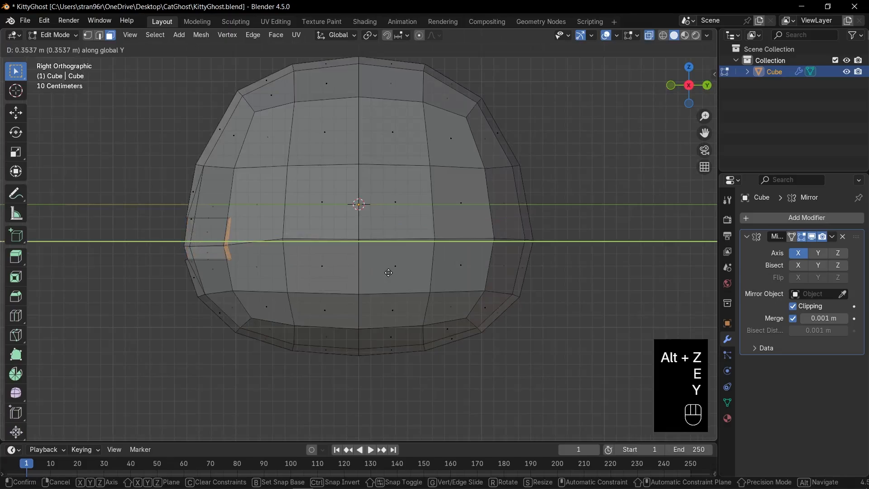
left_click(388, 273)
Flatten the extruded faces by scaling them to 0 along Y
key("s")
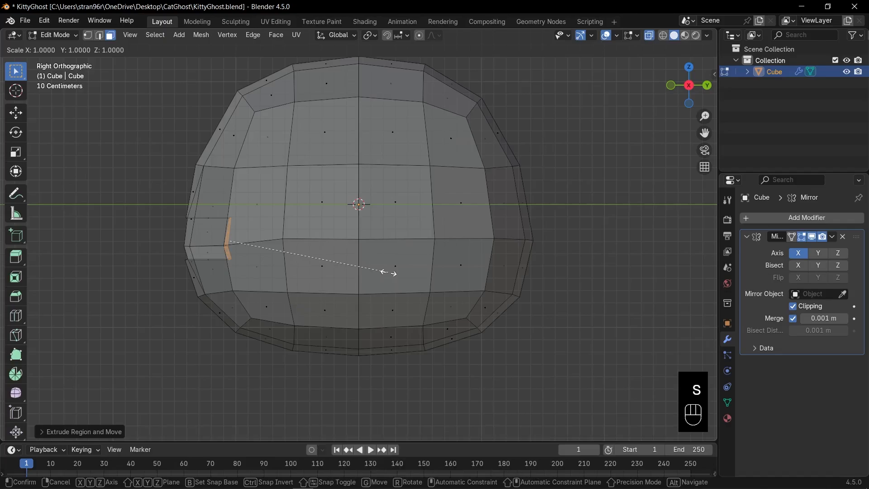
key("y")
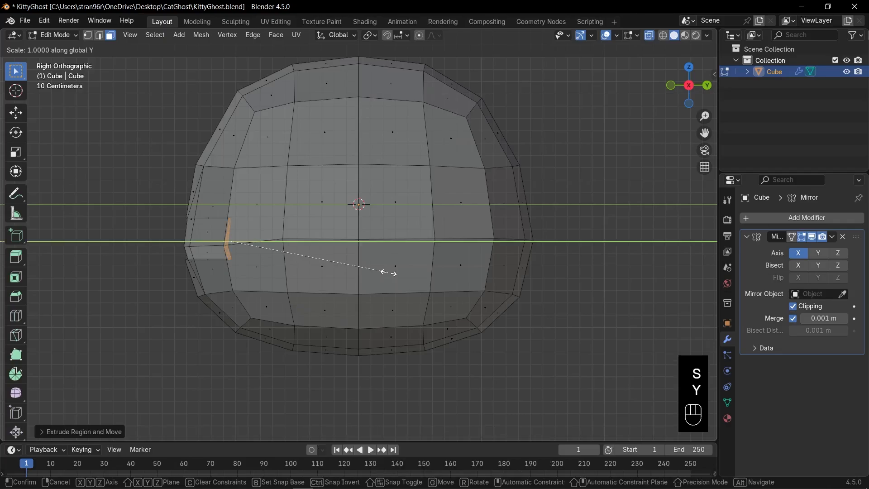
key("0")
key("KP_Enter")
In the front view, scale the recessed faces down slightly so the recess walls taper inward
key("KP_1")
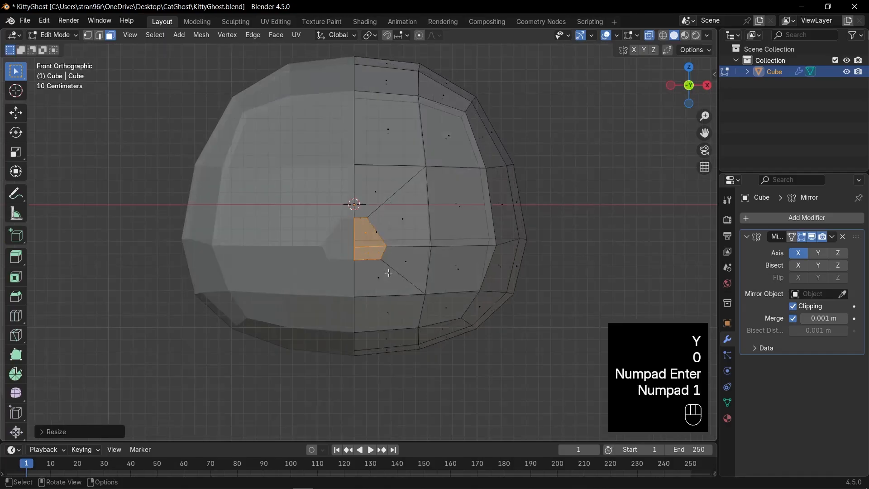
scroll(416, 262, "up", 2)
key("s")
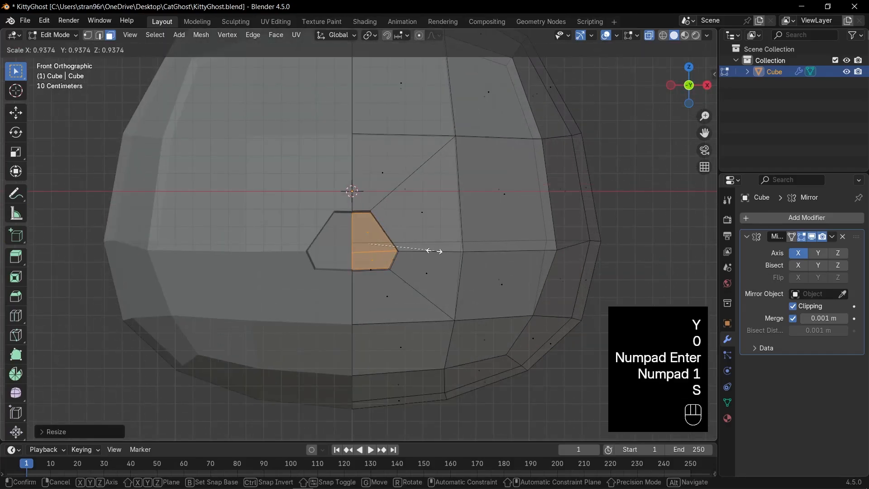
left_click(425, 252)
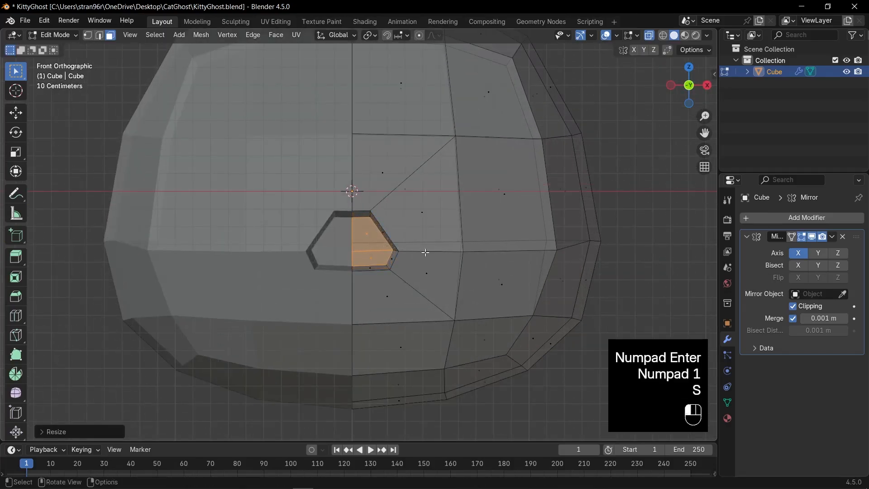
Select the edges around the recess floor on the editable half and give them a narrow one-segment bevel
scroll(439, 263, "up", 1)
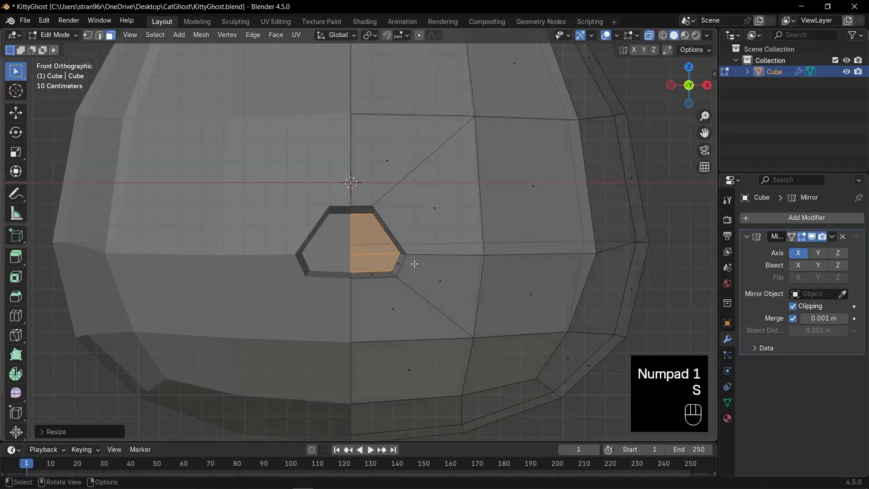
key("2")
left_click(395, 248, "alt")
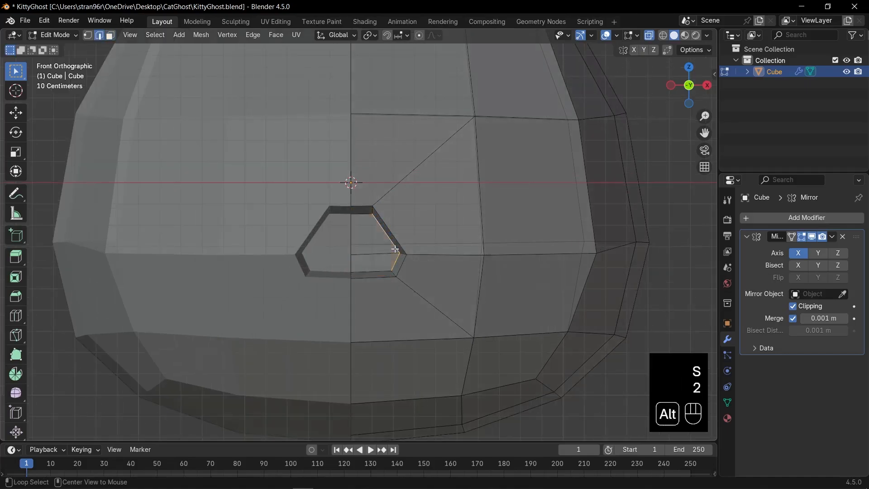
left_click(380, 270, "alt+shift")
left_click(363, 215, "alt+shift")
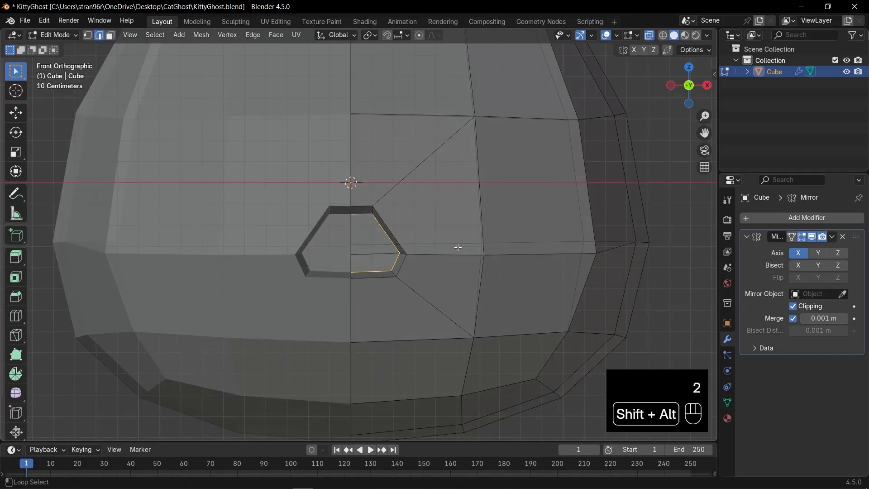
key("ctrl+b")
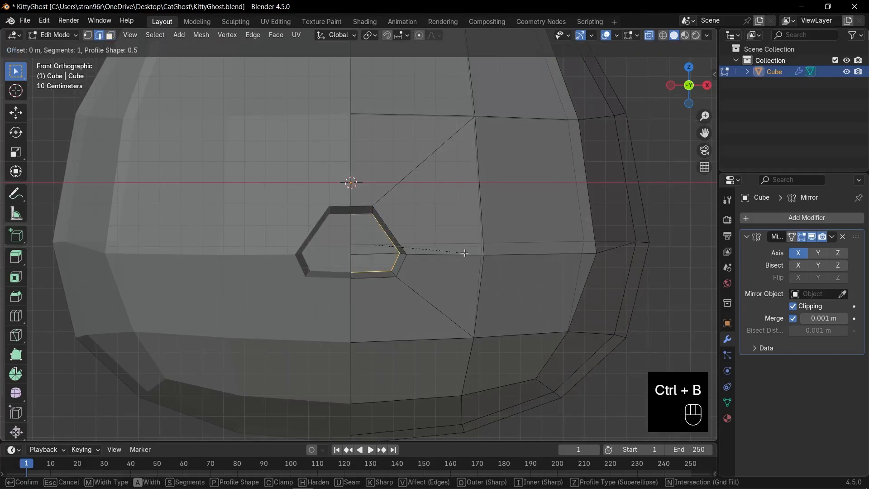
left_click(468, 253)
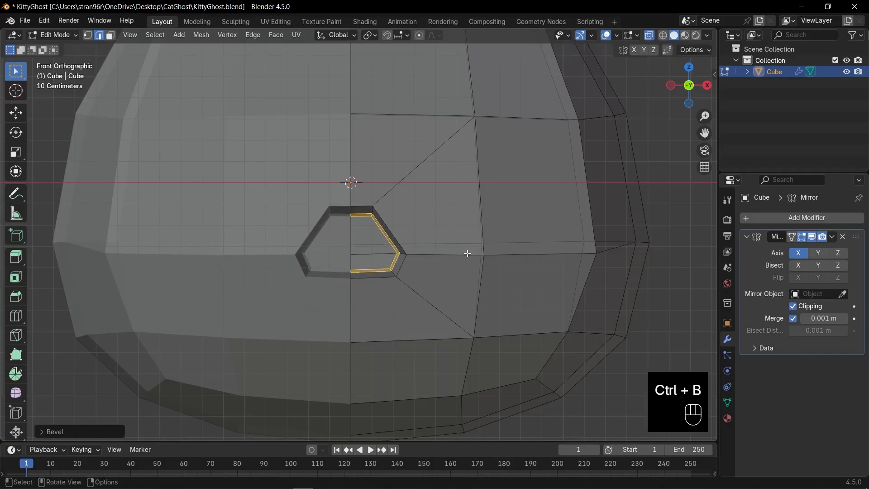
With X-ray on, box-select the recess's middle and lower outer vertices and move them about 0.045 m inward along X
key("1")
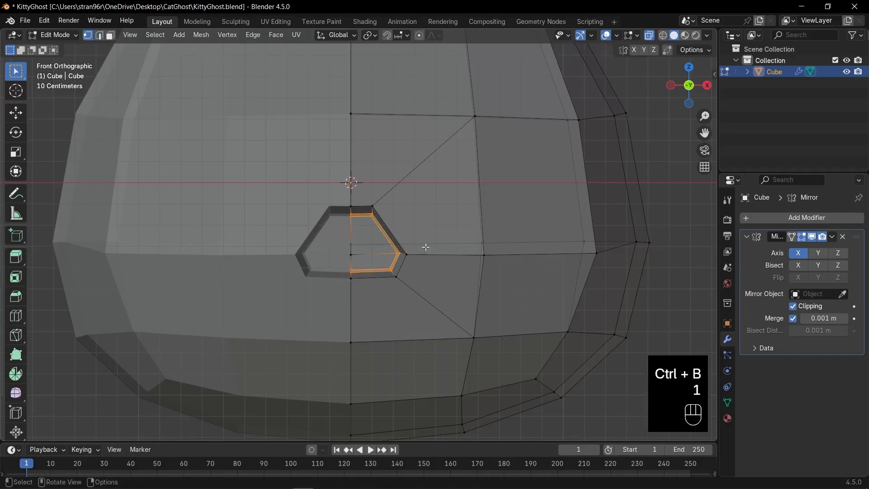
key("alt+z")
key("alt+z")
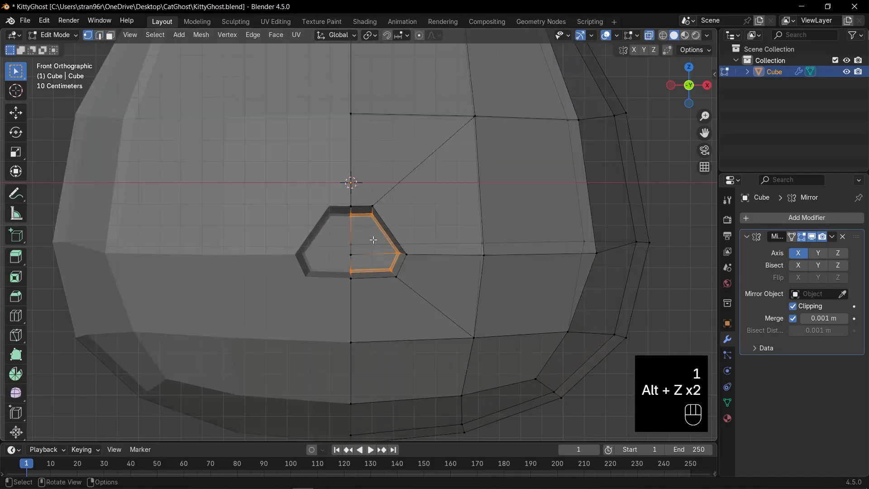
left_click_drag(371, 240, 428, 290)
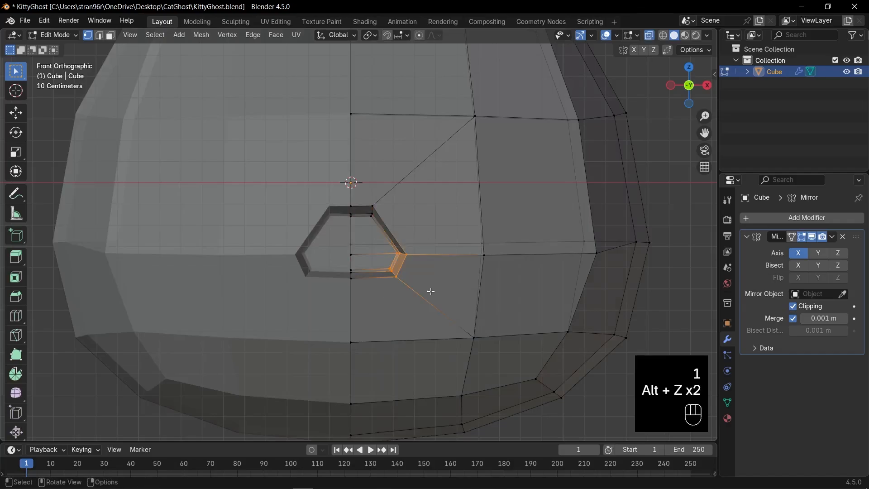
key("g")
key("x")
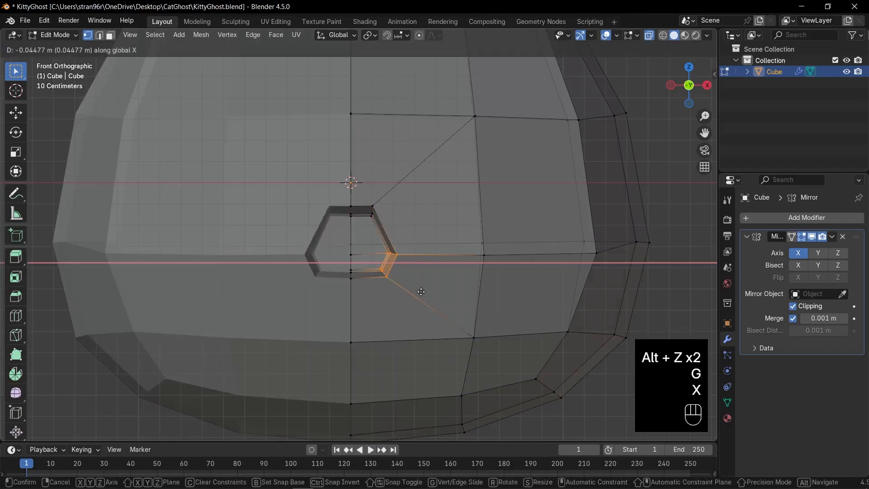
left_click(421, 291)
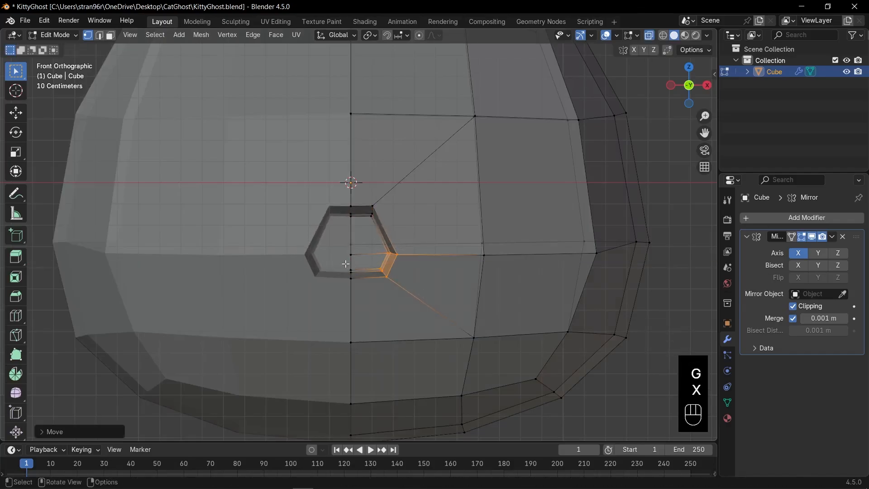
Box-select the recess's bottom centre vertices and lower them about 0.041 m along Z
left_click_drag(347, 264, 362, 294)
key("g")
key("x")
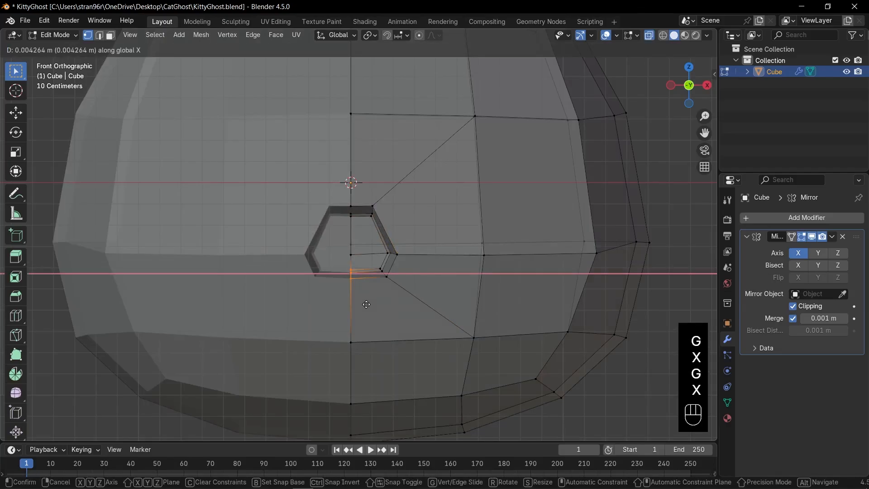
key("z")
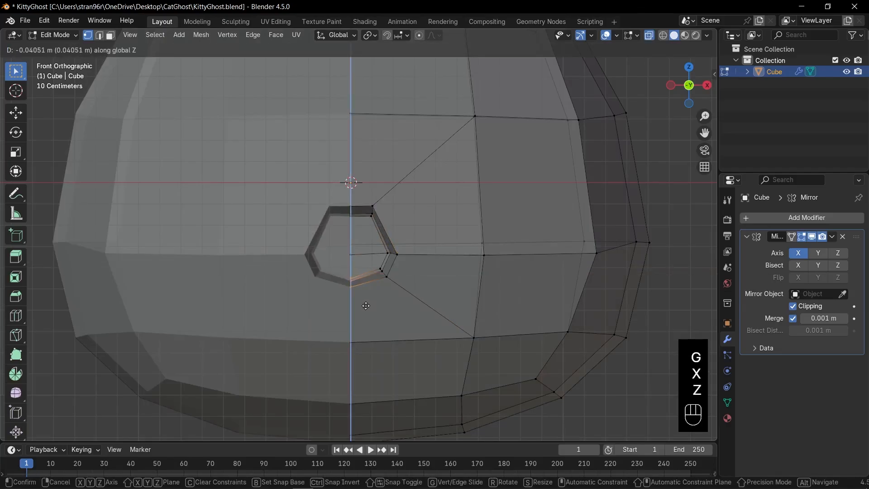
left_click(366, 274)
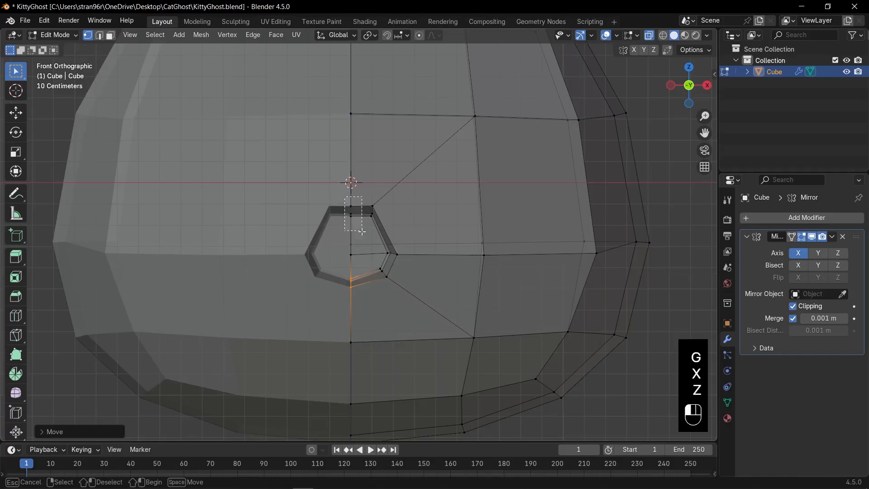
Raise the recess's top centre vertices about 0.032 m along Z and return to Object Mode with X-ray off
left_click(349, 208)
key("g")
key("z")
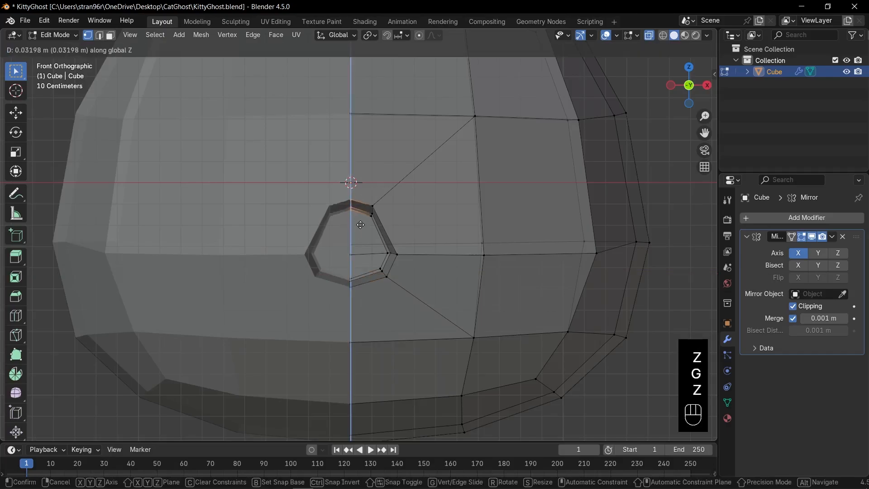
left_click(361, 225)
key("Tab")
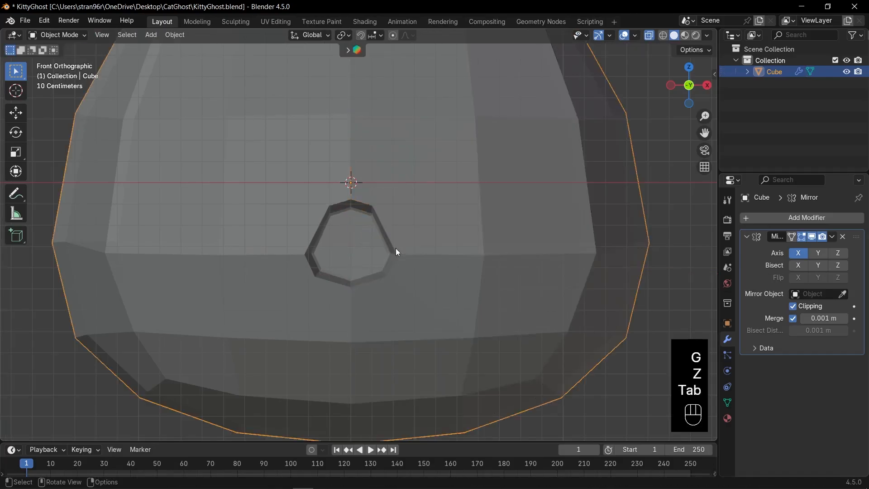
key("alt+z")
scroll(412, 239, "down", 4)
middle_click_drag(417, 229, 396, 262, "shift")
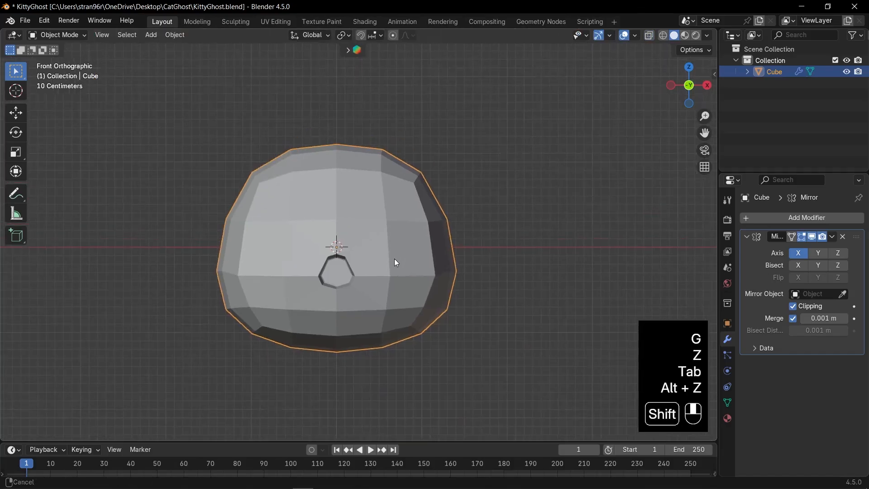
Inset the four front faces beside and above the nose recess by about 0.24 m on the editable half, with Boundary off
key("Tab")
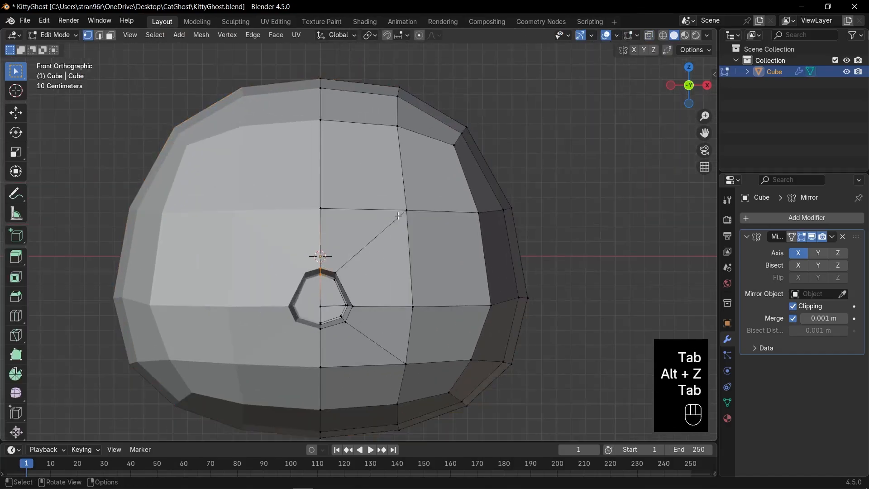
key("3")
left_click_drag(398, 208, 487, 263)
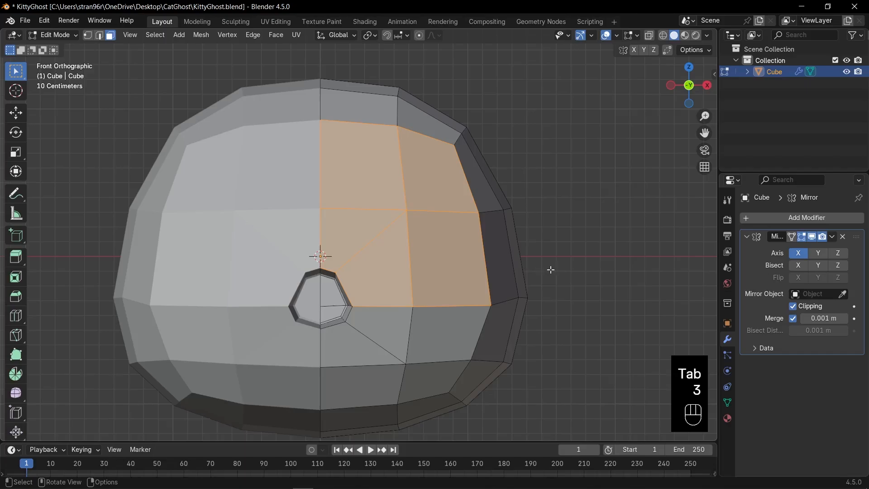
key("i")
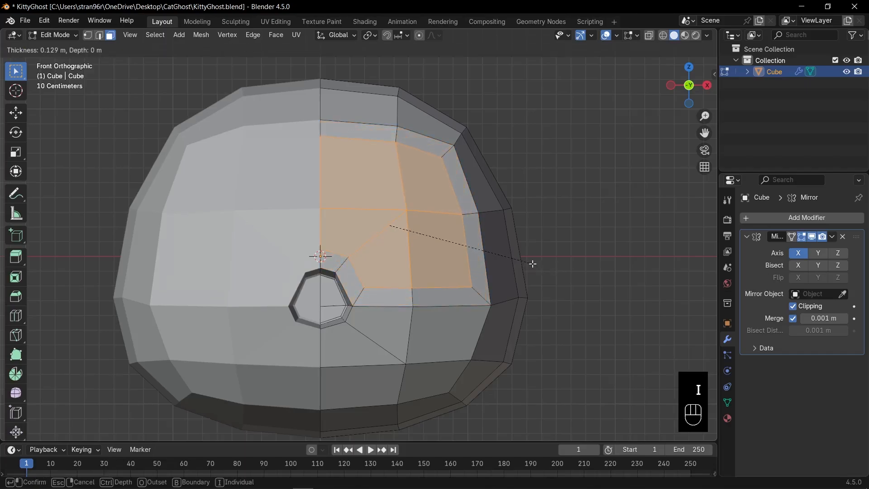
key("b")
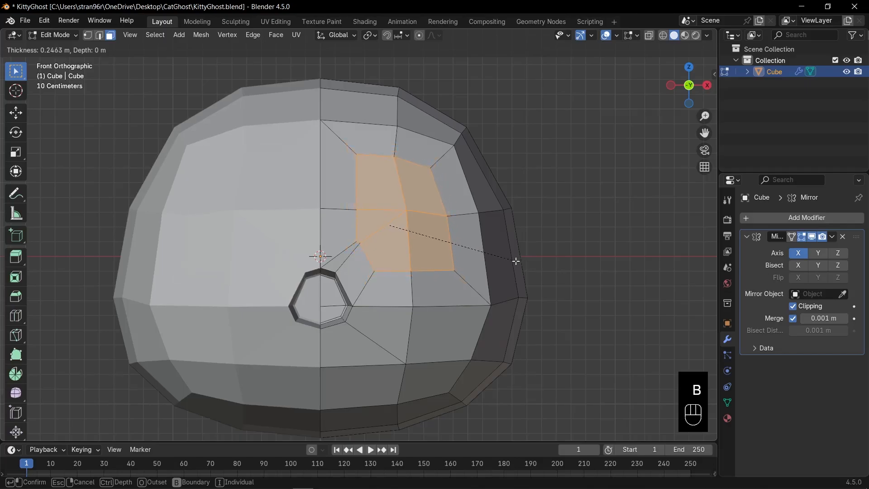
left_click(518, 262)
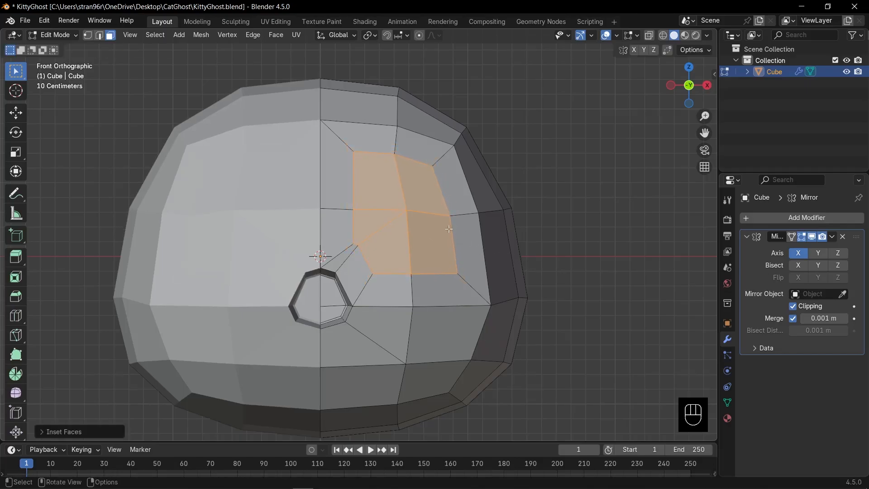
Delete the inset faces to open an eye hole in the front of the head
right_click(425, 200)
mouse_move(422, 201)
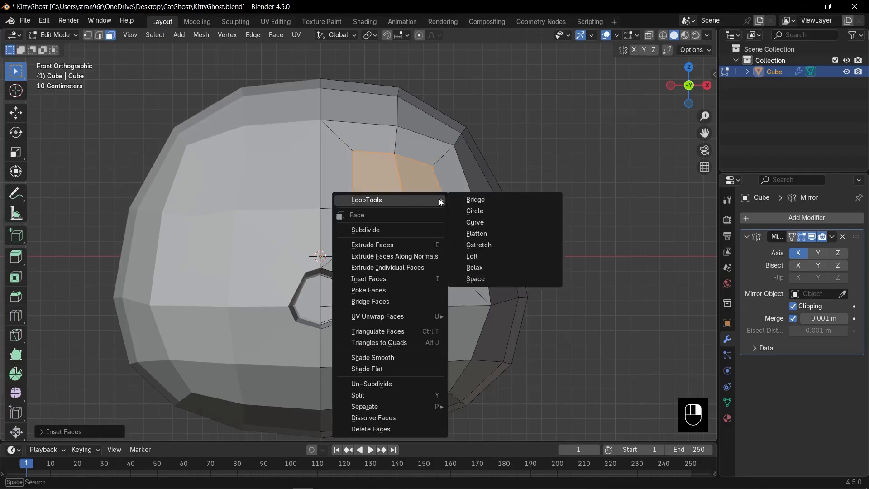
key("x")
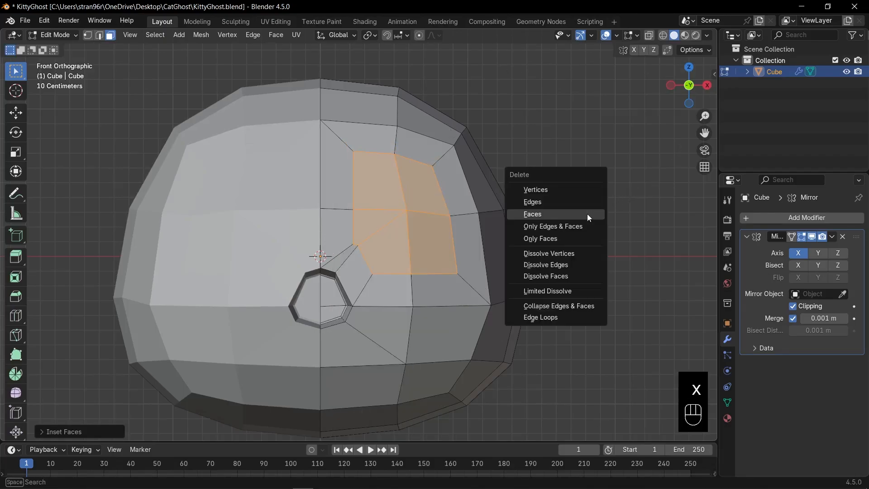
left_click(577, 215)
Select the eye hole's border edge loop and round it with the LoopTools Circle operation
key("2")
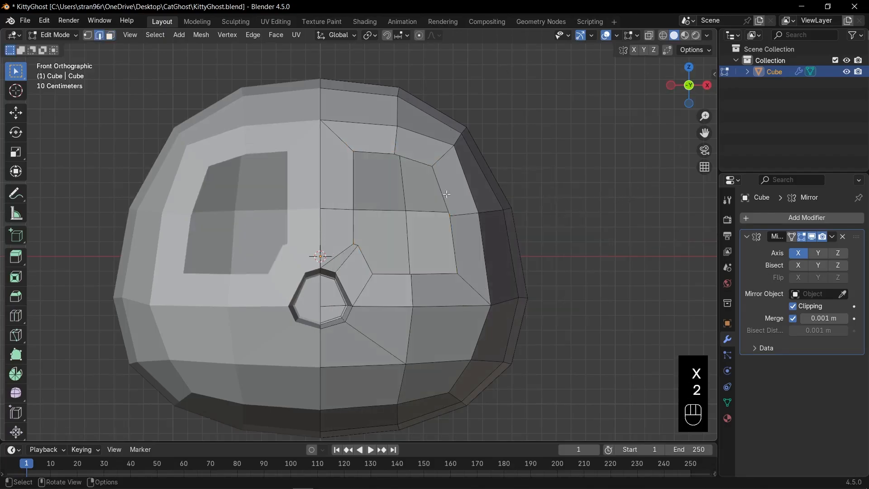
left_click(443, 195, "alt")
right_click(443, 195)
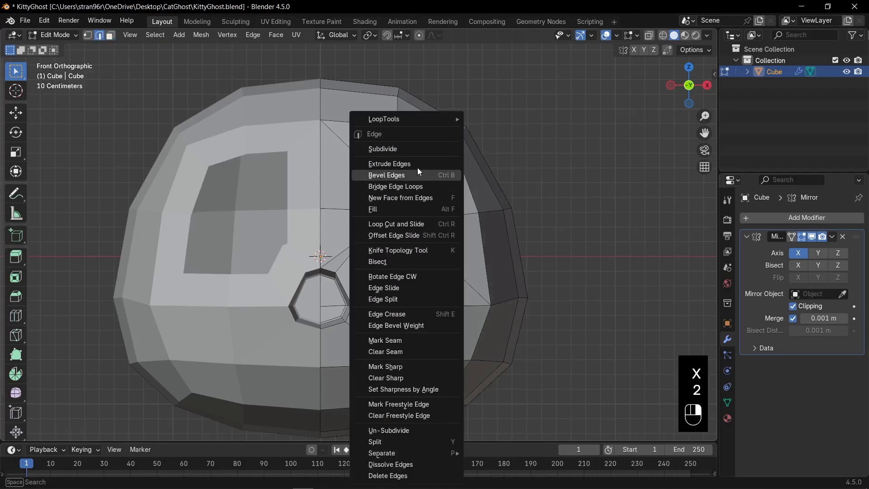
mouse_move(421, 119)
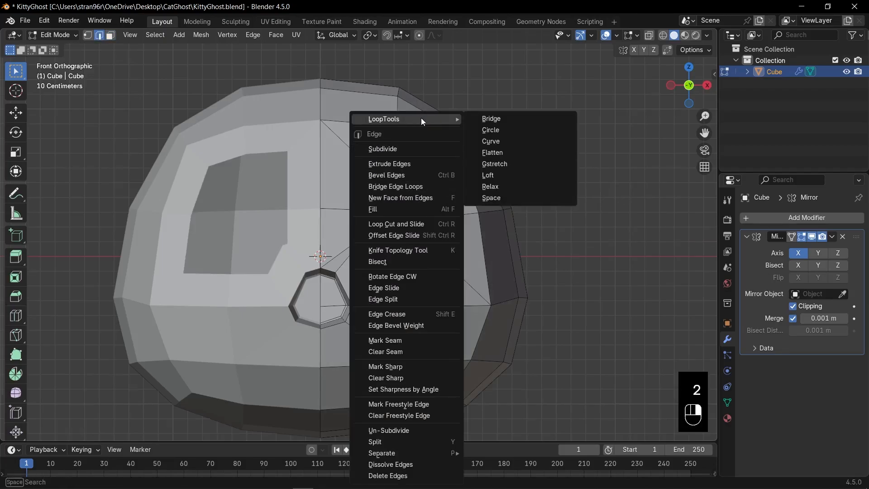
left_click(498, 130)
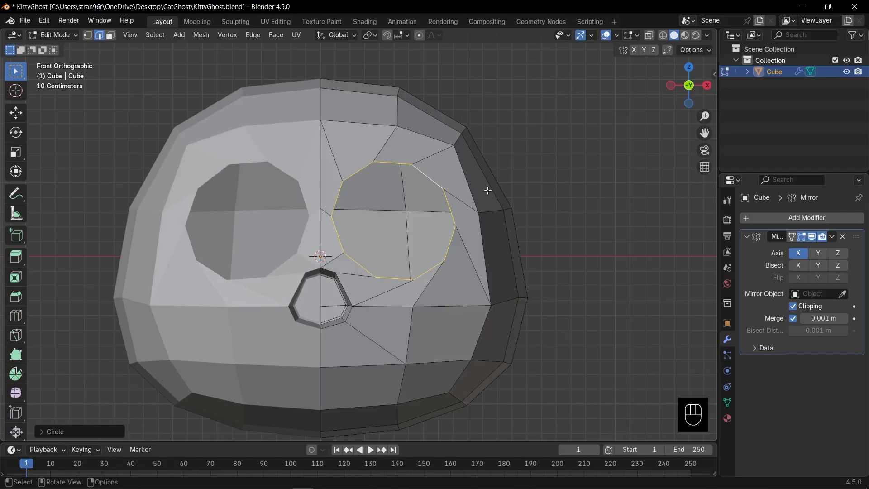
Rotate the eye hole's border loop about 13° in the front view and scale it to about 0.79 along X
key("r")
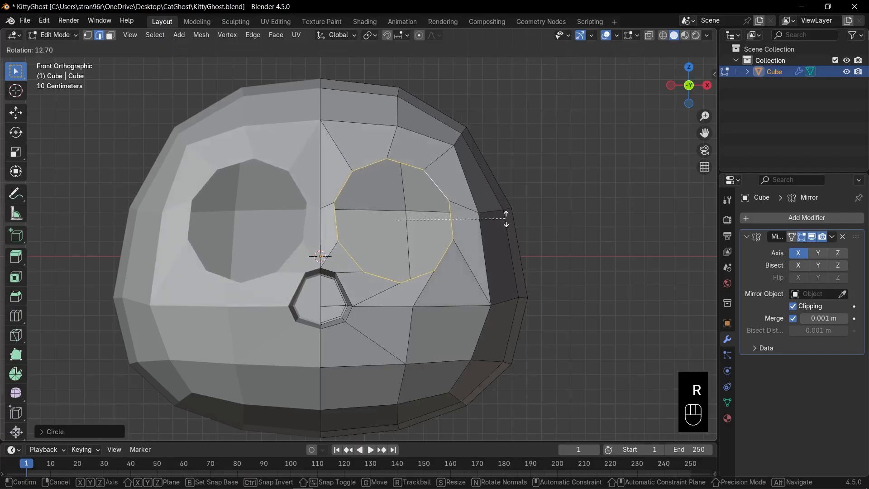
left_click(507, 221)
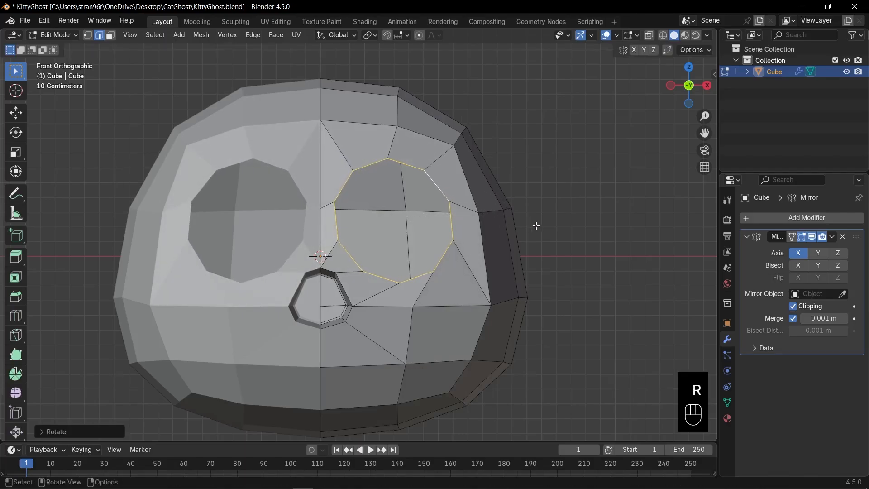
key("s")
key("x")
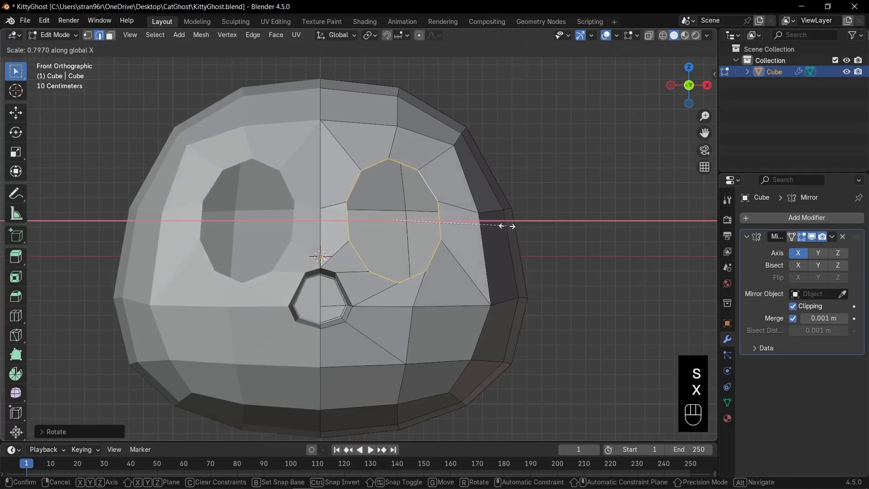
left_click(505, 226)
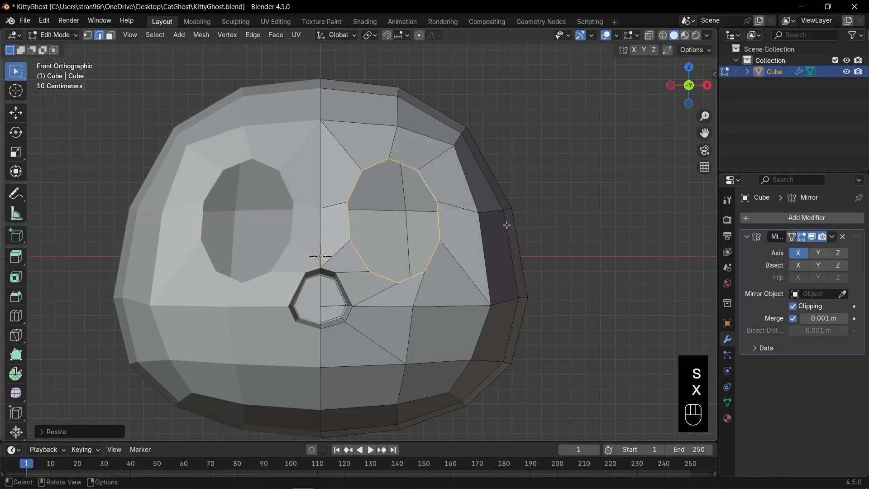
Select the eye hole's upper five vertices, narrow them along X and shift them toward the face's centre line
key("1")
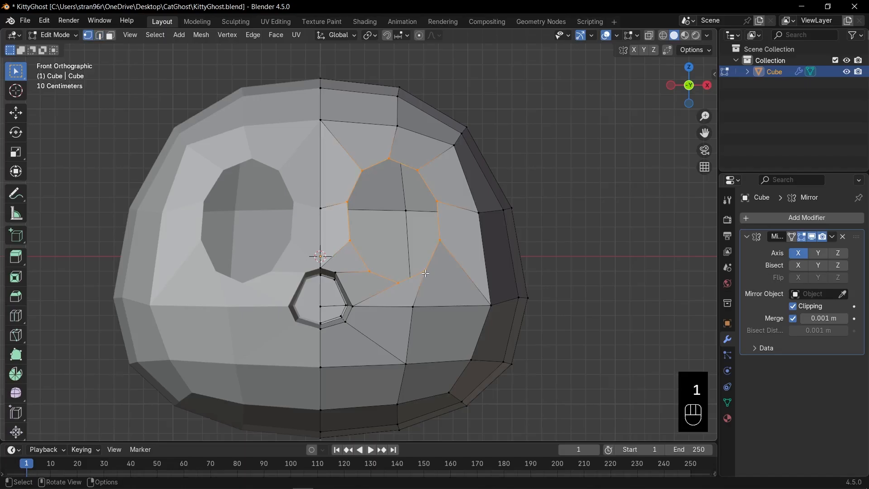
left_click_drag(417, 264, 444, 283)
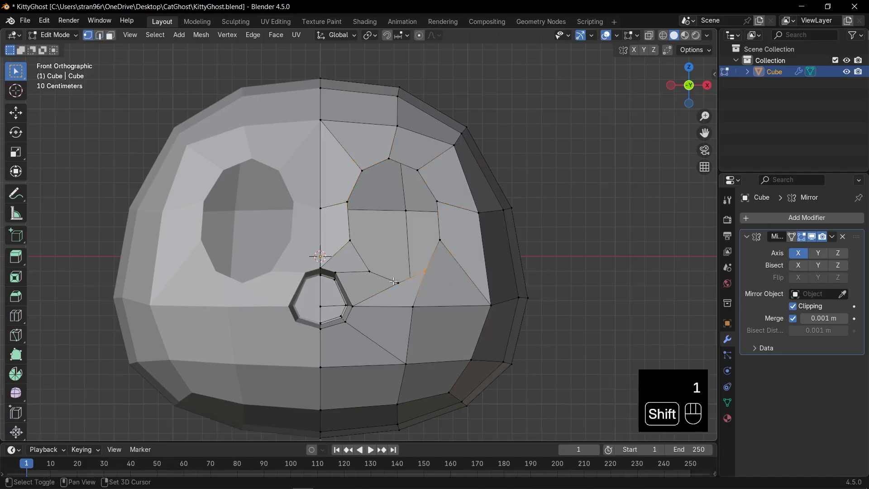
left_click_drag(377, 145, 430, 184)
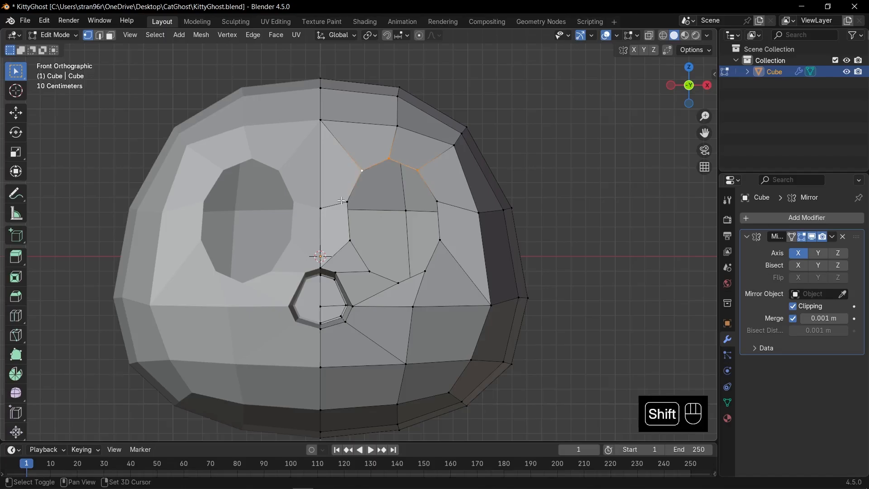
left_click(440, 196, "shift")
key("s")
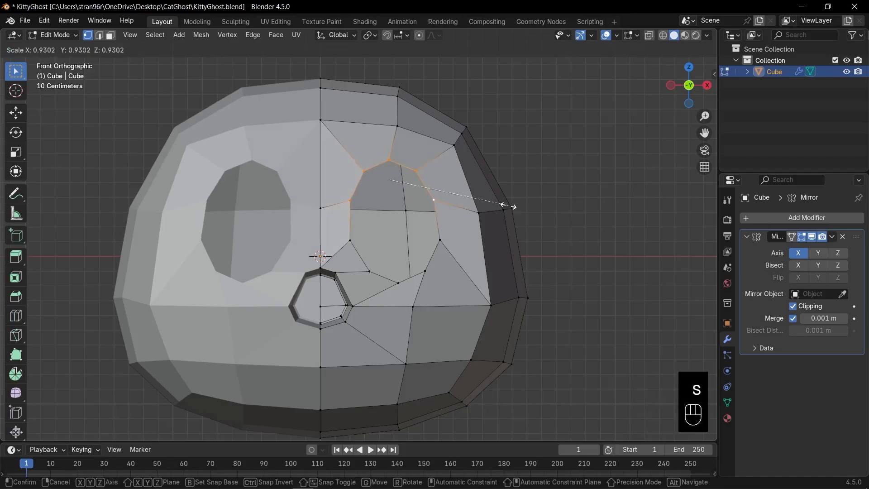
key("x")
left_click(495, 203)
key("g")
left_click(488, 203)
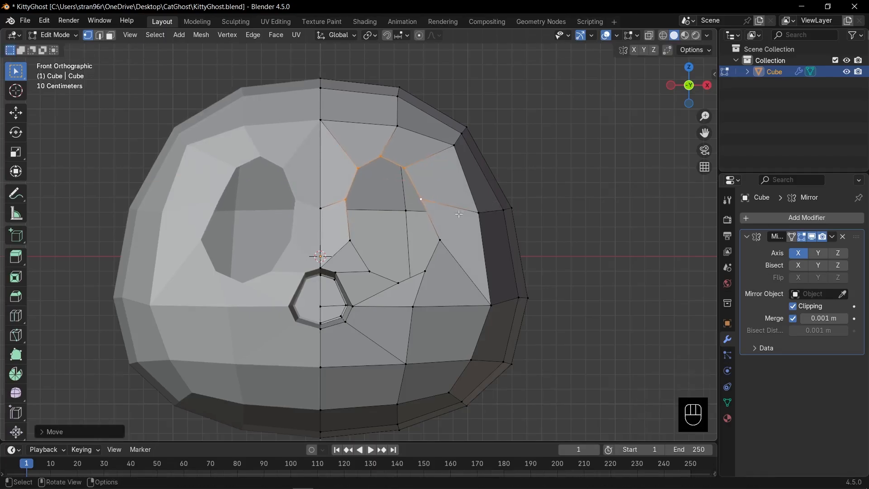
Move the eye hole's upper outer vertex slightly outward to smooth the outline, and return to Object Mode
left_click(446, 197)
key("g")
left_click(453, 198)
key("Tab")
scroll(450, 244, "down", 5)
key("alt+z")
key("alt+z")
middle_click_drag(450, 243, 376, 257)
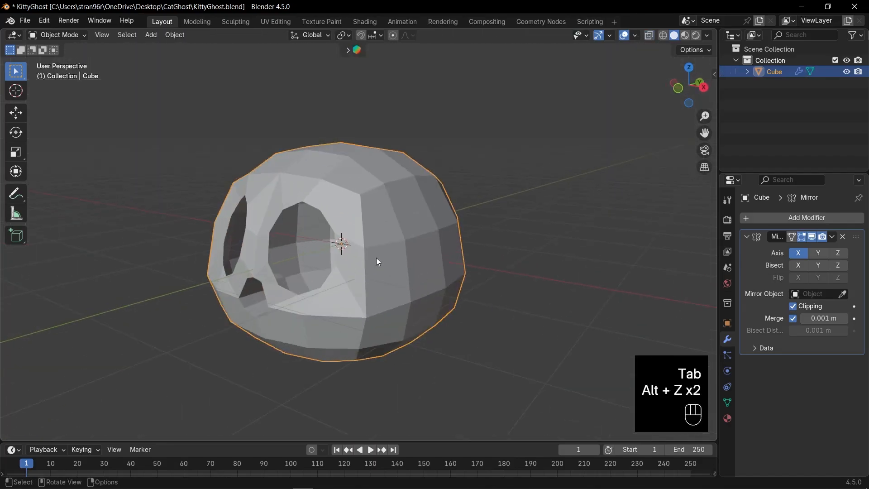
With X-ray on in the right side view, extrude the eye hole's border loop into the head along Y
key("Tab")
key("2")
key("KP_3")
key("alt+z")
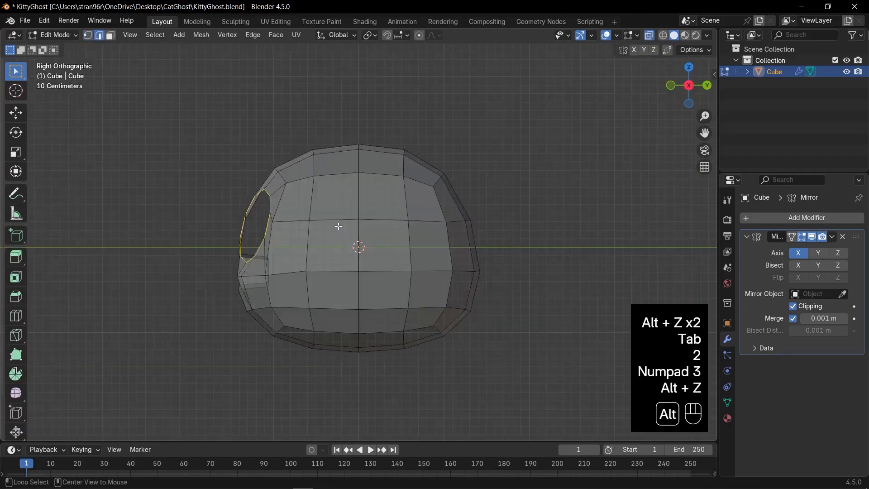
scroll(339, 225, "up", 1)
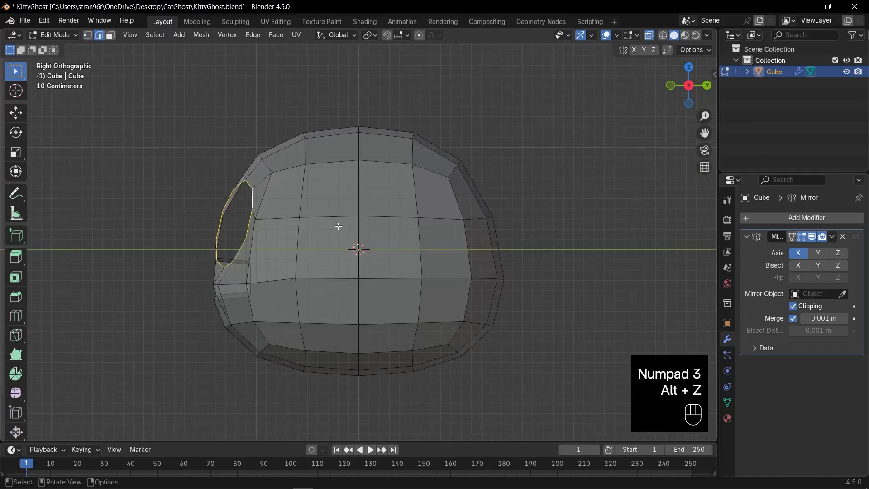
key("e")
key("y")
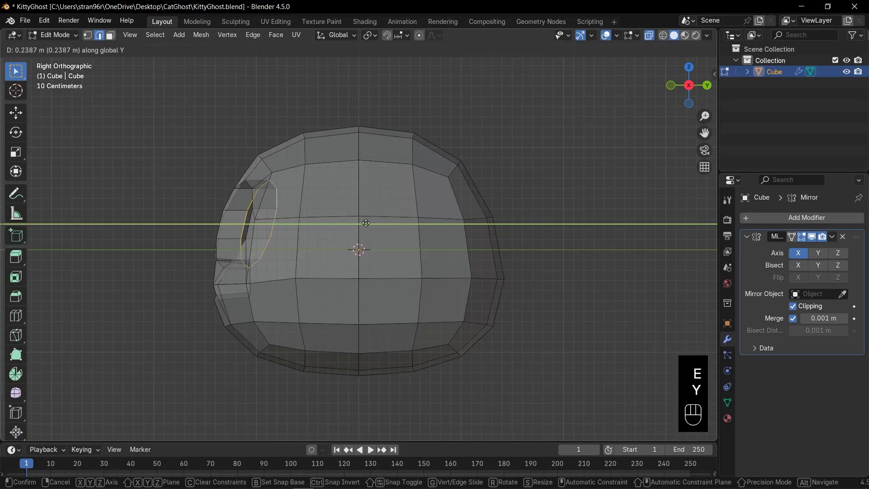
left_click(370, 222)
Flatten the extruded eye loop by scaling it to 0 along Y
key("s")
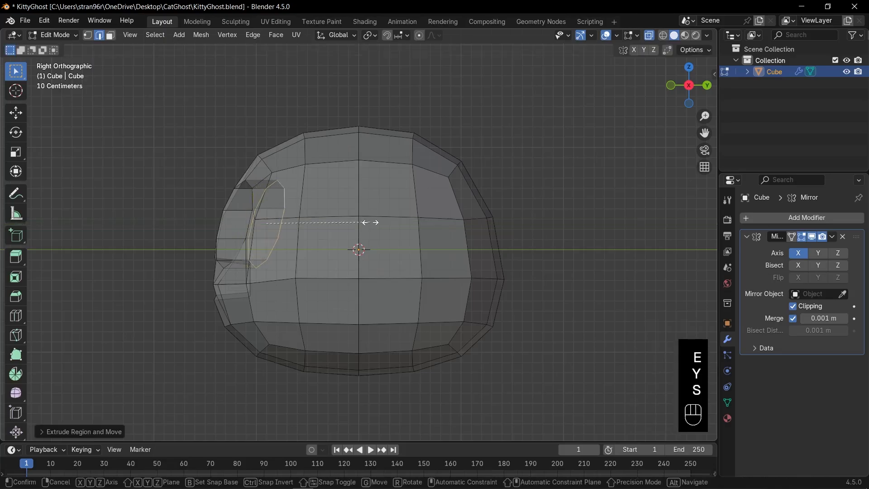
key("y")
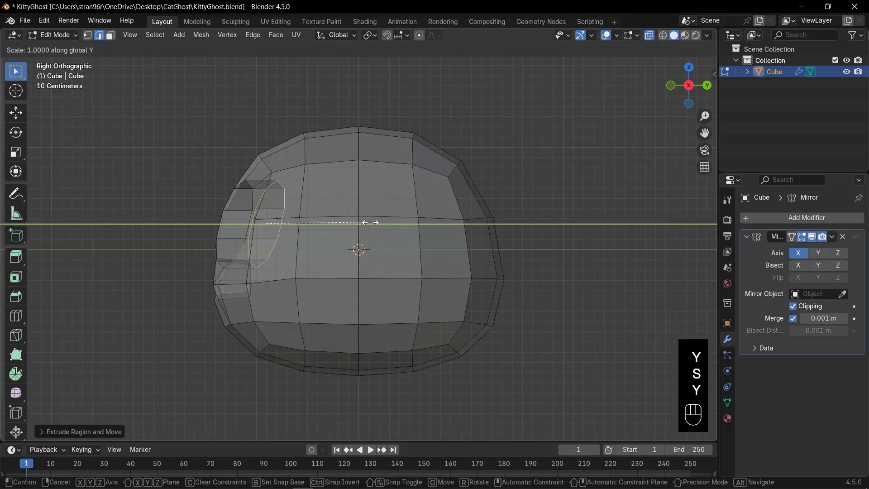
key("0")
key("KP_Enter")
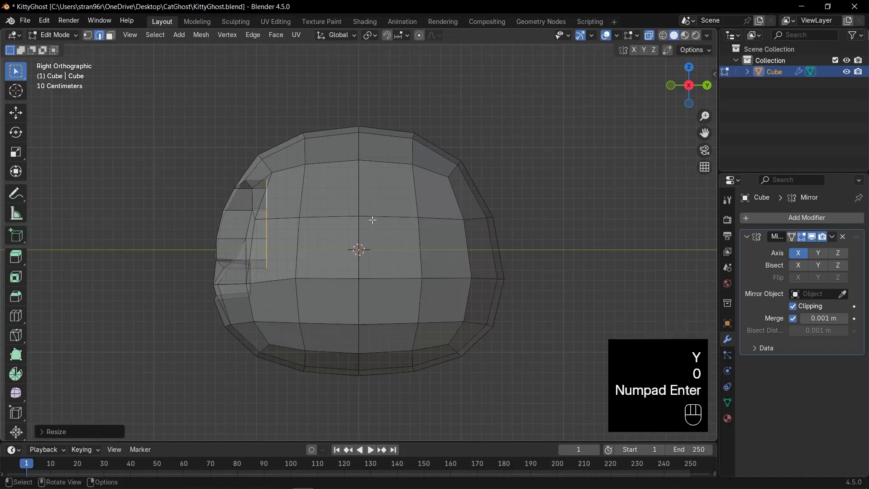
Fill the flattened eye loop with a face and scale it down uniformly to about 0.87
key("KP_1")
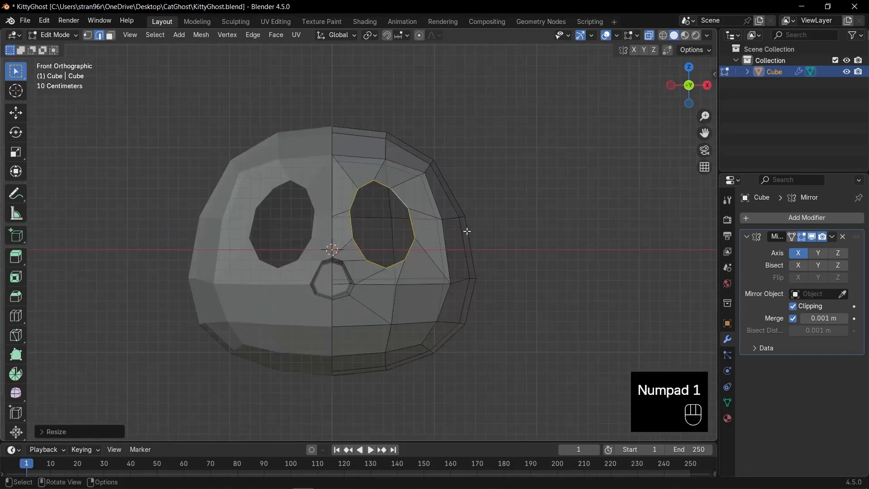
key("f")
scroll(482, 229, "up", 2)
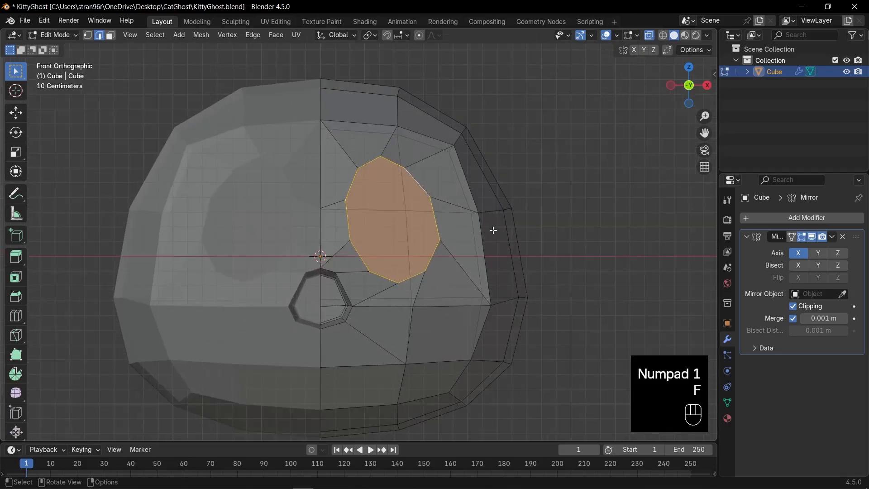
key("s")
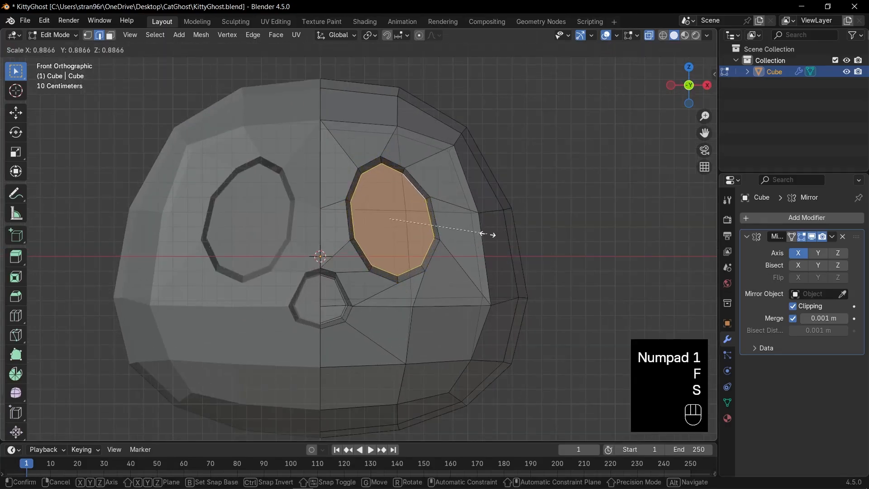
left_click(483, 234)
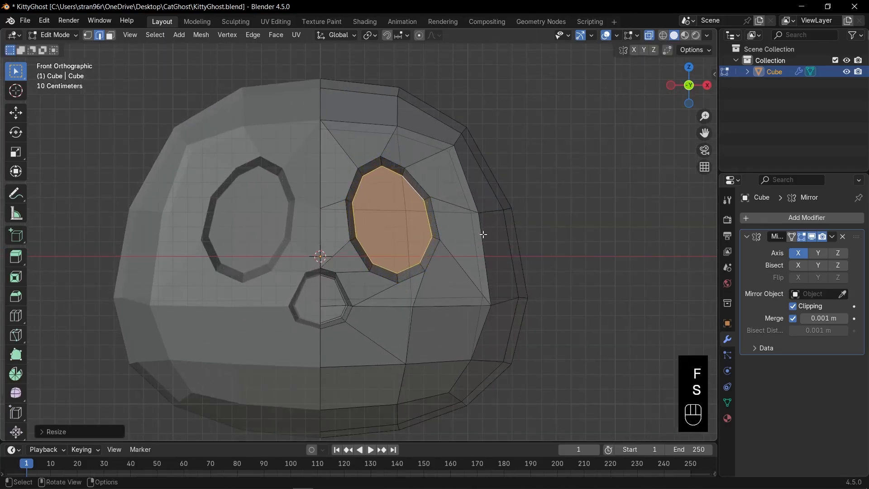
Bevel the eye socket floor's border with one segment about 0.0135 m wide, and return to Object Mode with X-ray off
key("ctrl+b")
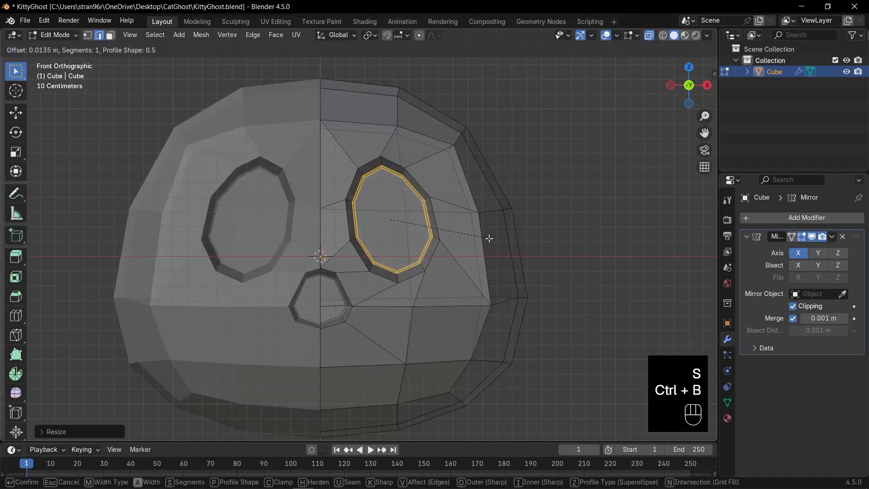
left_click(490, 238)
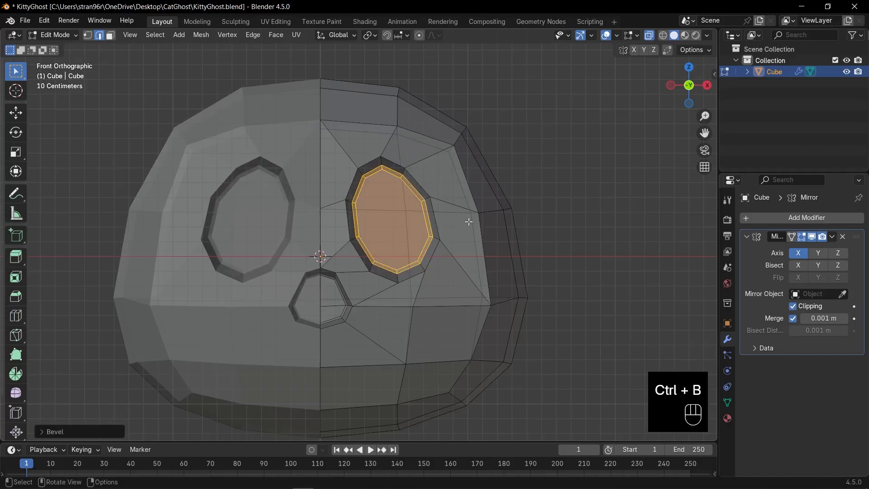
scroll(468, 222, "down", 5)
key("Tab")
key("alt+z")
Select the four upper side faces of the head in top view and inset them about 0.15 m for the ear base
mouse_move(426, 264)
middle_mouse_down()
mouse_move(430, 237)
mouse_move(425, 251)
middle_mouse_up()
key("KP_7")
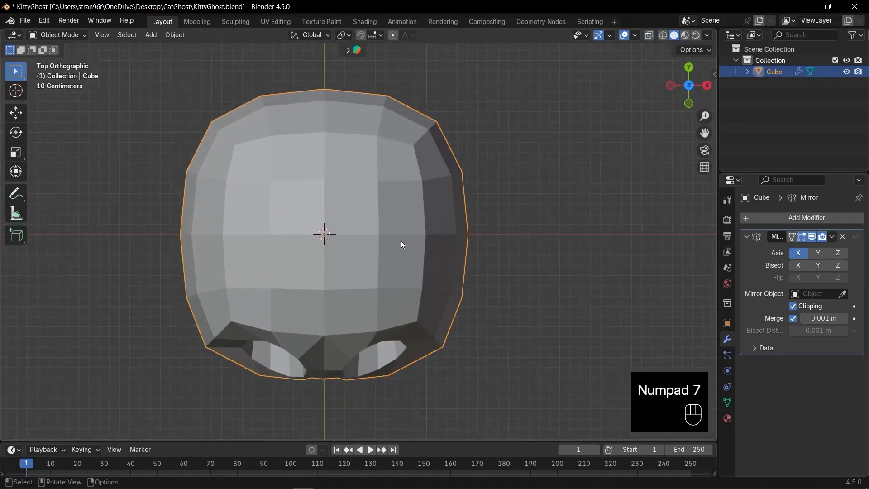
key("Tab")
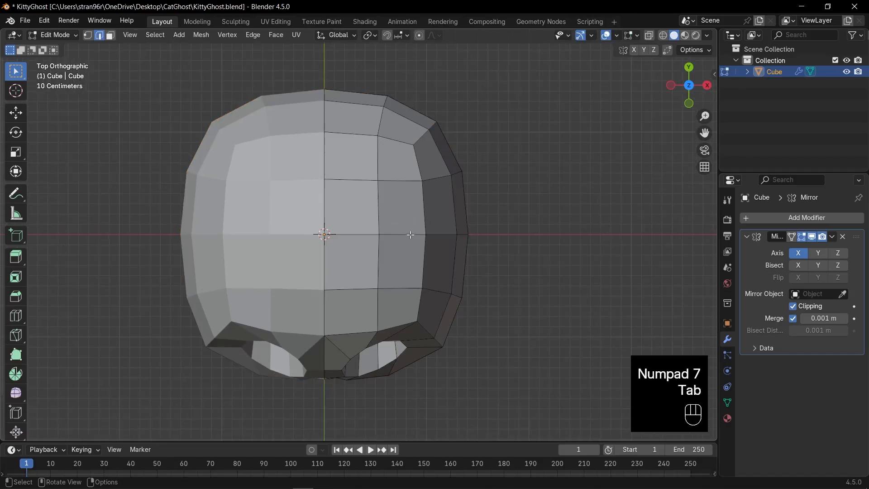
key("3")
left_click_drag(411, 233, 436, 241)
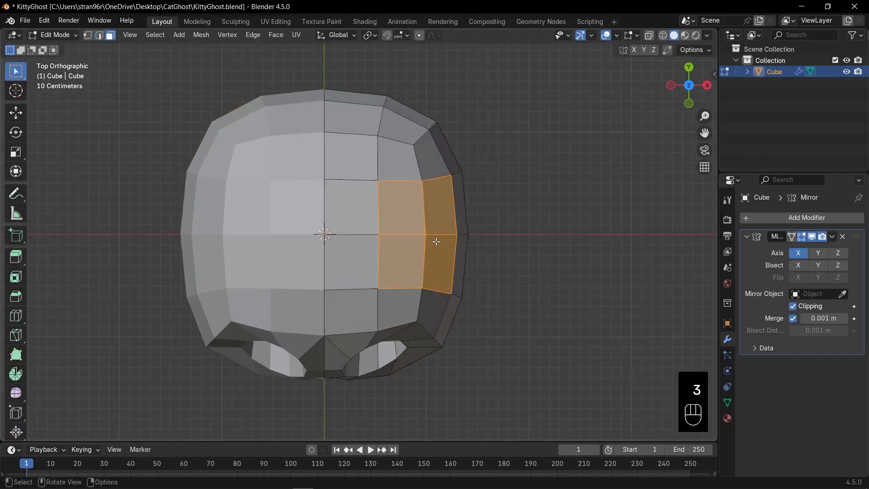
key("KP_1")
key("i")
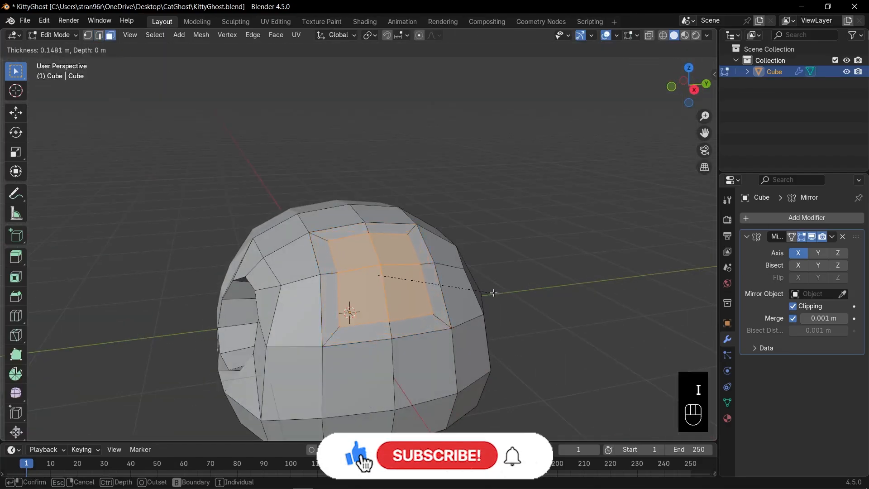
left_click(492, 292)
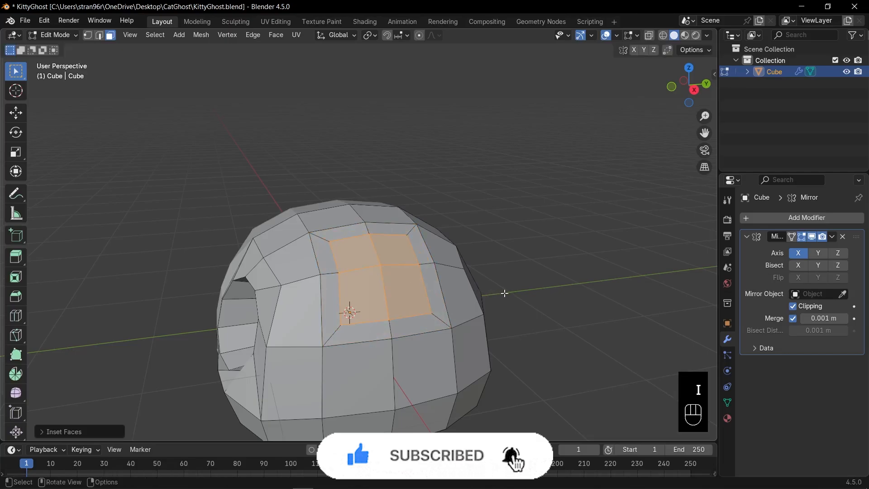
Narrow the inset ear faces along Y and delete them to open a hole
key("s")
key("y")
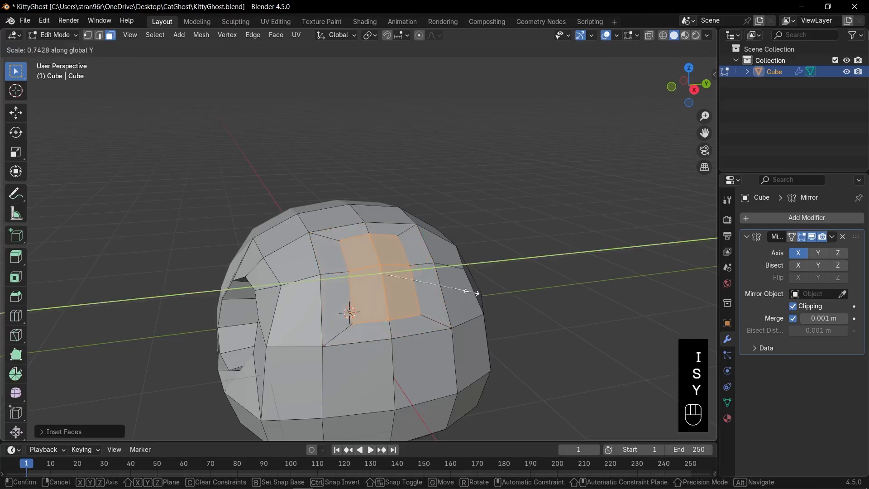
left_click(443, 292)
scroll(443, 292, "up", 1)
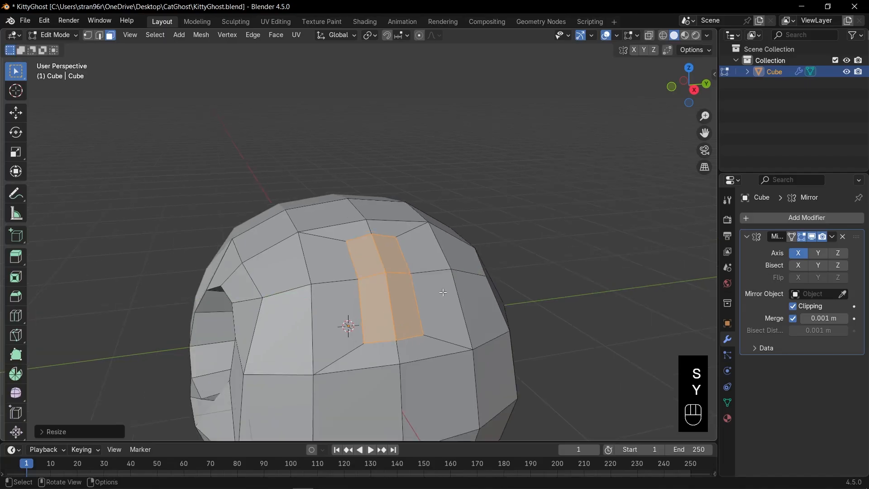
key("x")
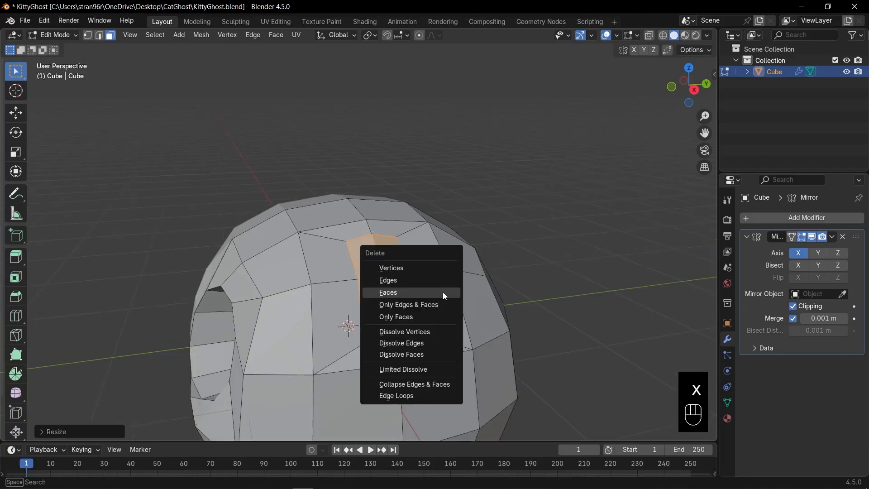
left_click(444, 296)
Select the ear hole's border loop and extrude it upward along Z by about 1.1 m
key("2")
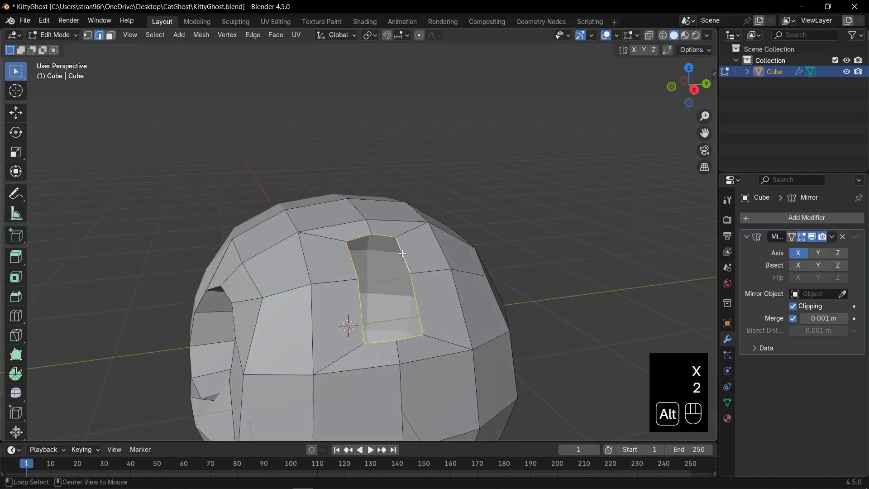
key("KP_1")
scroll(403, 253, "down", 5)
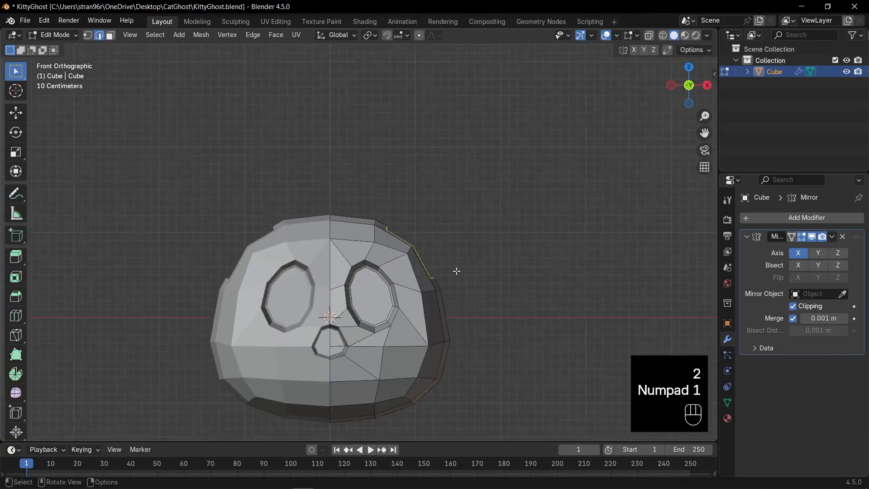
key("e")
key("z")
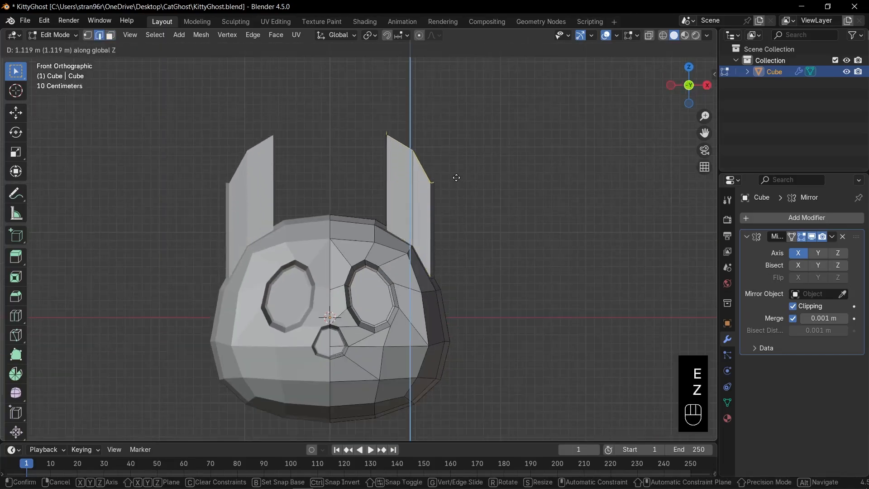
left_click(456, 182)
Flatten the extruded ear loop by scaling it to 0 along Z
key("s")
key("z")
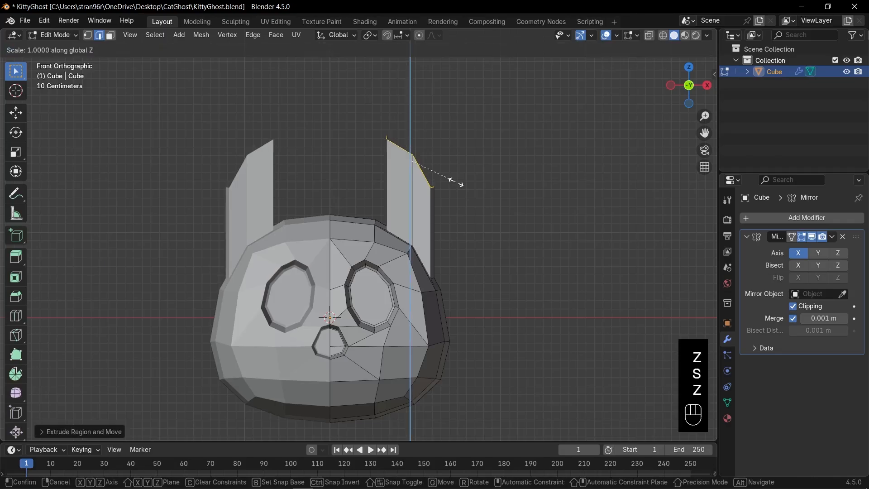
key("0")
key("KP_Enter")
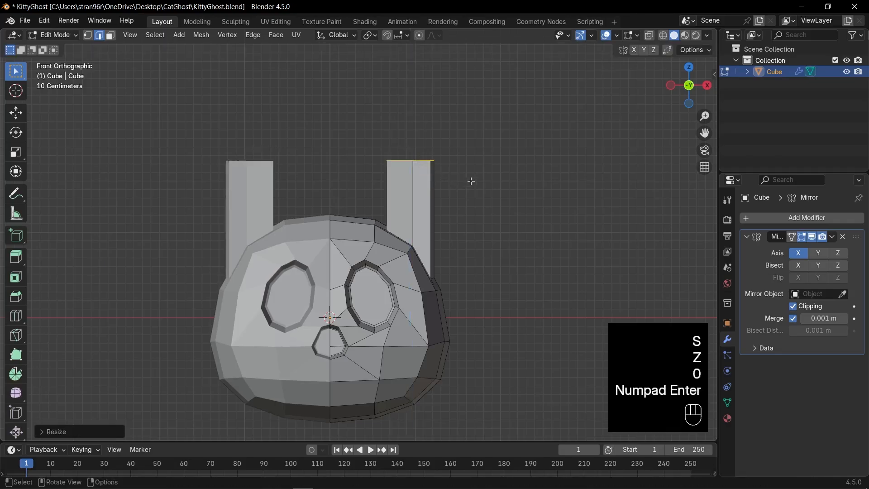
Fill the ear's open top with a face and scale it down uniformly to taper the ear
middle_click_drag(471, 181, 457, 225)
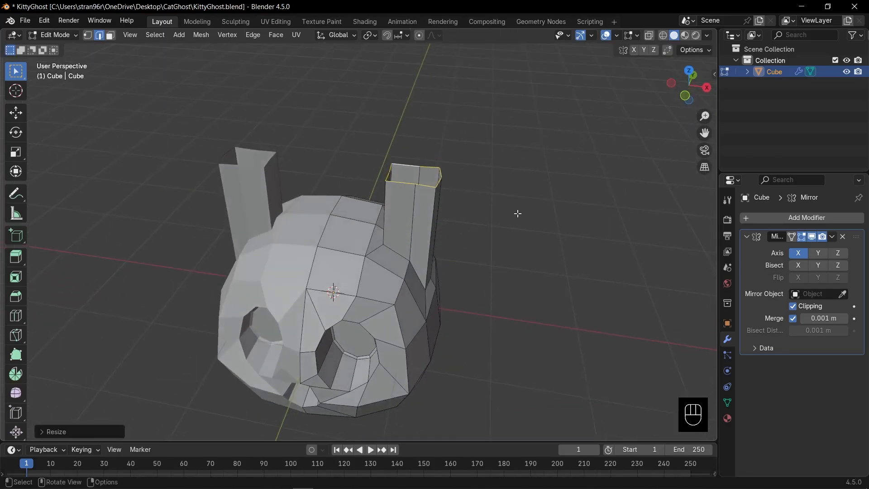
middle_click_drag(517, 213, 522, 209)
key("f")
key("s")
left_click(484, 185)
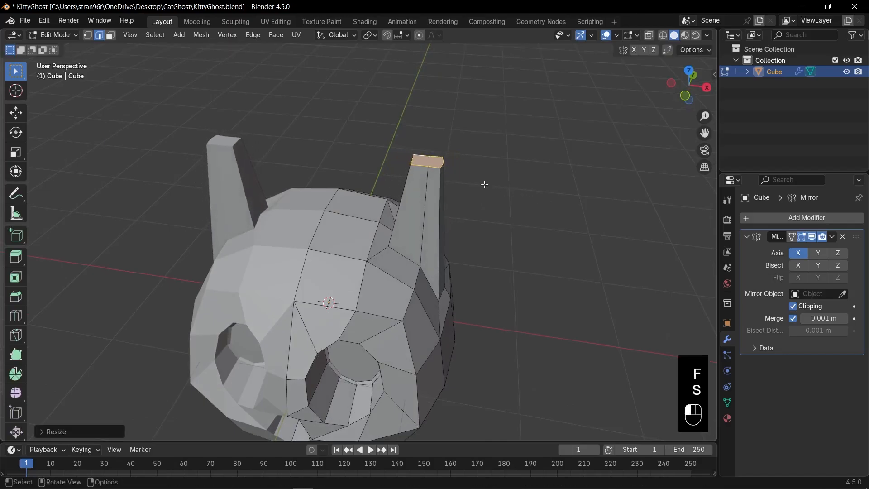
scroll(490, 184, "up", 3)
middle_click_drag(491, 183, 470, 235, "shift")
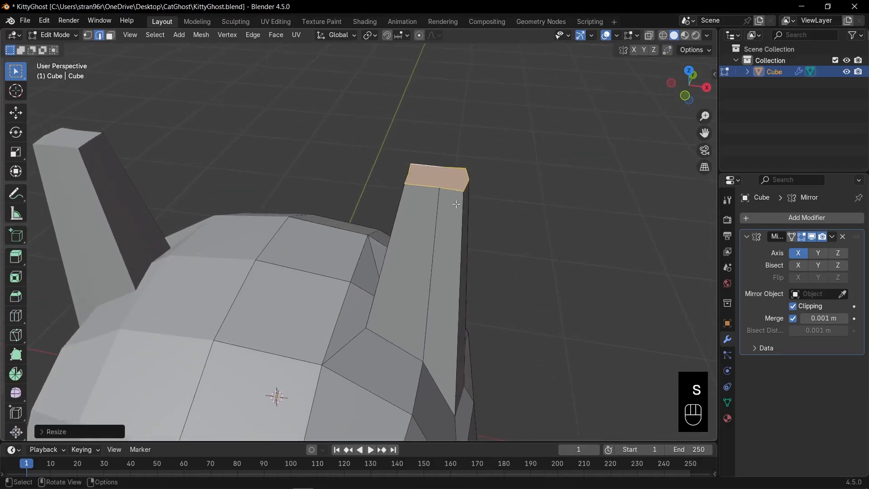
Cut one centred edge loop around the ear and rotate it in front view to lessen its slant
key("KP_1")
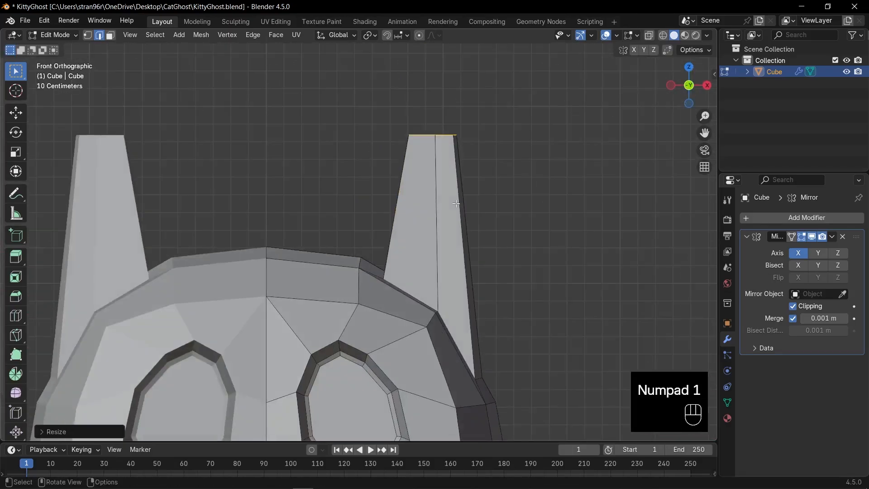
scroll(456, 204, "down", 2)
key("ctrl+r")
left_click(429, 256)
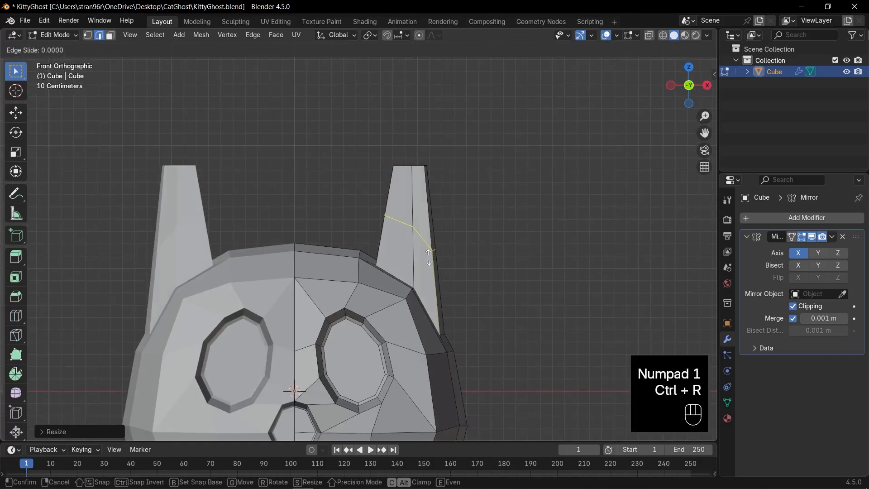
left_click(429, 256)
key("r")
left_click(473, 256)
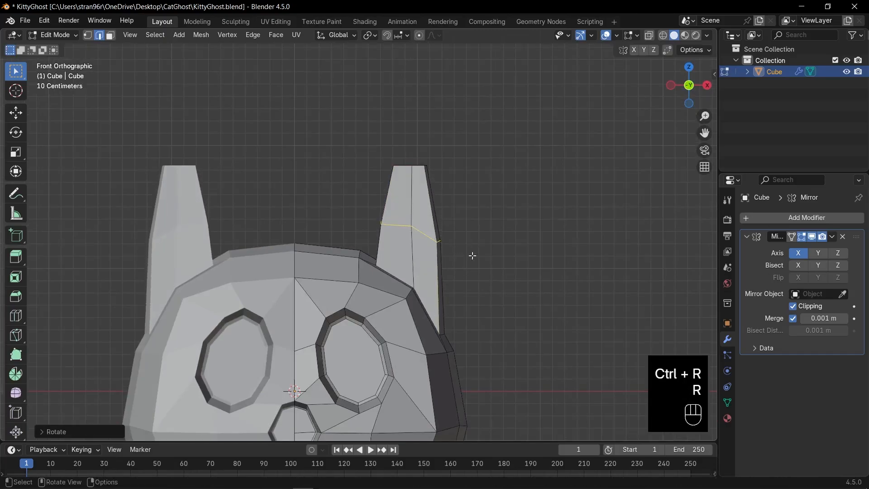
Scale up the ear's middle loop to widen the ear and lower it about 0.11 m along Z
key("s")
left_click(495, 259)
key("g")
key("z")
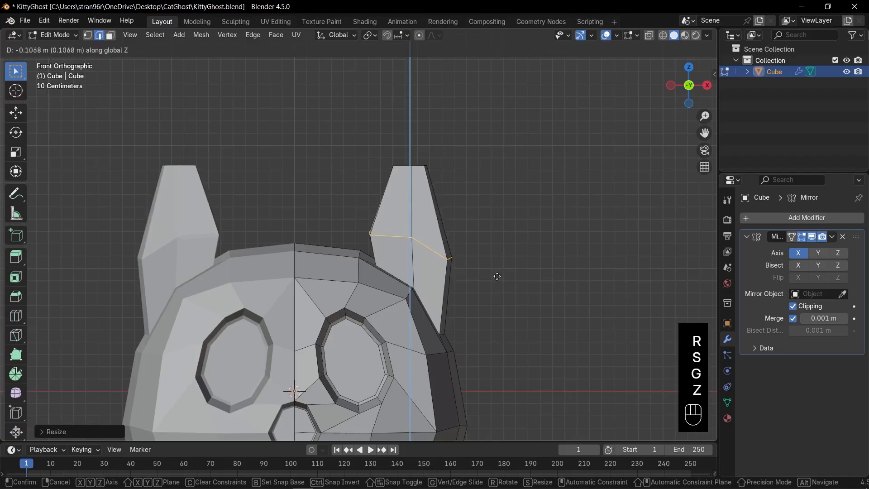
left_click(500, 276)
With X-ray on in the right side view, move the ear tip's vertices about 0.3 m forward and slightly up
scroll(498, 259, "down", 1)
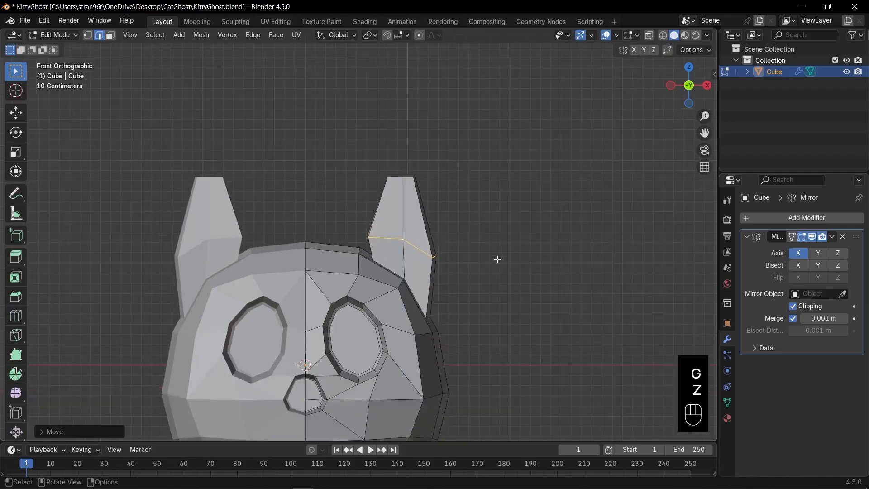
scroll(497, 259, "down", 2)
key("KP_3")
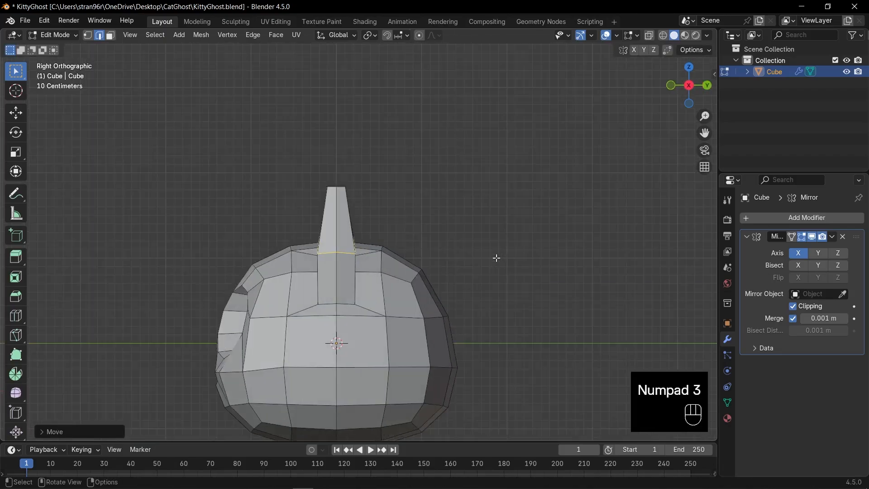
key("1")
key("alt+z")
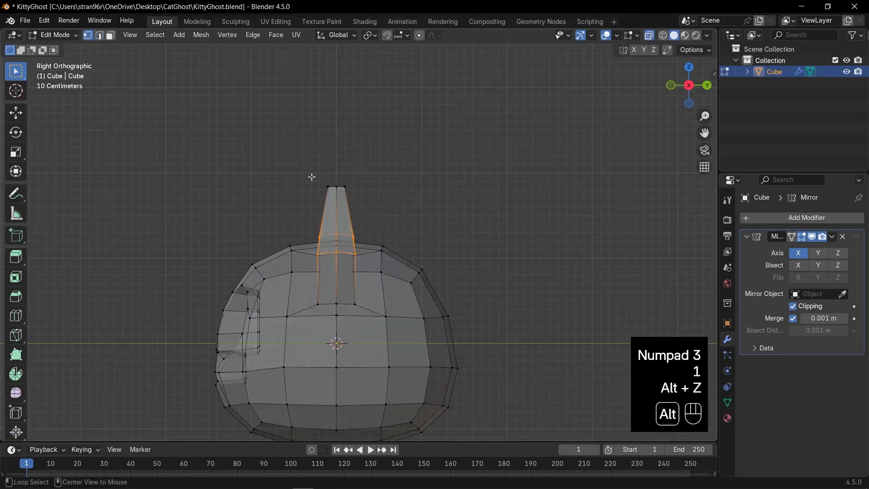
left_click_drag(304, 165, 378, 208)
key("g")
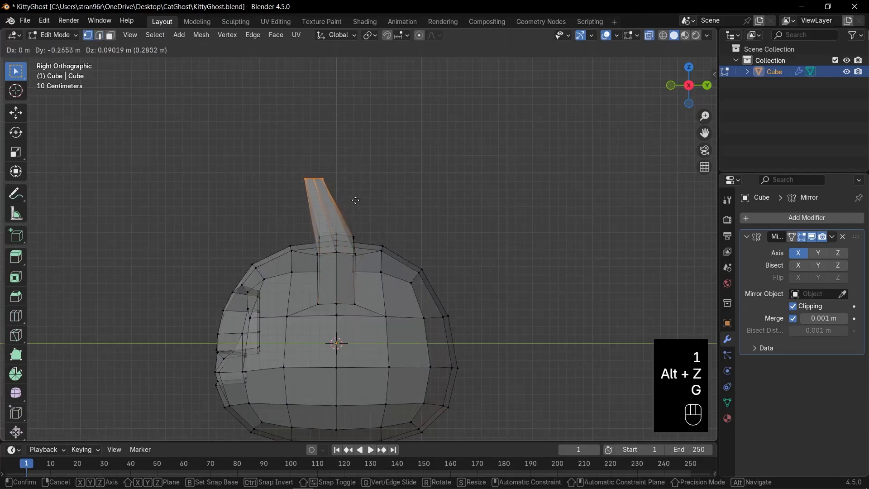
left_click(349, 200)
Select the ear's middle loop and nudge it slightly backward and up in the right side view
left_click(334, 251, "alt")
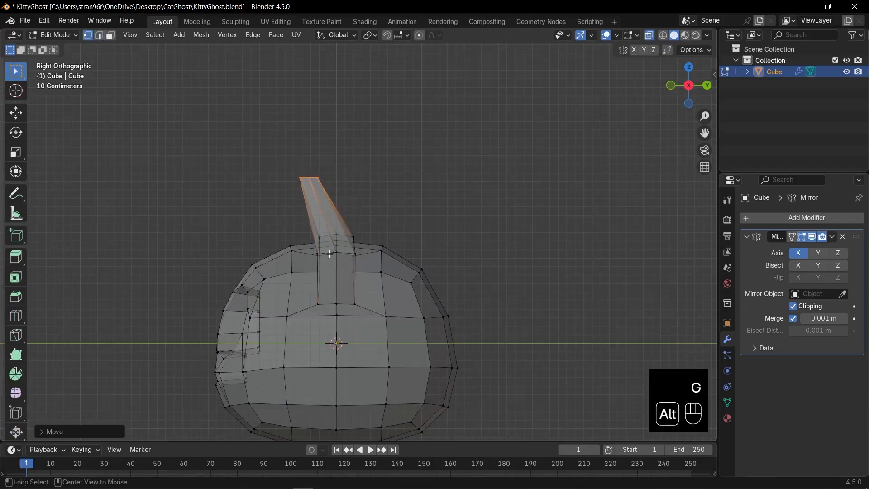
key("g")
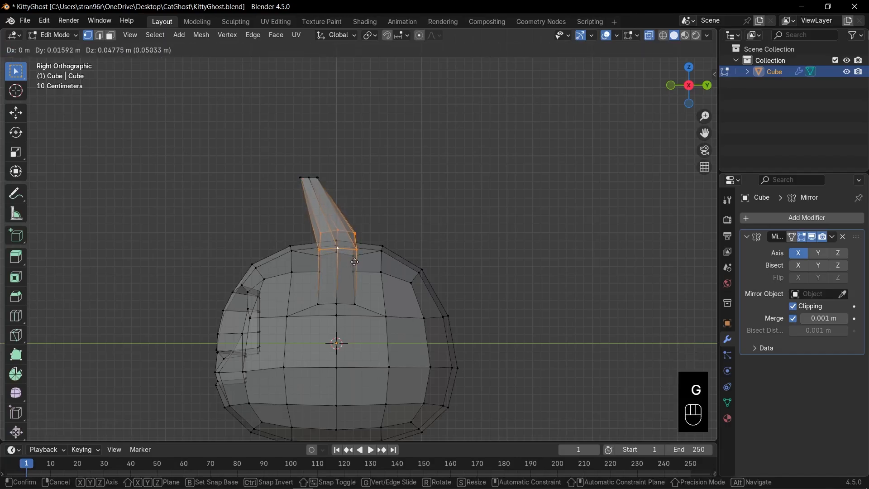
left_click(355, 265)
Connect the opposite midpoint vertices across the ear's tip face in both directions, and turn X-ray off
mouse_move(355, 264)
middle_mouse_down()
mouse_move(367, 276)
mouse_move(360, 271)
middle_mouse_up()
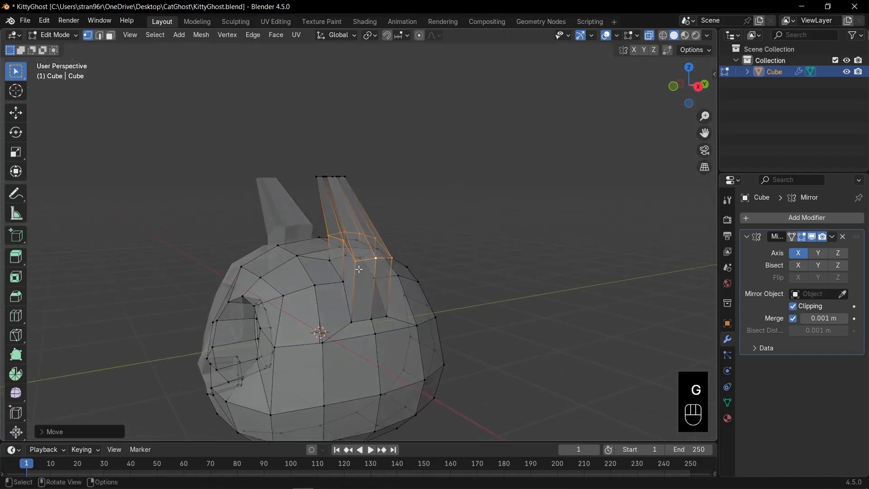
middle_click_drag(351, 188, 358, 222)
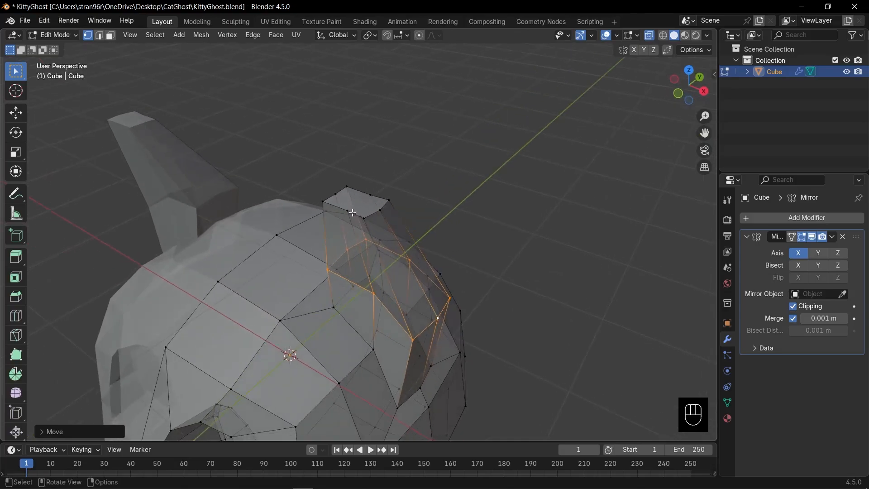
left_click(351, 212)
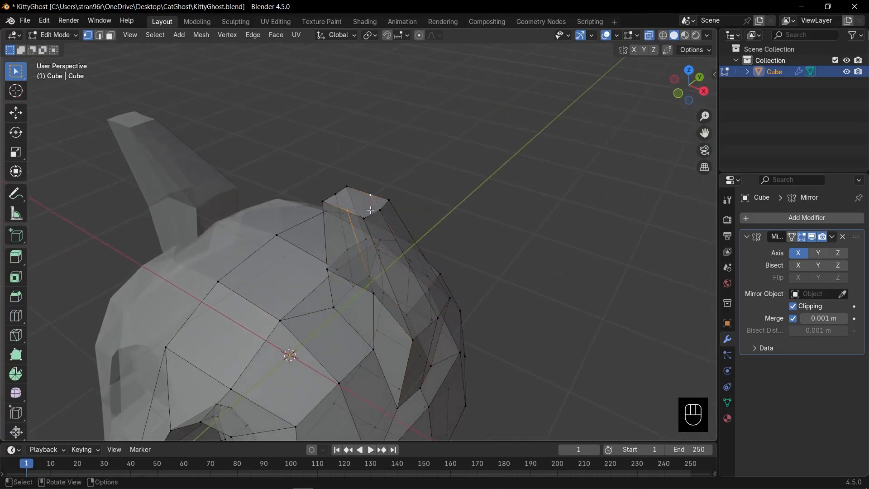
key("j")
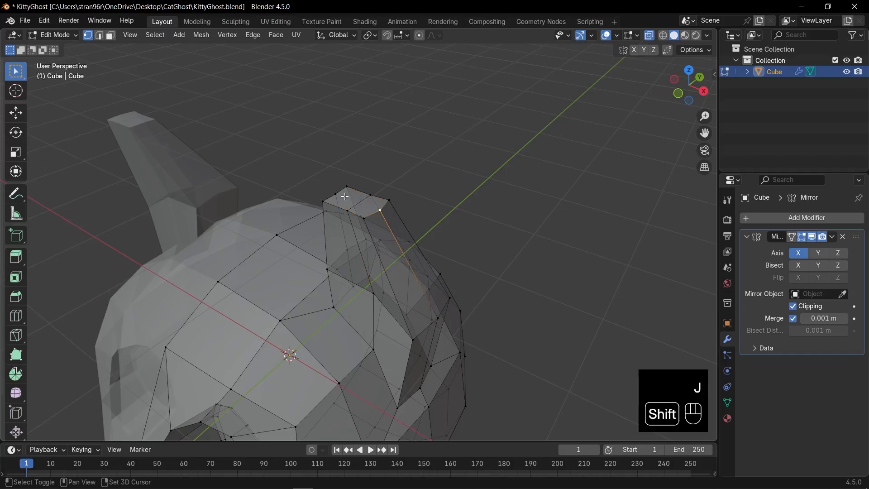
key("j")
key("alt+z")
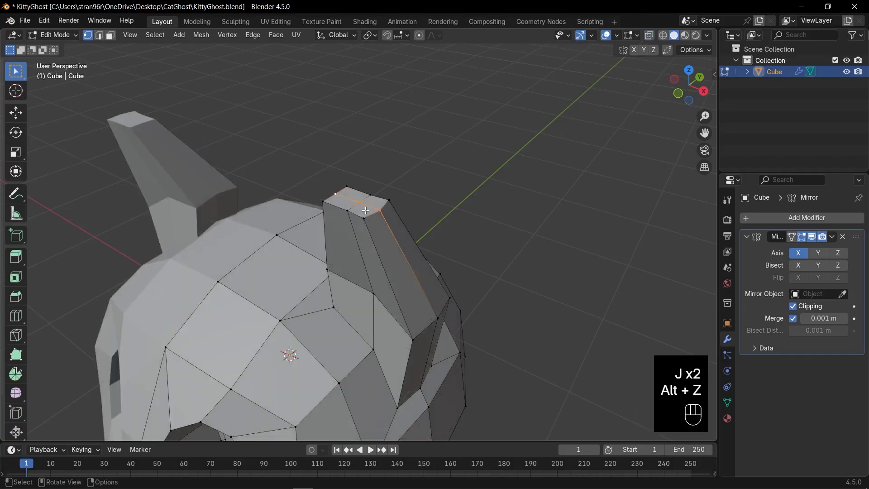
Select the side edge path running over the ear's tip down to its base and scale it up slightly
middle_click_drag(369, 212, 511, 176)
left_click(407, 293, "ctrl")
middle_click_drag(553, 147, 435, 136)
left_click(432, 348, "ctrl")
key("s")
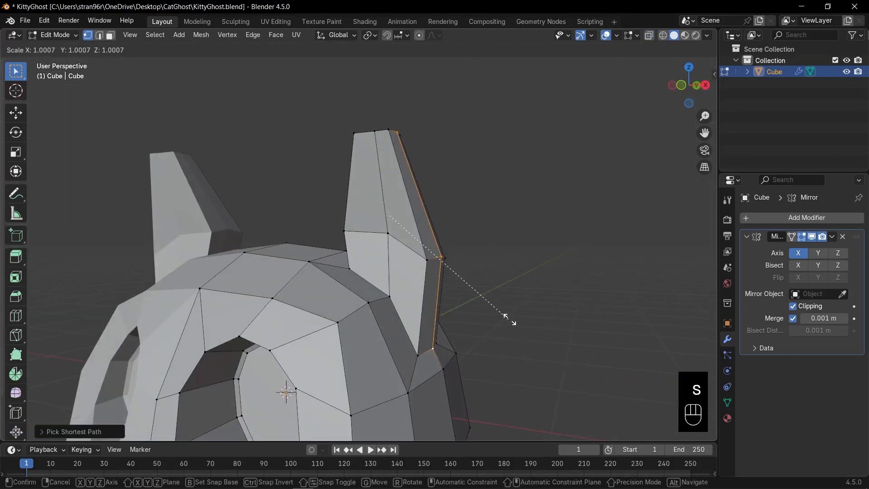
left_click(515, 317)
key("KP_1")
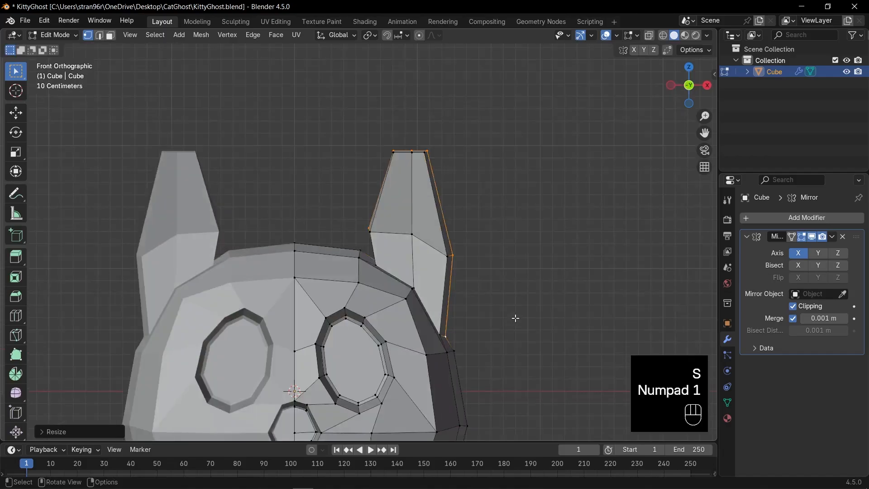
key("s")
middle_click_drag(539, 312, 583, 344)
With X-ray on in front view, move the head-top vertices beside the ear and the ear's inner base vertices toward the centre
key("KP_1")
key("alt+z")
key("g")
key("g")
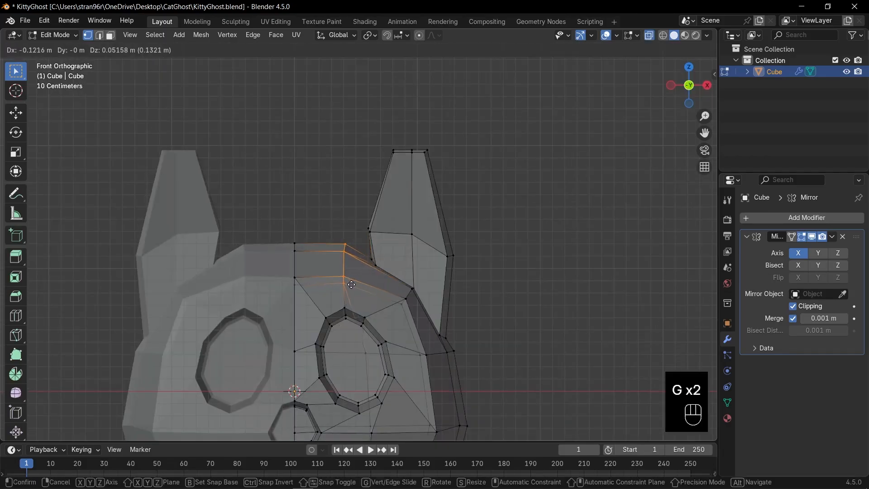
left_click_drag(358, 247, 388, 280)
key("g")
left_click(377, 274)
Shape the ear outline in front view by moving the inner-side, tip and outer-side vertices into a broader, rounded form
left_click_drag(358, 217, 382, 242)
key("g")
key("g")
key("g")
key("g")
key("g")
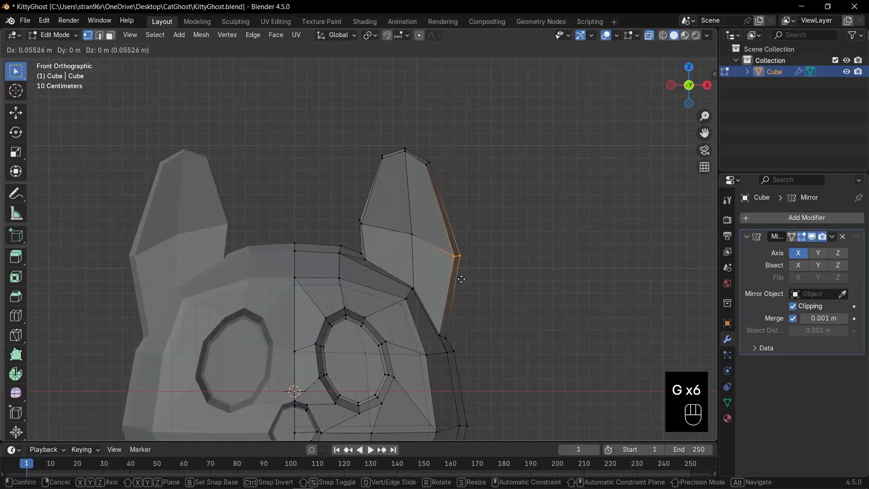
With X-ray off, inset the ear's front faces and extrude them slightly inward to form the recessed inner ear
key("alt+z")
key("3")
left_click(435, 257, "shift")
middle_click_drag(435, 257, 473, 278)
key("i")
left_click(469, 277)
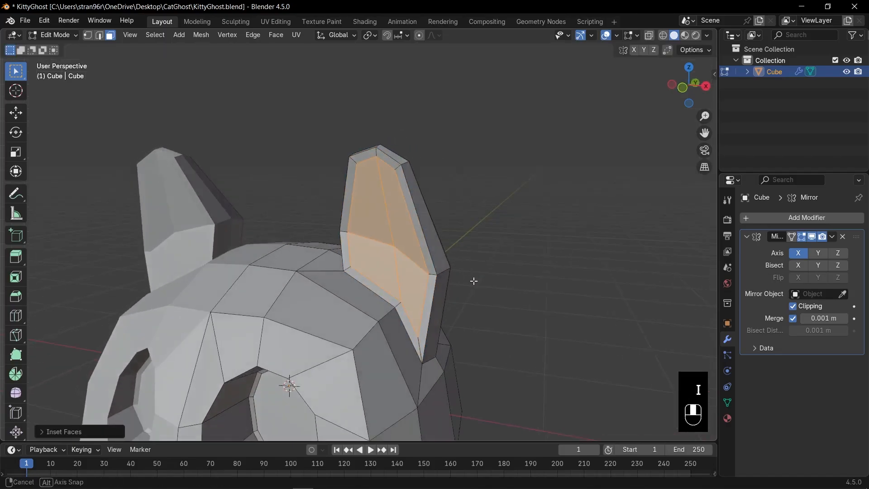
key("e")
left_click(482, 277)
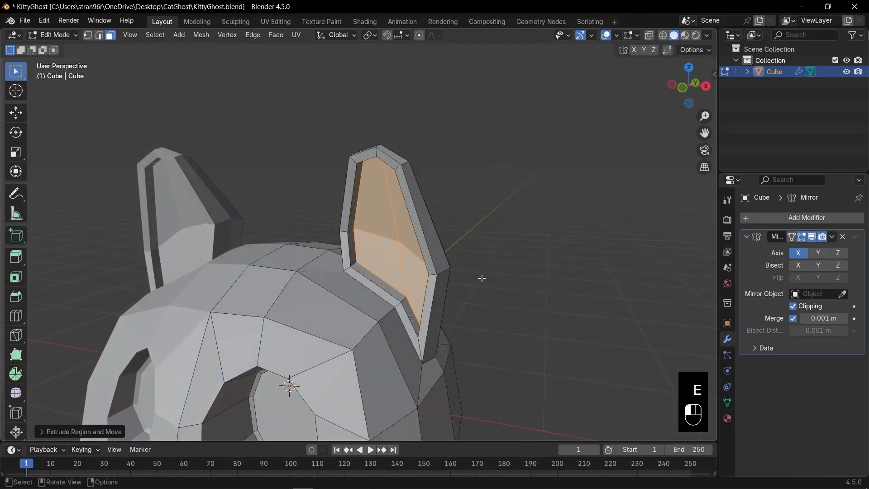
In Object Mode, add a level 2 Subdivision Surface to the head and collapse the settings of both modifiers
key("KP_1")
key("Tab")
key("alt+z")
key("alt+z")
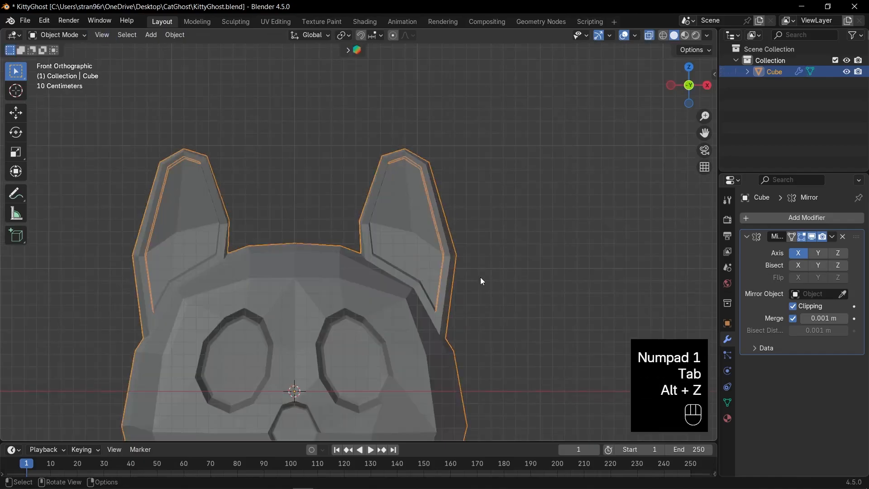
scroll(472, 276, "down", 6)
left_click(468, 279)
scroll(398, 294, "up", 4)
left_click(378, 287)
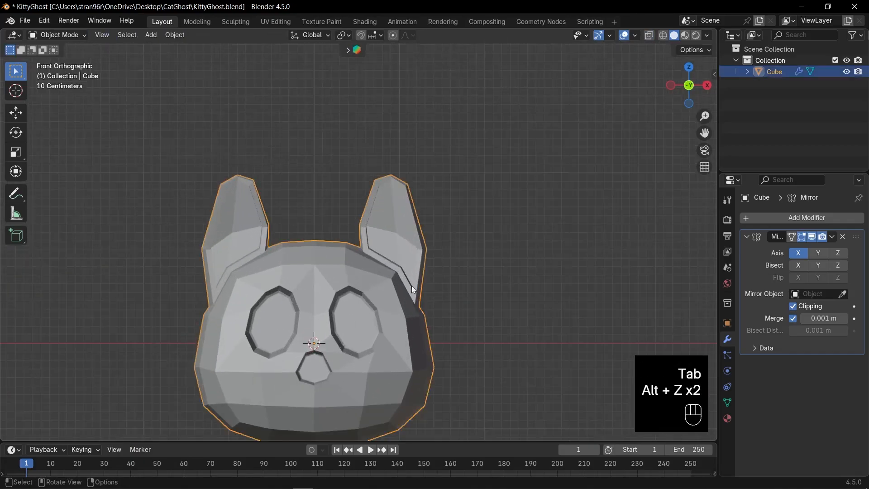
key("ctrl+2")
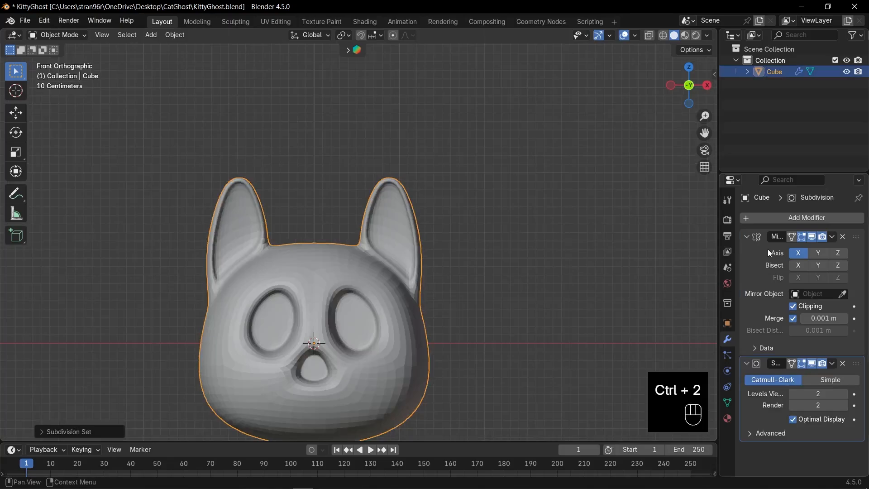
left_click(745, 235)
left_click(745, 251)
Apply Shade Smooth to the whole cat head
right_click(323, 290)
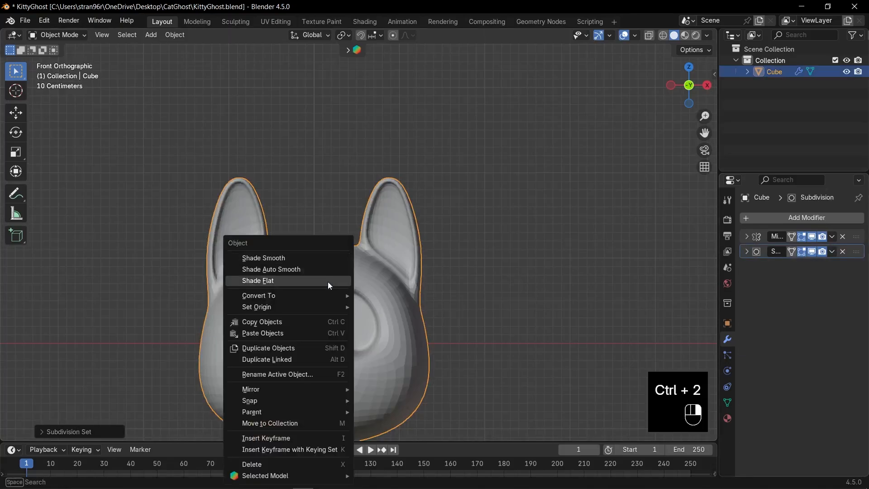
left_click(306, 259)
scroll(353, 301, "up", 2)
middle_click_drag(389, 331, 449, 276, "shift")
scroll(398, 316, "down", 2)
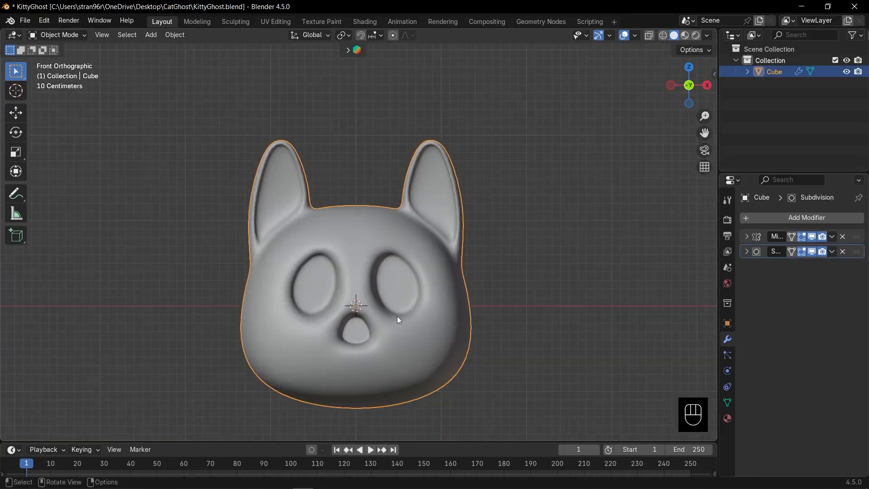
In Edit Mode, select the eye socket's faces out to its rim and slightly adjust the socket's position in front view
key("Tab")
scroll(397, 315, "up", 1)
key("1")
key("alt+z")
key("3")
key("alt+z")
left_click(398, 289)
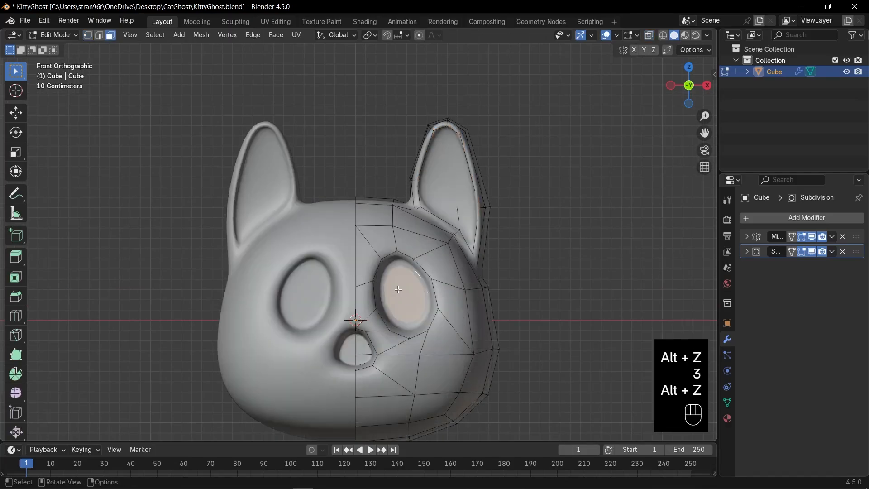
key("ctrl+KP_Add")
key("ctrl+KP_Add")
key("ctrl+KP_Add")
key("ctrl+KP_Subtract")
scroll(416, 307, "up", 1)
key("g")
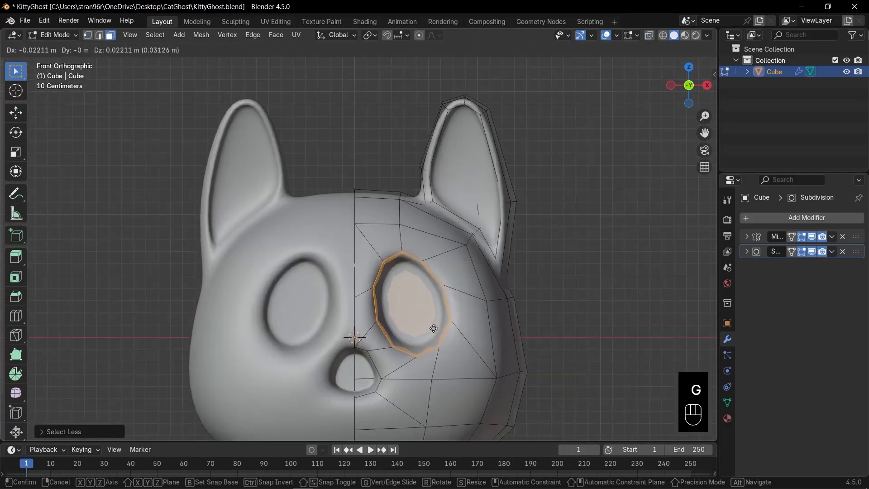
left_click(434, 328)
scroll(433, 328, "down", 2)
key("g")
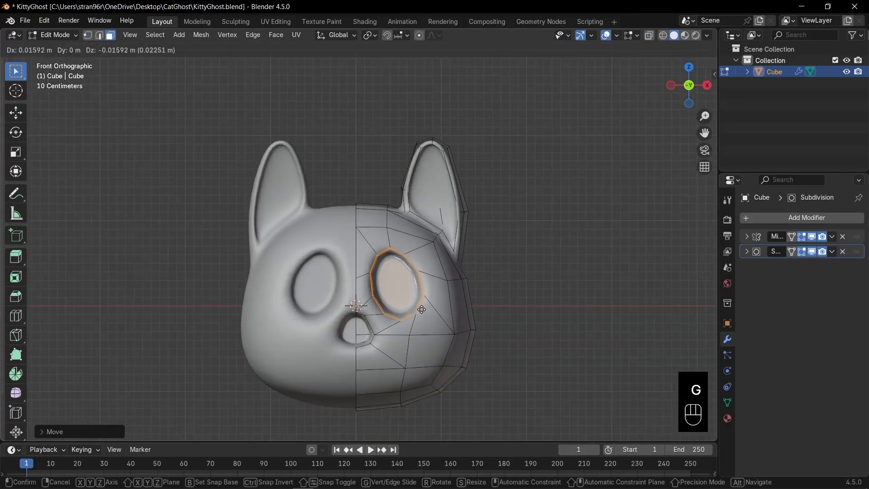
left_click(423, 310)
With X-ray on in front view, select the ear's outer base vertices and move them slightly upward and outward
scroll(519, 289, "up", 2)
key("1")
key("alt+z")
left_click_drag(467, 230, 477, 240)
middle_click_drag(520, 254, 434, 257)
key("KP_1")
key("alt+z")
key("alt+z")
left_click_drag(491, 272, 516, 292, "shift")
key("g")
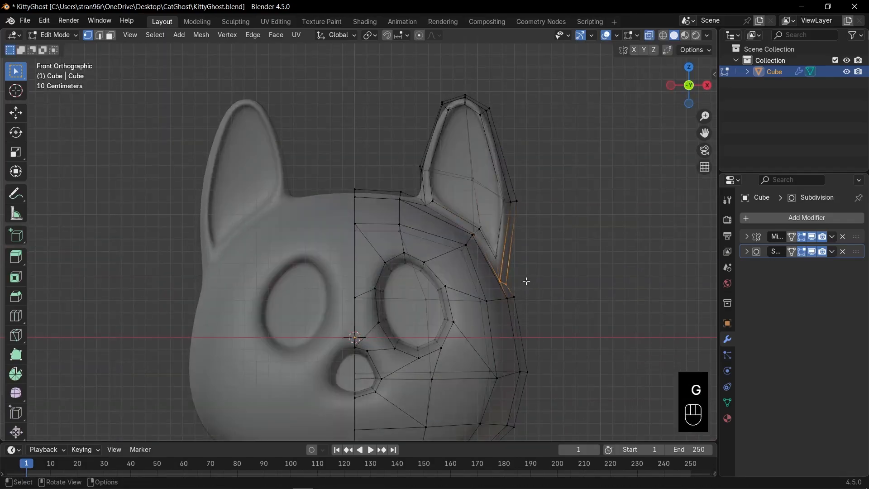
key("g")
left_click(529, 269)
Move the ear's inner base vertices and inner side vertices slightly up and toward the head's centre
left_click_drag(412, 193, 441, 213)
key("g")
left_click(437, 205)
left_click_drag(410, 159, 446, 184)
key("g")
left_click(443, 166)
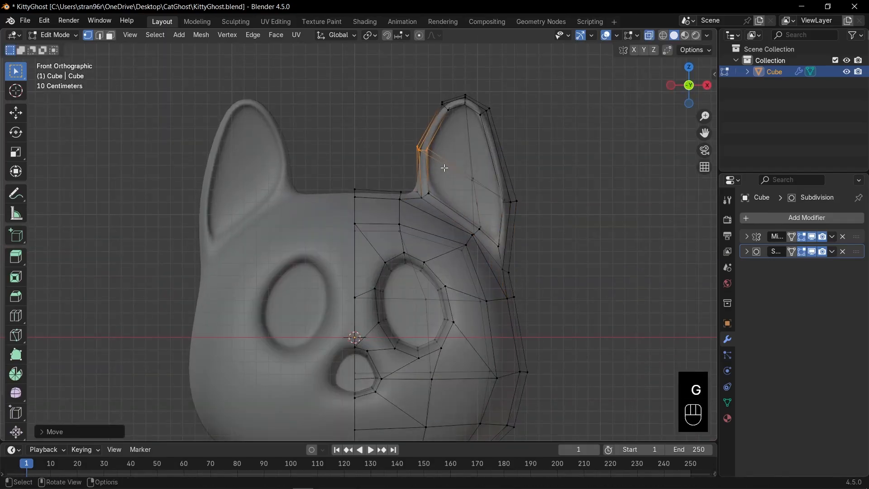
Move the ear's outer side vertices and outer base vertices slightly up and outward to refine its outer edge
left_click(476, 185)
left_click_drag(496, 166, 528, 201)
key("g")
left_click(532, 199)
left_click_drag(491, 236, 520, 278)
key("g")
left_click(523, 273)
Adjust the head-top centre vertices along Z, turn X-ray off, and save the file from Object Mode
left_click_drag(338, 176, 370, 240)
key("g")
key("z")
left_click(376, 240)
key("alt+z")
key("Tab")
key("ctrl+s")
In Edit Mode with X-ray on, move the side vertices of the nose opening slightly inward, undoing the first attempt
scroll(396, 353, "down", 1)
middle_click_drag(397, 394, 435, 289, "shift")
scroll(436, 288, "up", 4)
key("Tab")
key("1")
key("alt+z")
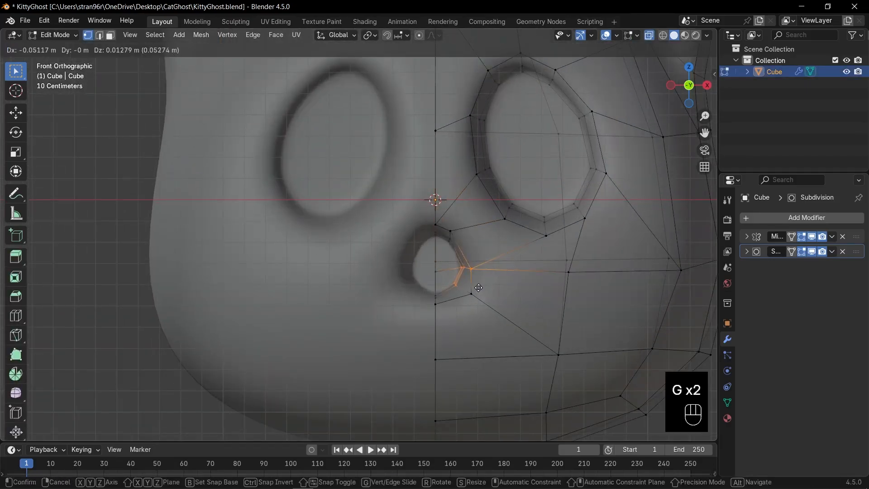
left_click(478, 288)
key("ctrl+z")
left_click_drag(457, 255, 491, 281)
key("g")
left_click(480, 280)
Fine-tune the nose outline by moving its lower corner, side and upper vertices, and save the file
left_click_drag(423, 216, 479, 315)
key("g")
key("z")
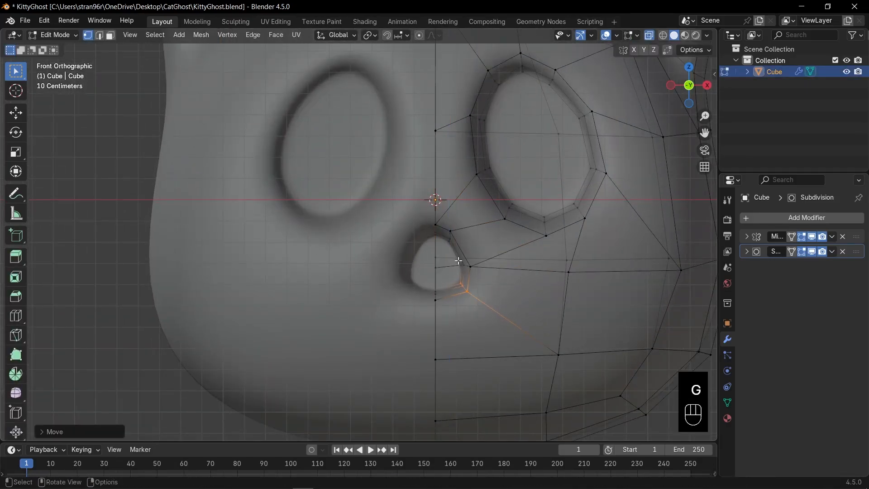
left_click_drag(457, 261, 480, 276)
key("g")
left_click(478, 272)
left_click_drag(442, 221, 461, 246)
key("g")
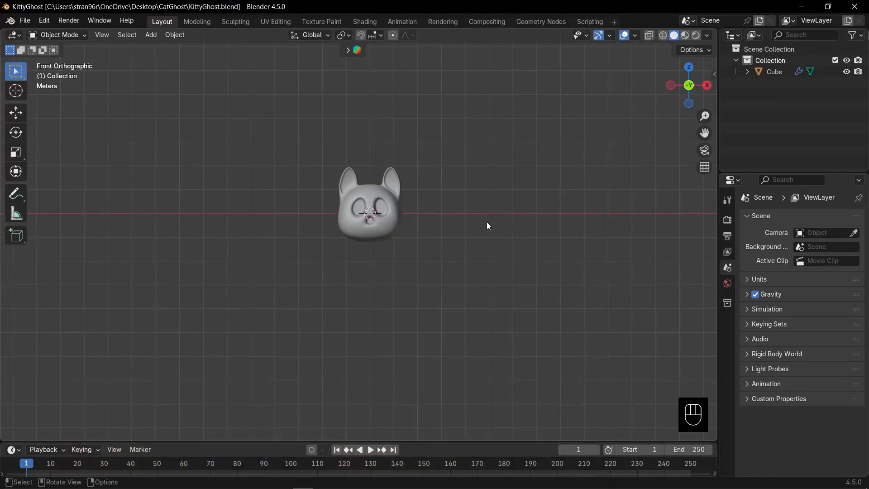
key("ctrl+s")
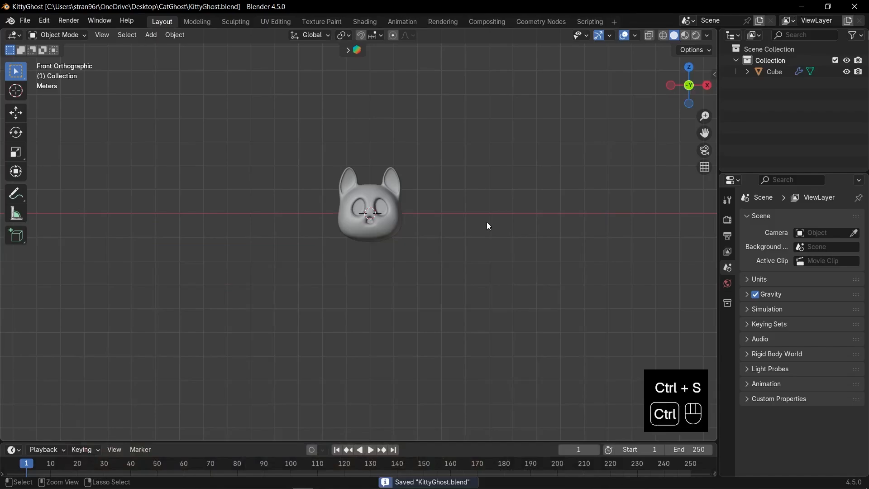
Add a cube mesh and move it down along Z by about 2.5 m so it sits below the head
key("shift+a")
mouse_move(487, 222)
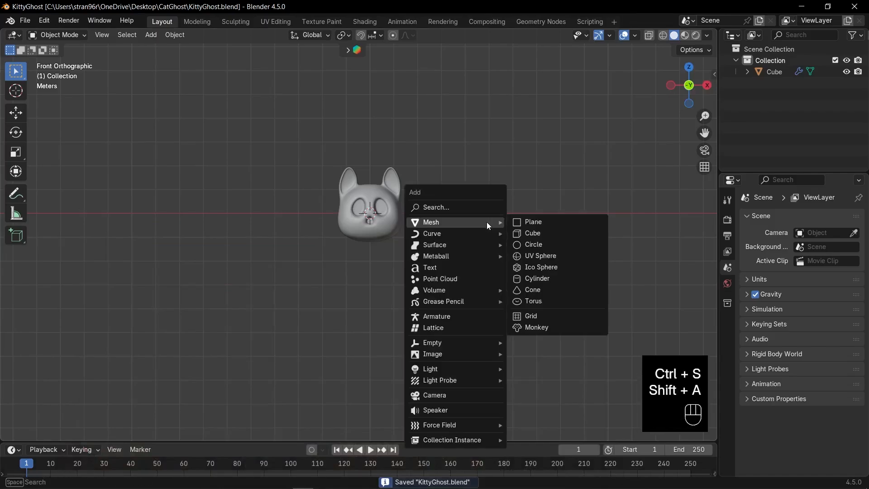
left_click(543, 234)
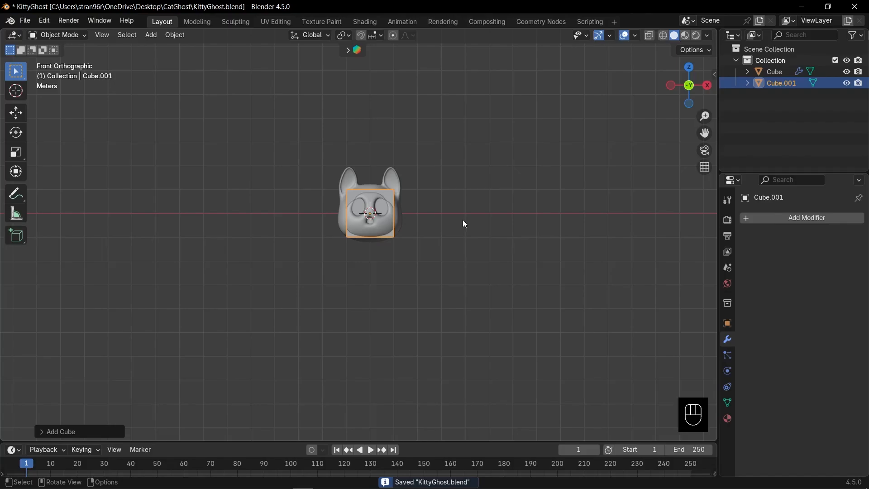
key("g")
key("z")
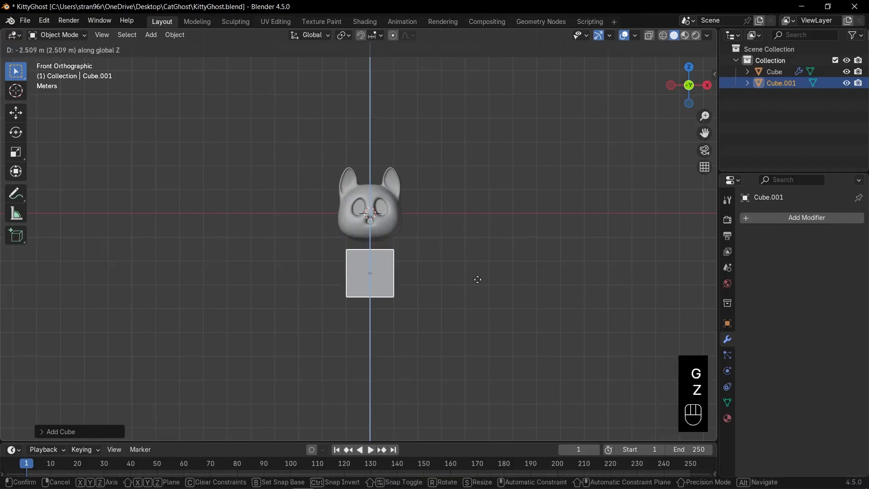
left_click(477, 279)
Delete the new cube's top face and return to Object Mode
left_click(429, 305)
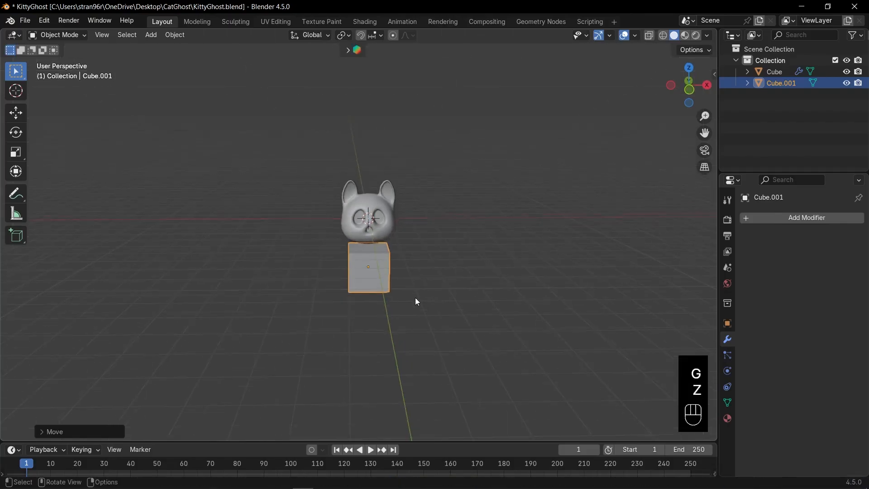
scroll(408, 295, "up", 1)
key("Tab")
key("3")
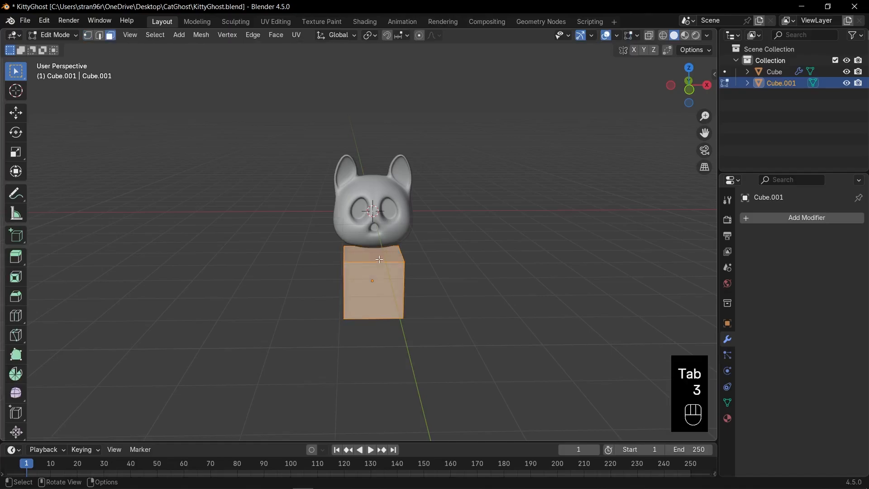
left_click(379, 259)
key("x")
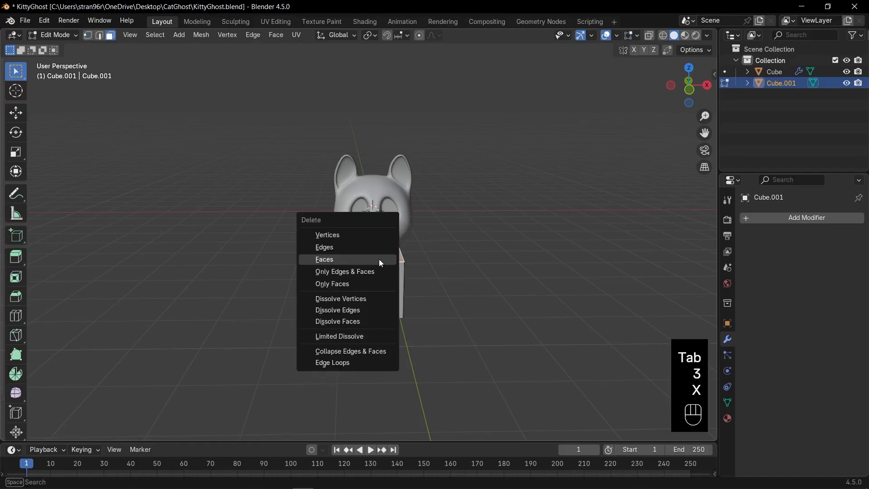
left_click(379, 259)
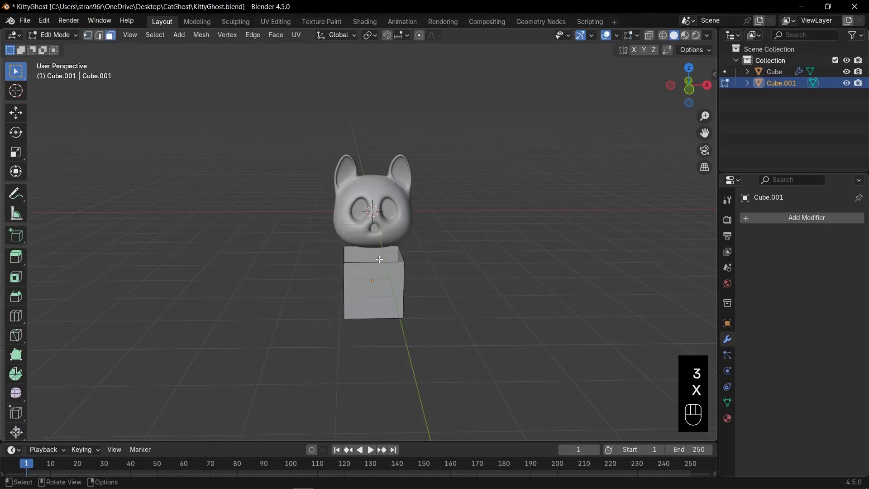
key("Tab")
Add a horizontal loop cut through the middle of the open cube in front view and scale it well outward
key("KP_1")
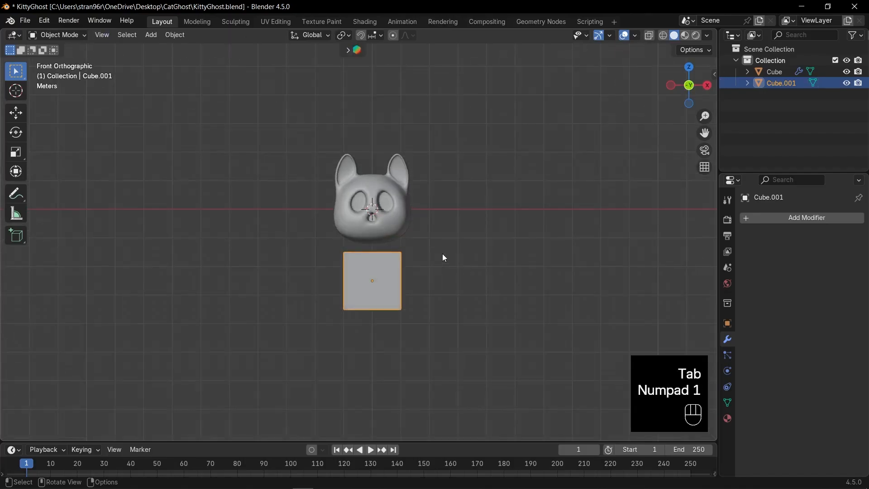
middle_click_drag(464, 306, 444, 241, "shift")
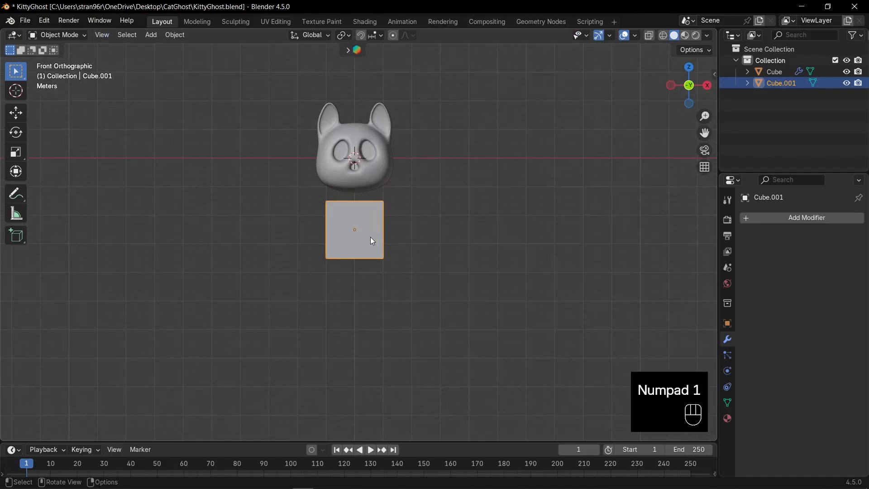
key("Tab")
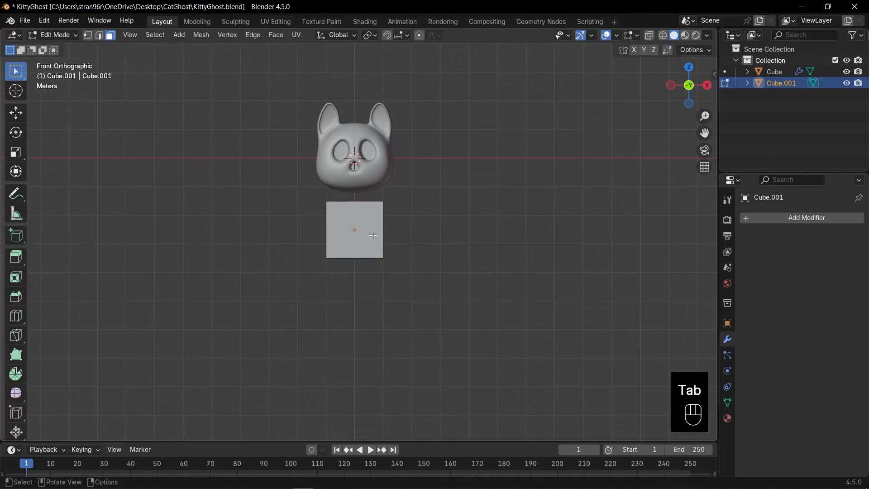
key("ctrl")
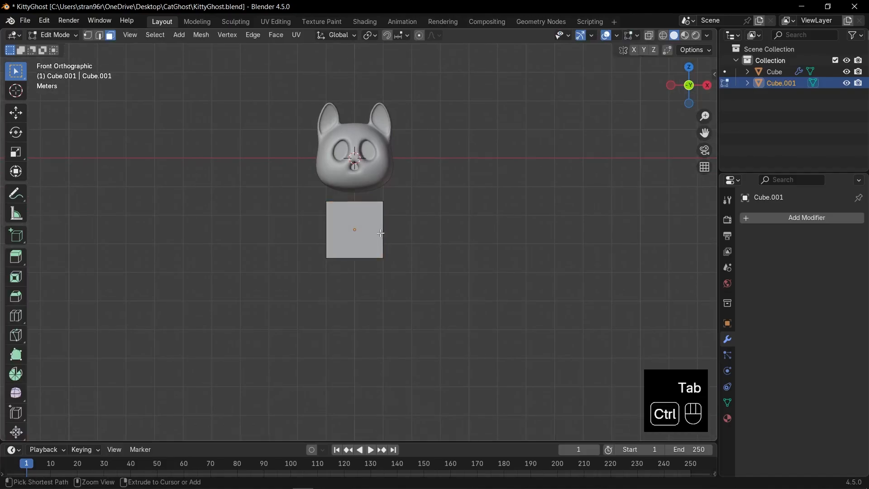
key("ctrl+r")
left_click(380, 233)
right_click(385, 234)
key("s")
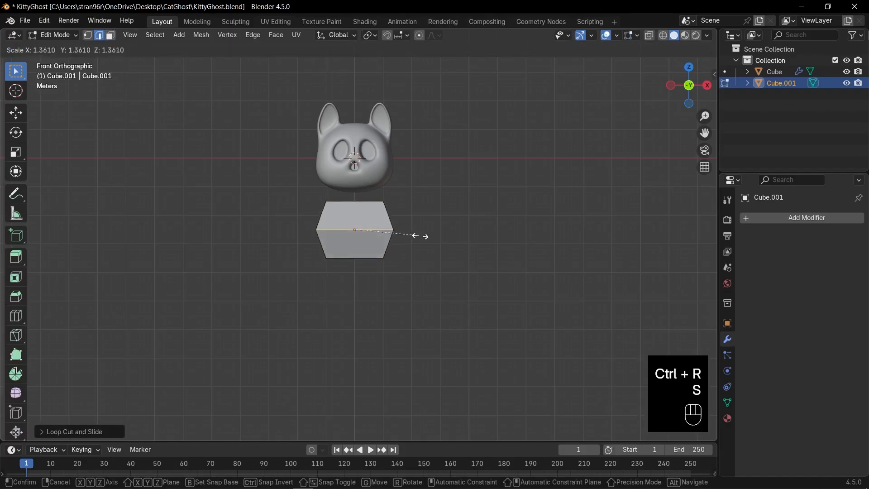
left_click(425, 234)
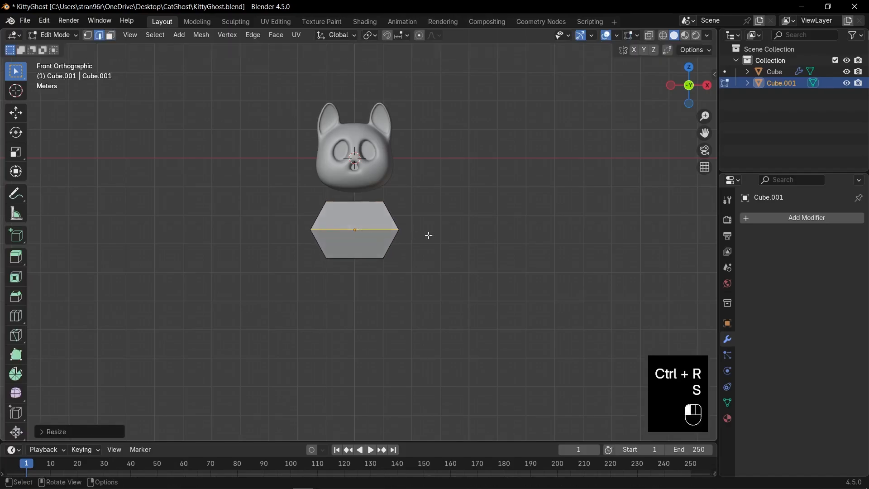
key("s")
left_click(438, 235)
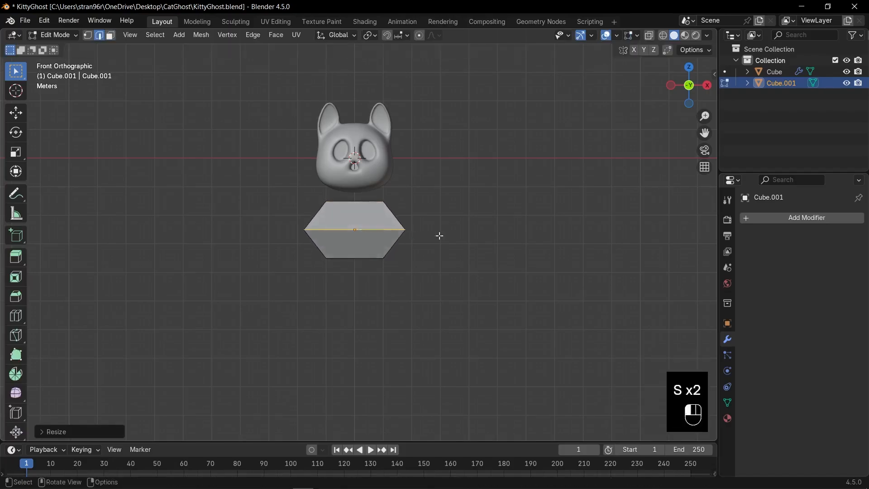
Offset the body's middle loop about 0.25 m toward -X, and shift the bottom face toward +X and down, scaled to about 0.92
key("g")
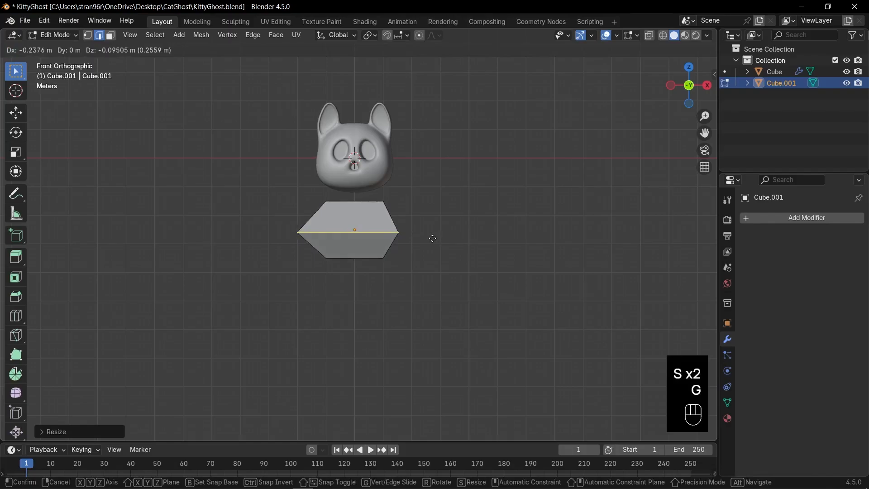
left_click(432, 238)
key("1")
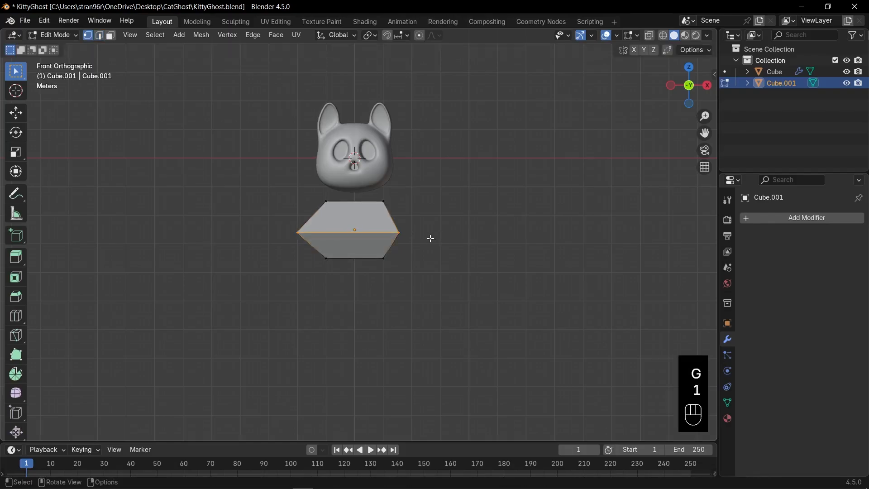
key("alt+z")
left_click_drag(314, 249, 421, 293)
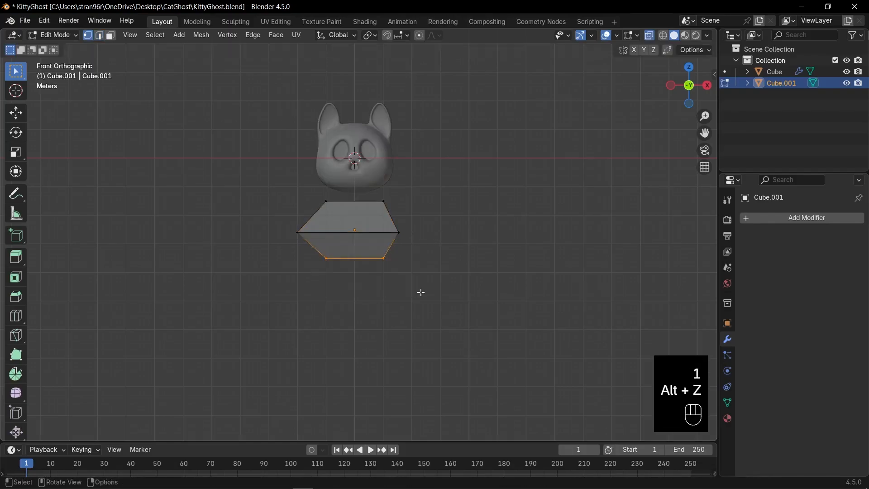
key("g")
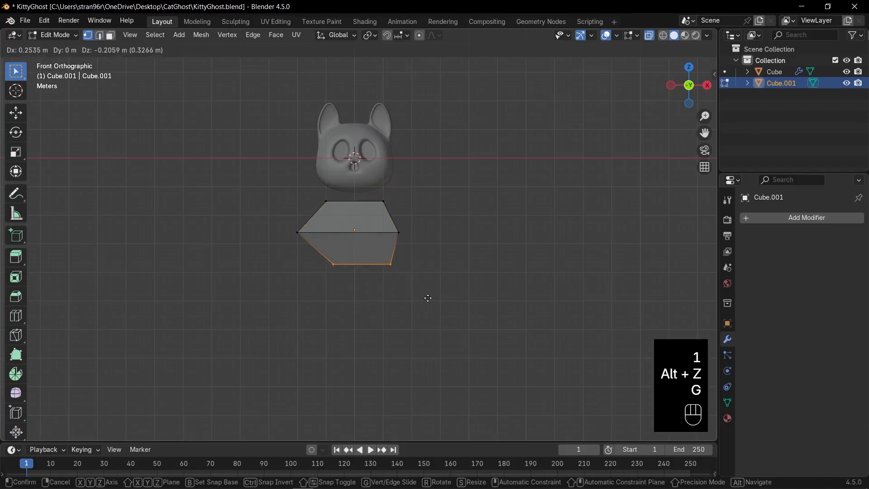
left_click(430, 298)
key("s")
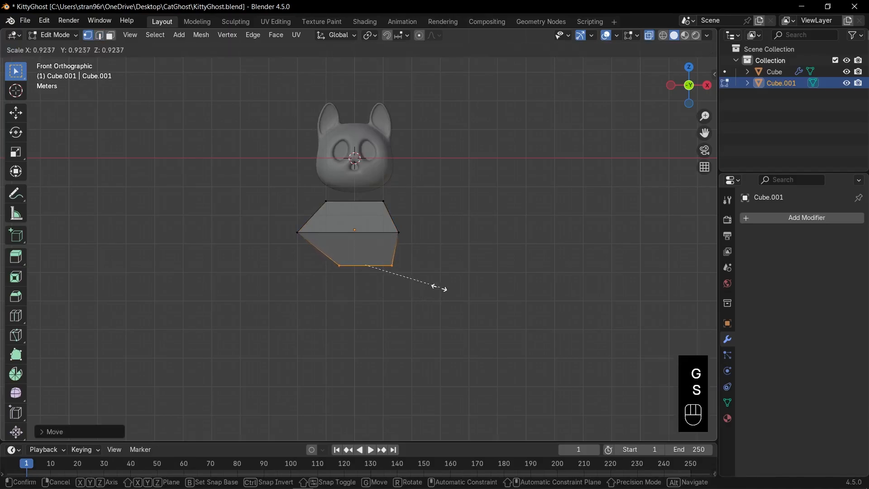
left_click(440, 288)
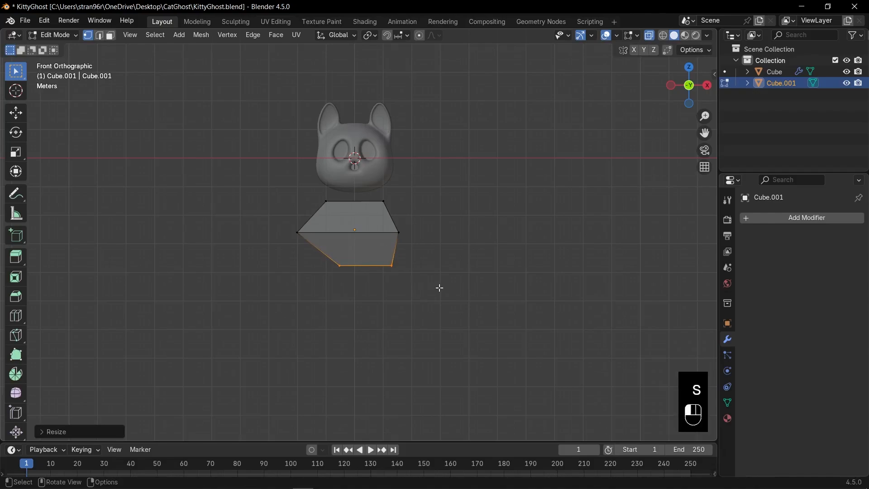
Extrude the bottom face down about 0.9 m, shift it toward -X, tilt it and scale it to about 0.78
key("e")
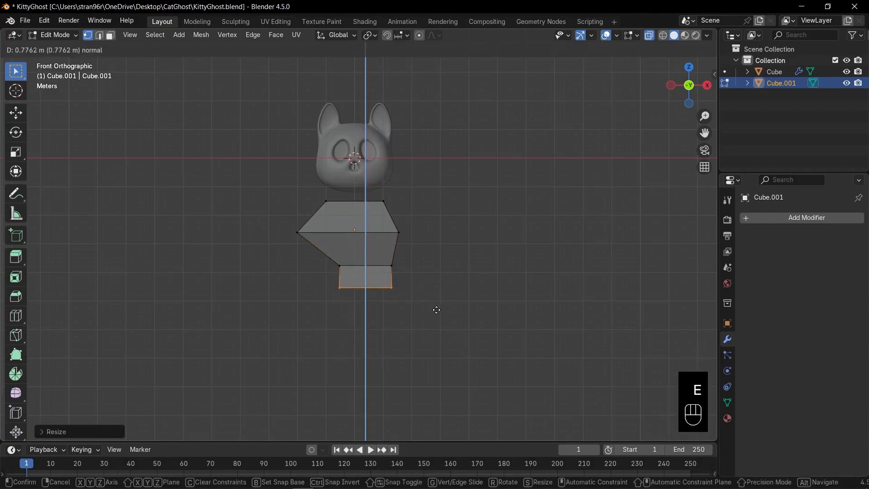
left_click(432, 313)
key("g")
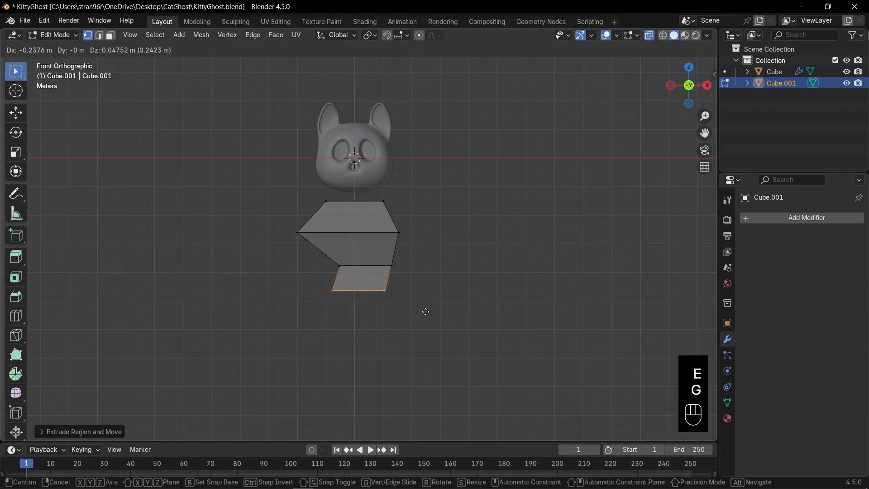
left_click(425, 312)
key("r")
left_click(432, 315)
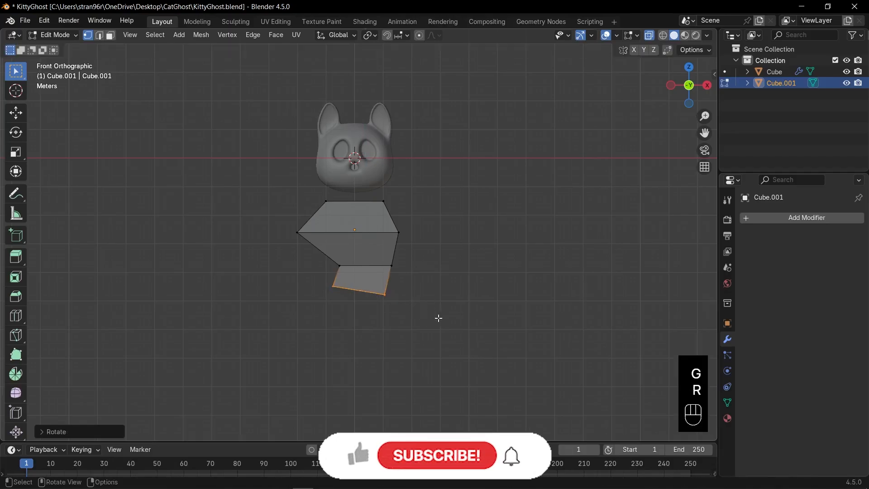
key("s")
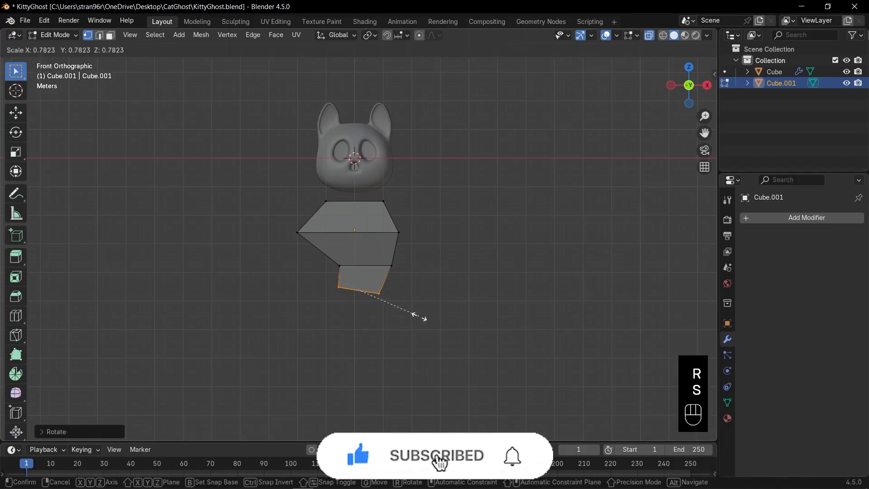
left_click(419, 316)
key("r")
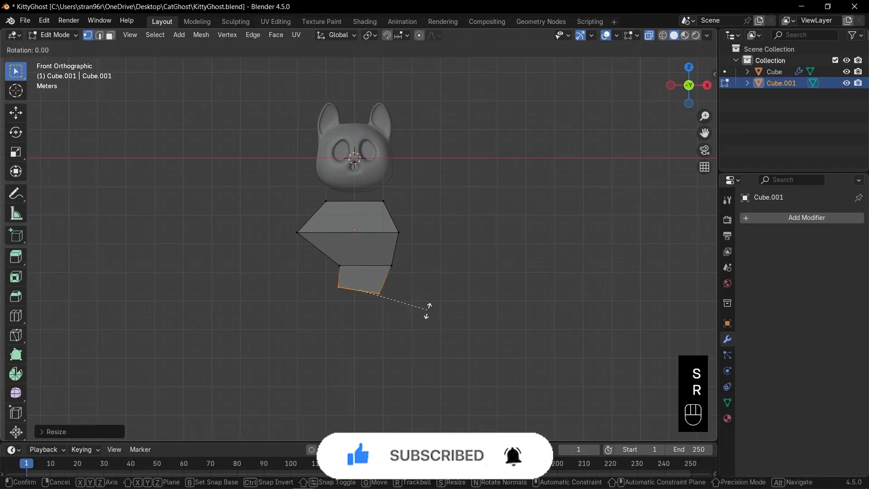
left_click(426, 315)
Extrude the tilted end face about 0.8 m, swing it toward -X and up, rotate it and scale it to about 0.56
key("e")
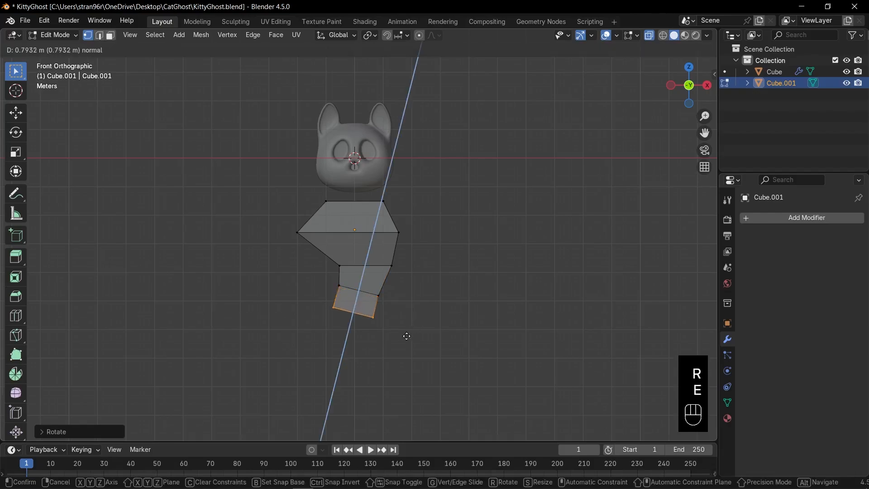
left_click(406, 336)
key("g")
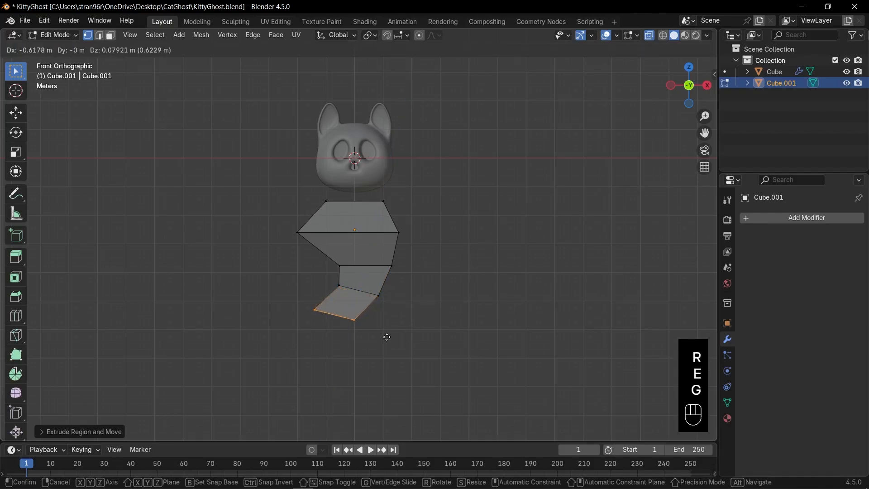
left_click(378, 332)
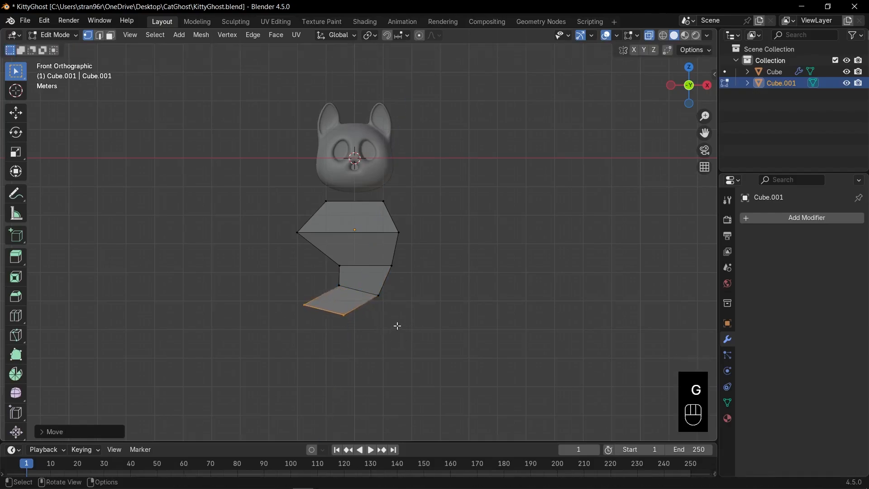
key("r")
left_click(381, 344)
key("s")
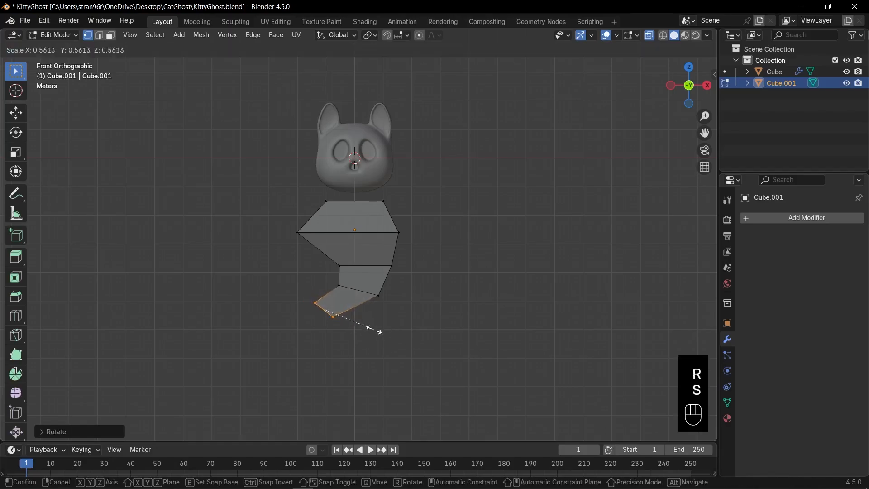
left_click(374, 330)
key("g")
left_click(371, 324)
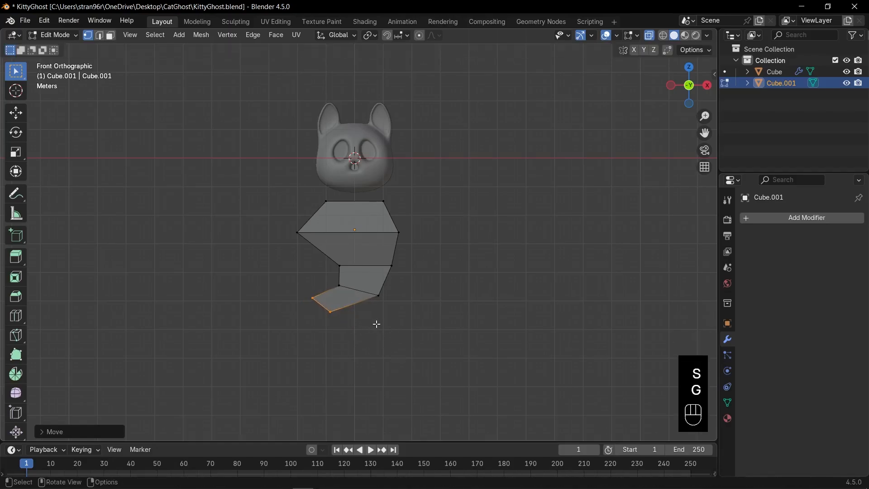
Extrude another narrower tail segment downward, rotate its end face level, shrink it and nudge it slightly toward +X
key("e")
left_click(360, 340)
key("r")
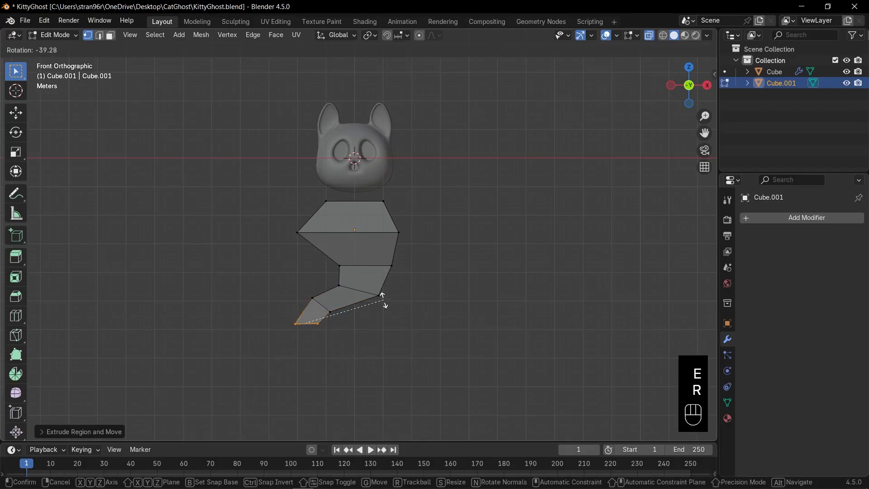
left_click(375, 308)
key("s")
left_click(367, 319)
key("g")
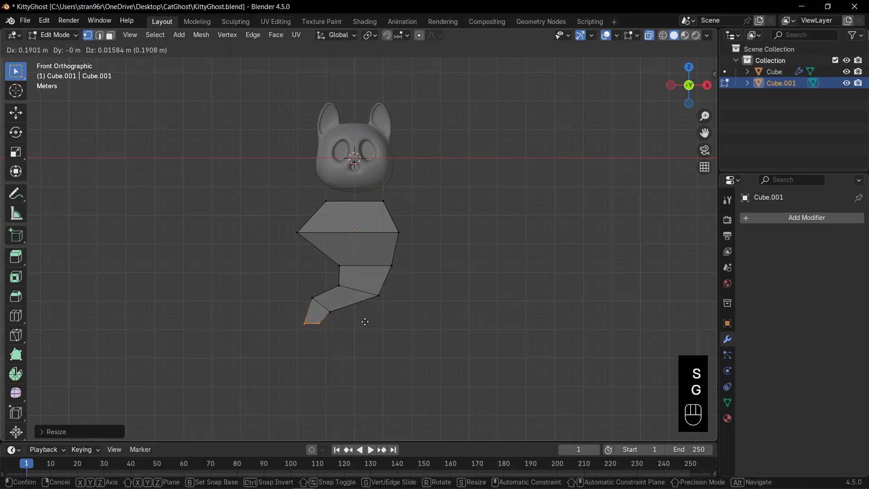
left_click(365, 321)
Extrude the last tail segment down toward +X, angle its end face and scale it to about 0.65 to form the tip
key("e")
left_click(380, 349)
key("g")
left_click(395, 353)
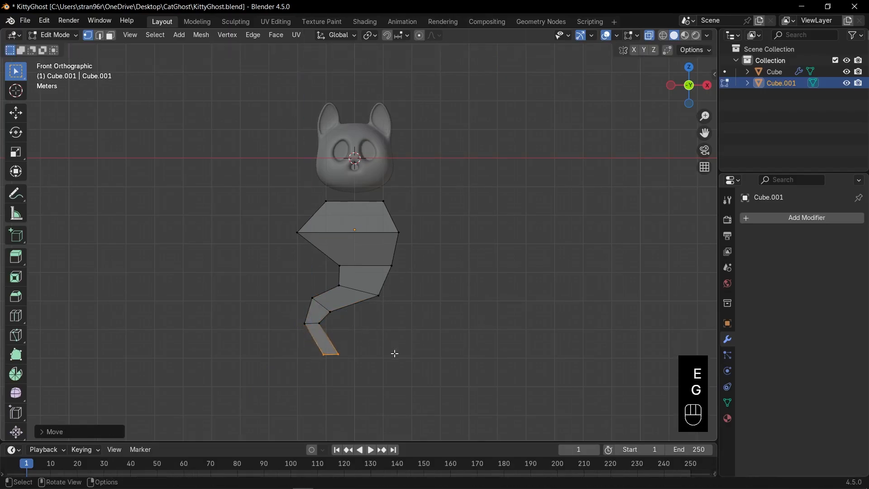
key("r")
left_click(369, 300)
key("s")
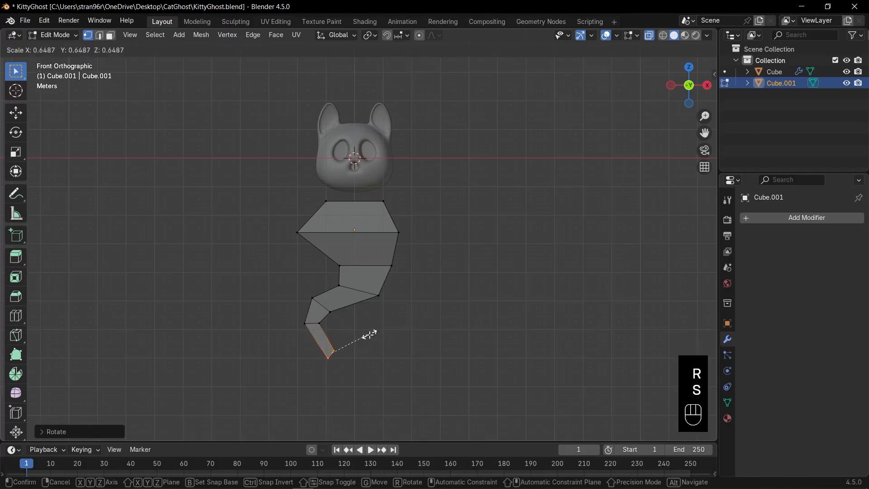
left_click(370, 334)
Enlarge the loop above the tail bend, the loop above that and the widest body loop to fill out the torso
left_click(421, 310)
key("s")
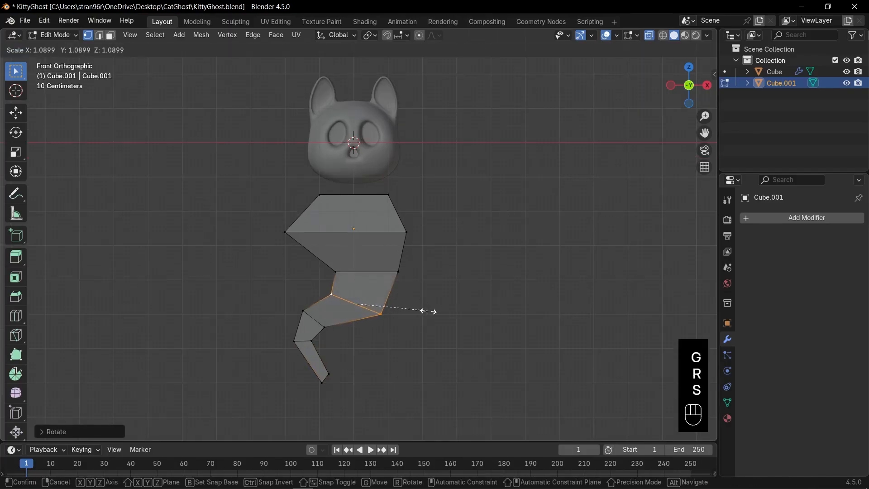
left_click(431, 311)
left_click(392, 273, "alt")
key("s")
left_click(422, 287)
left_click(403, 233, "alt")
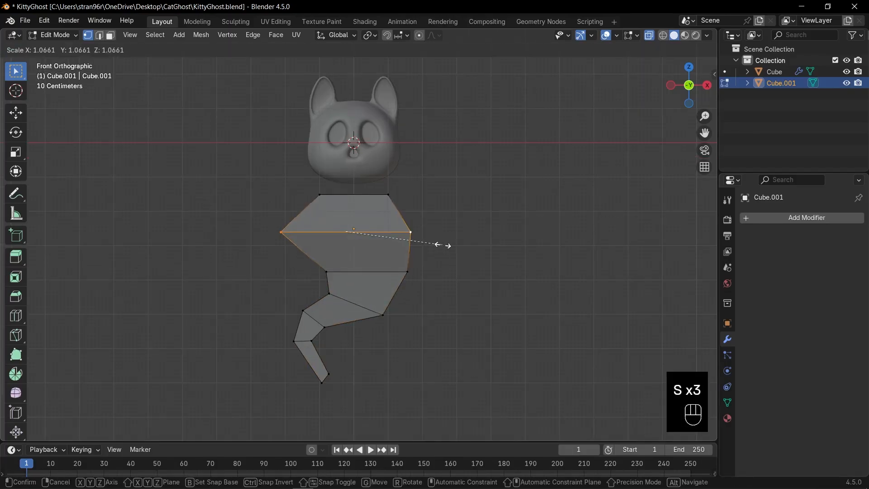
left_click(452, 245)
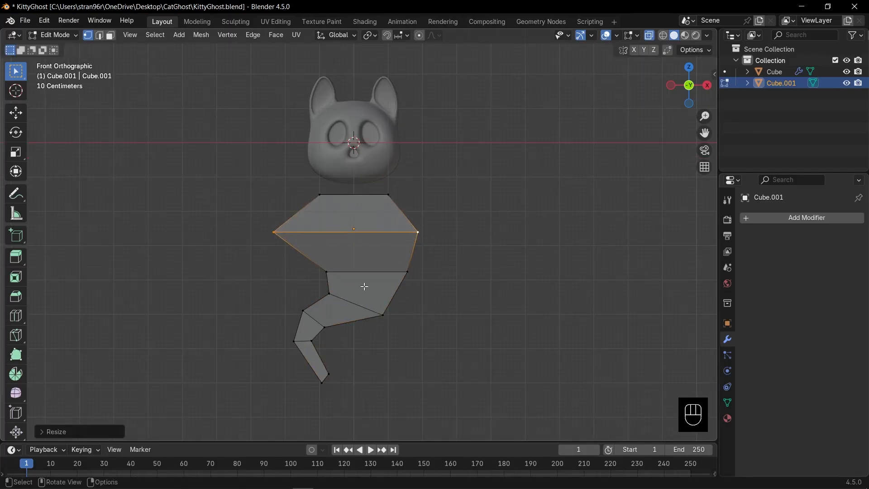
Reposition the three loops around the tail bend to smooth the curve, moving the two lower loops slightly up
left_click(354, 301, "alt")
key("g")
left_click(322, 326)
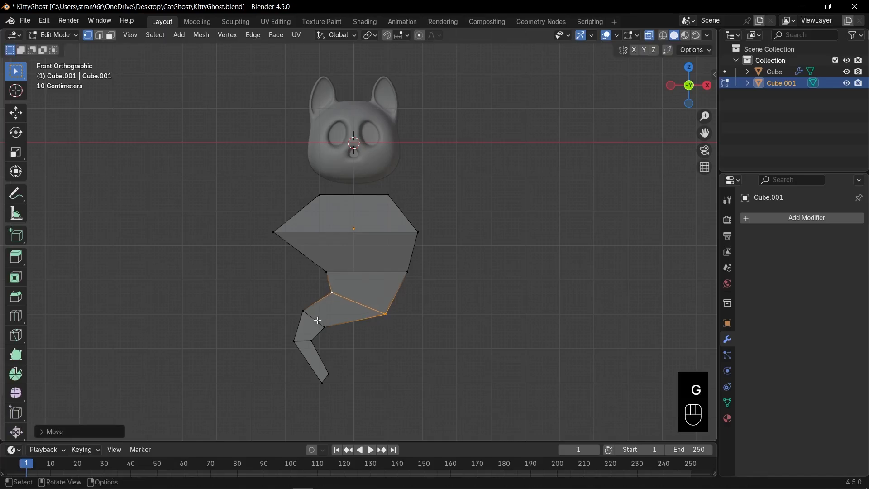
left_click(317, 320, "alt")
key("g")
left_click(317, 315)
left_click(303, 339, "alt")
key("g")
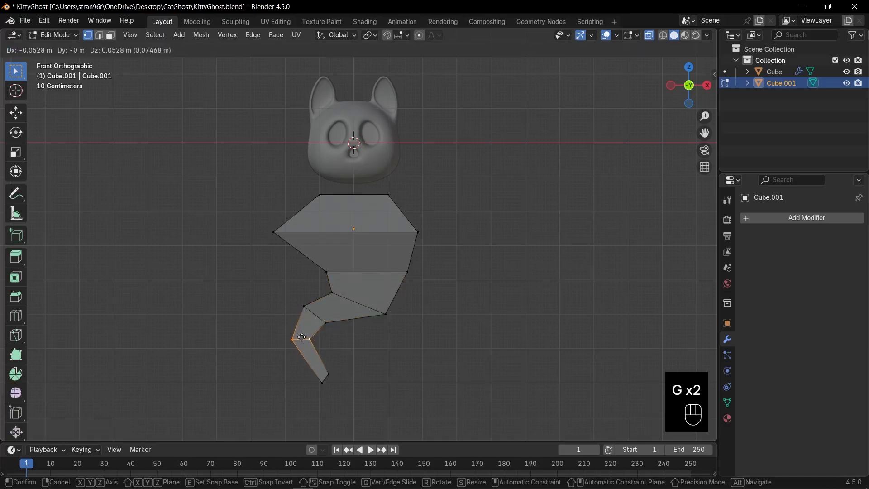
left_click(301, 337)
Move the tail tip's end loop slightly up toward +X, and rotate and resize it
key("alt+z")
left_click(329, 379, "alt")
key("alt+z")
key("g")
left_click(335, 373)
key("r")
left_click(362, 389)
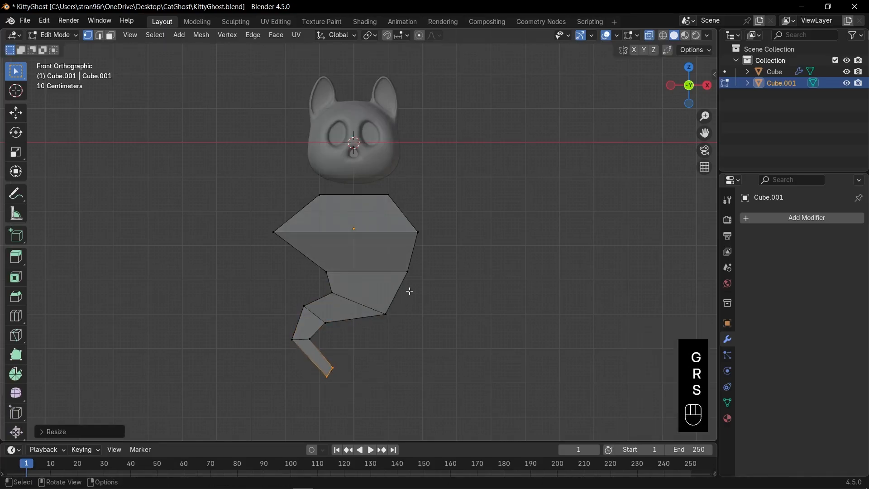
Return to Object Mode, add a level 2 Subdivision modifier to the body and shade it smooth
scroll(409, 290, "down", 2)
key("Tab")
key("alt+z")
key("ctrl+2")
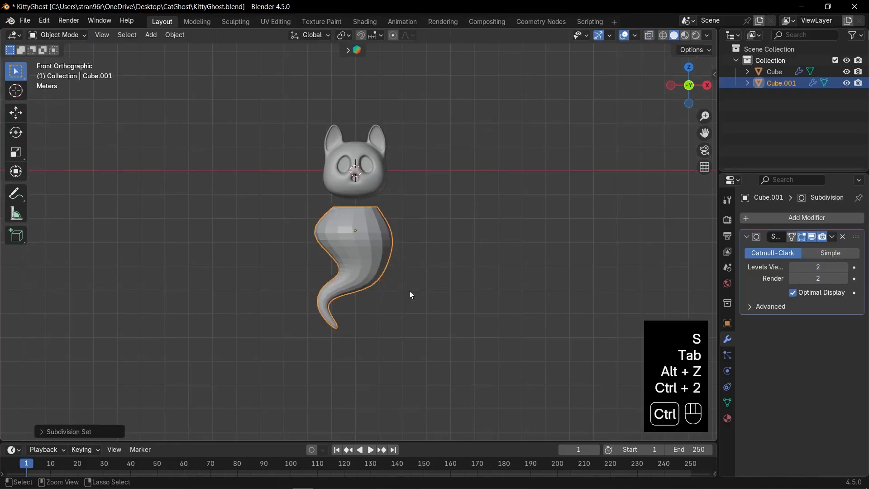
right_click(369, 232)
left_click(367, 231)
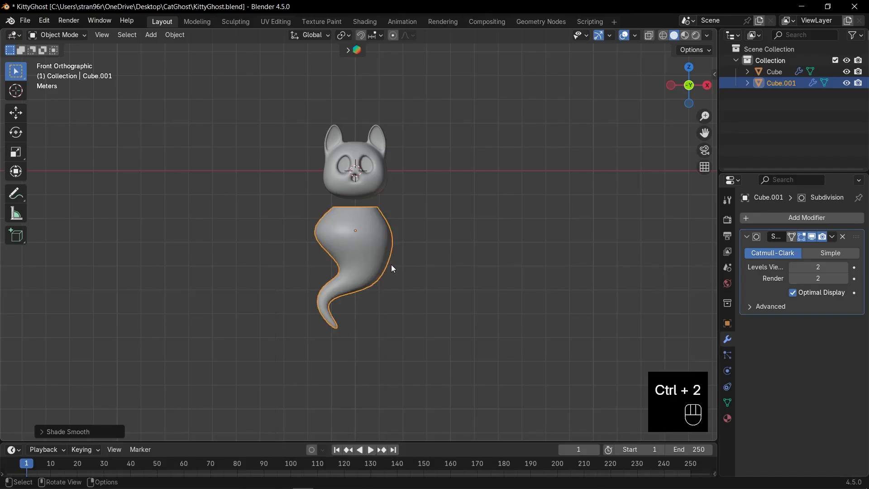
Scale the whole ghost body down to about two-thirds of its size so it suits the head
scroll(391, 265, "up", 2)
middle_click_drag(382, 300, 381, 268, "shift")
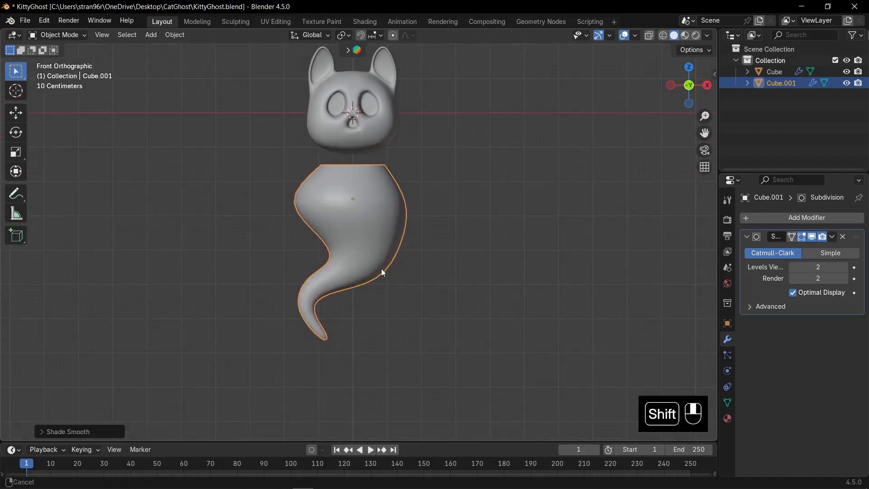
scroll(360, 306, "up", 2)
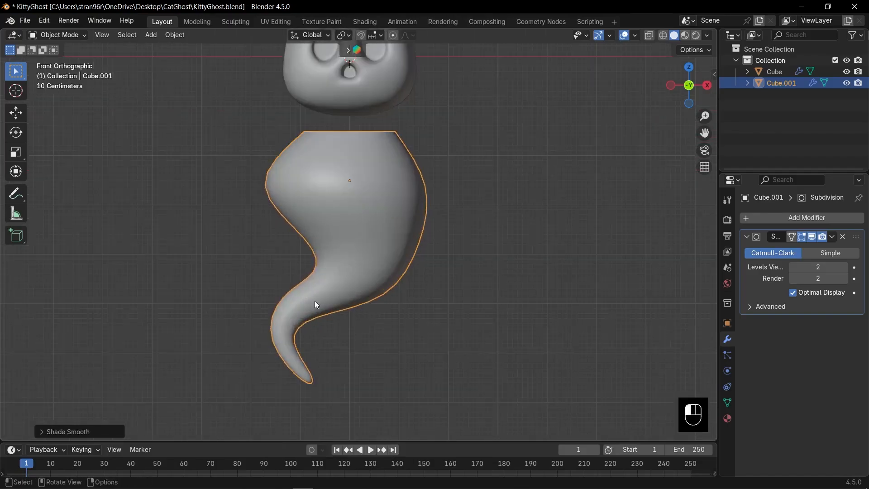
scroll(343, 342, "down", 2)
middle_click_drag(371, 303, 374, 313, "shift")
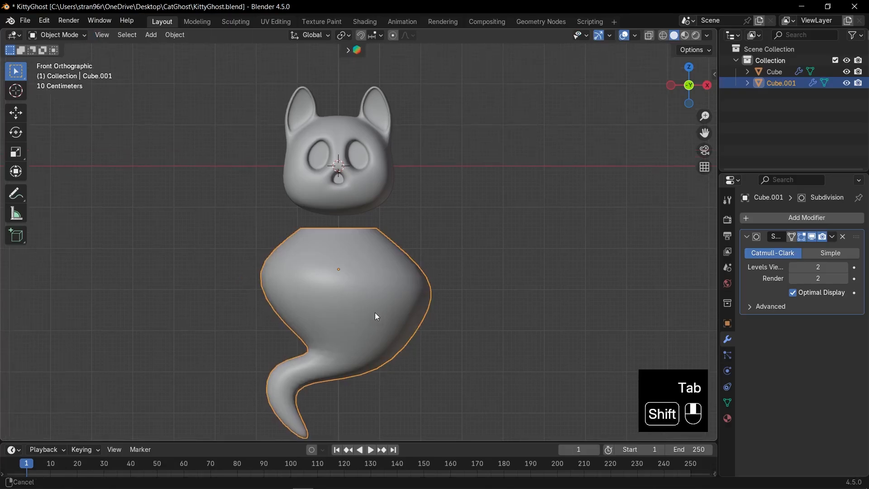
key("s")
left_click(422, 315)
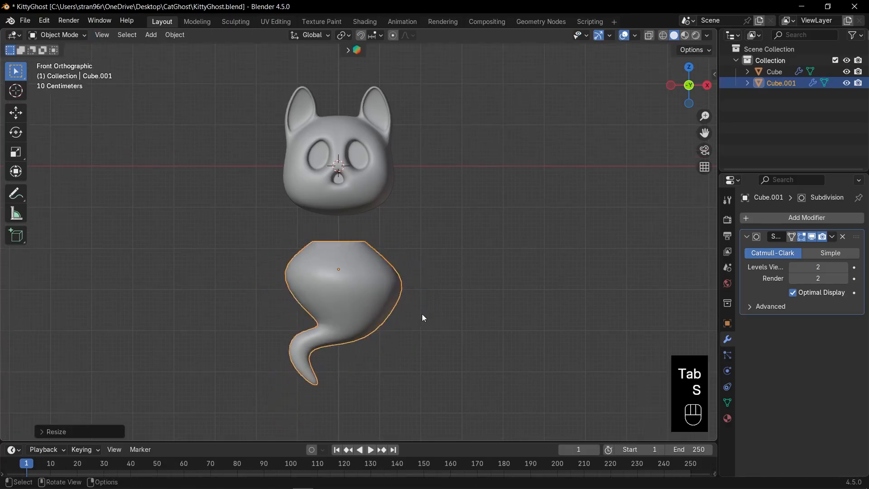
Move the body up along Z by about 0.8 m until it meets the underside of the head, and deselect it
key("g")
key("z")
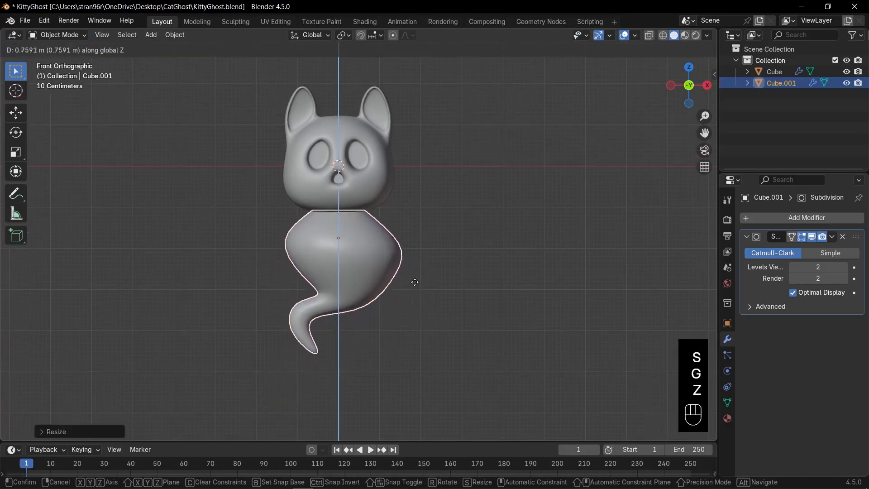
left_click(414, 281)
left_click(414, 282)
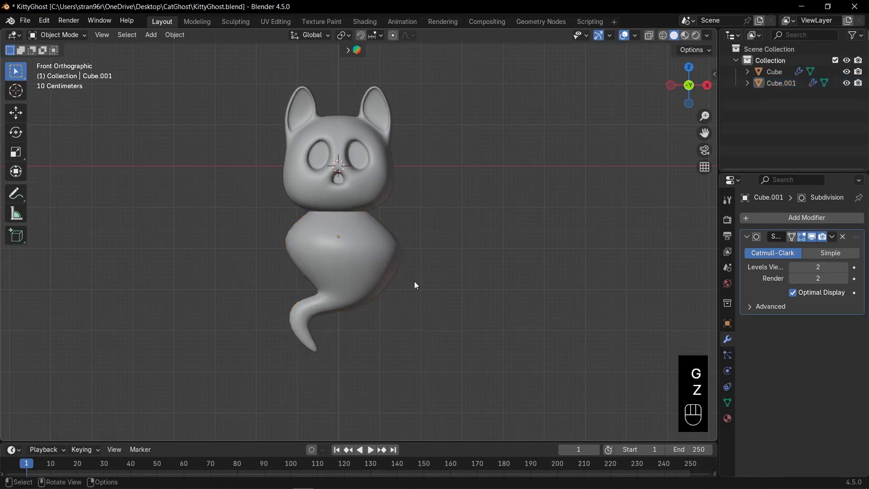
key("ctrl")
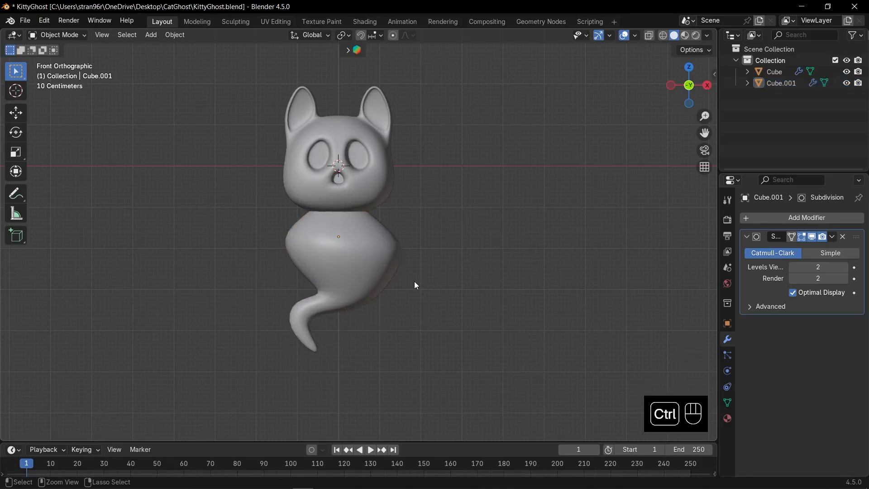
Save the file and add a new cube mesh at the origin
key("ctrl+s")
middle_click_drag(416, 284, 397, 269, "ctrl")
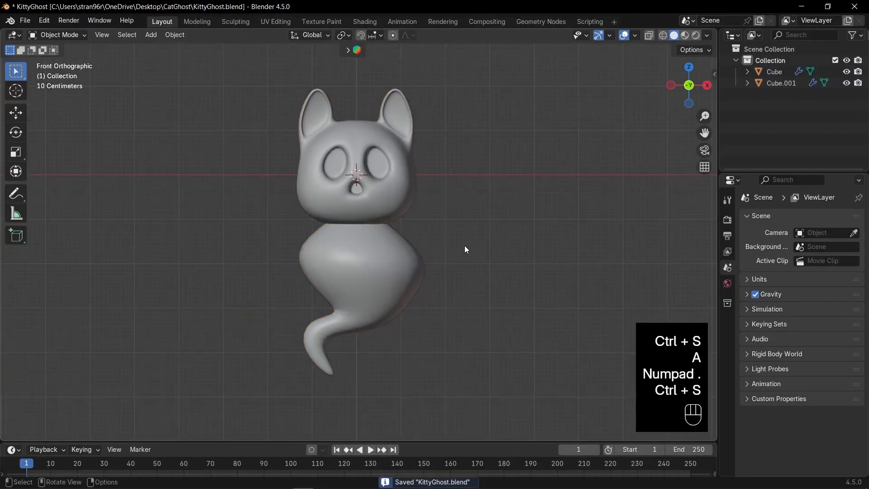
key("shift+a")
mouse_move(457, 247)
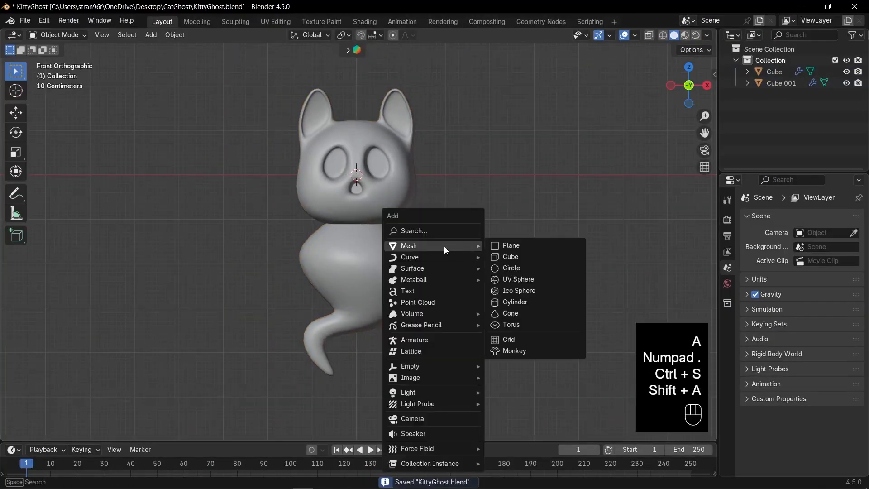
left_click(516, 258)
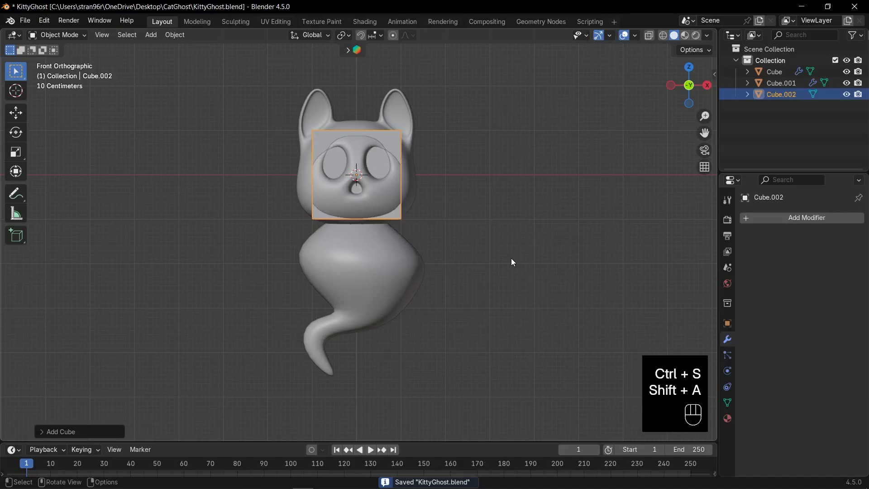
Move the new cube out to the ghost's +X side, beside the neck, and scale it down to about three quarters
middle_click_drag(507, 256, 462, 244, "shift")
key("g")
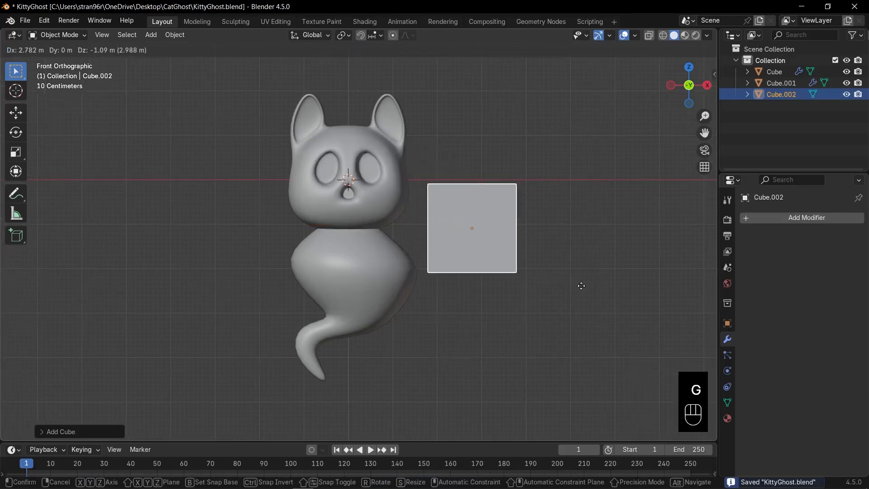
left_click(600, 285)
key("s")
left_click(568, 269)
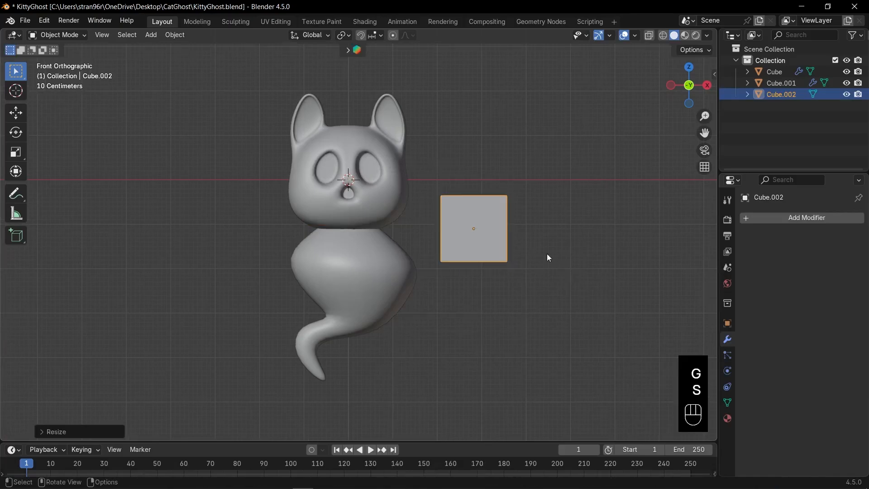
Scale the cube to about half its width in X and Y only, apply its rotation and scale, and save
middle_click_drag(546, 254, 532, 289)
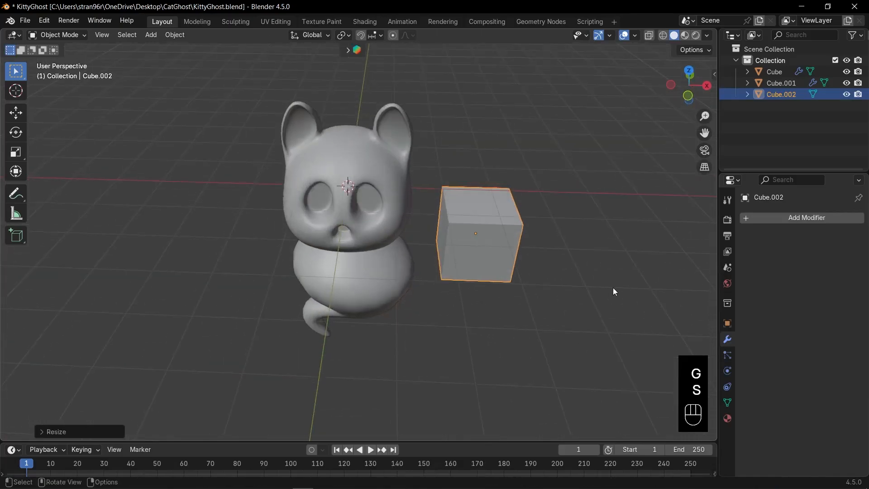
key("s")
key("shift+z")
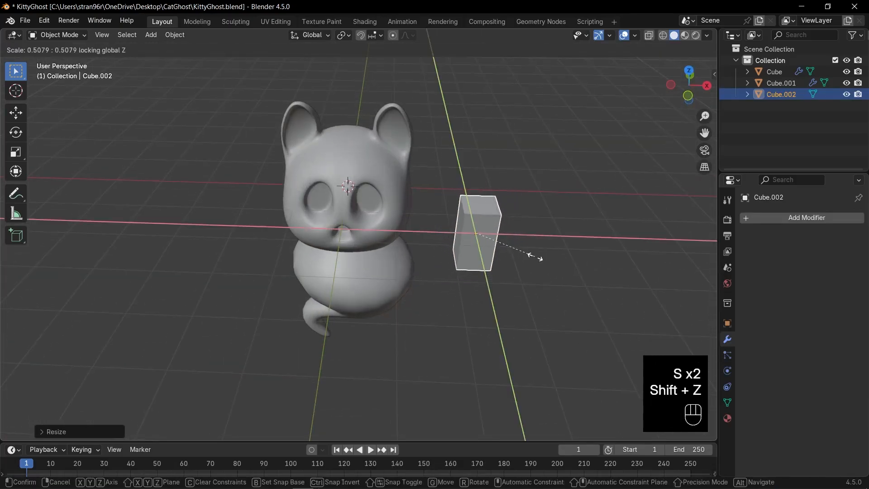
left_click(533, 257)
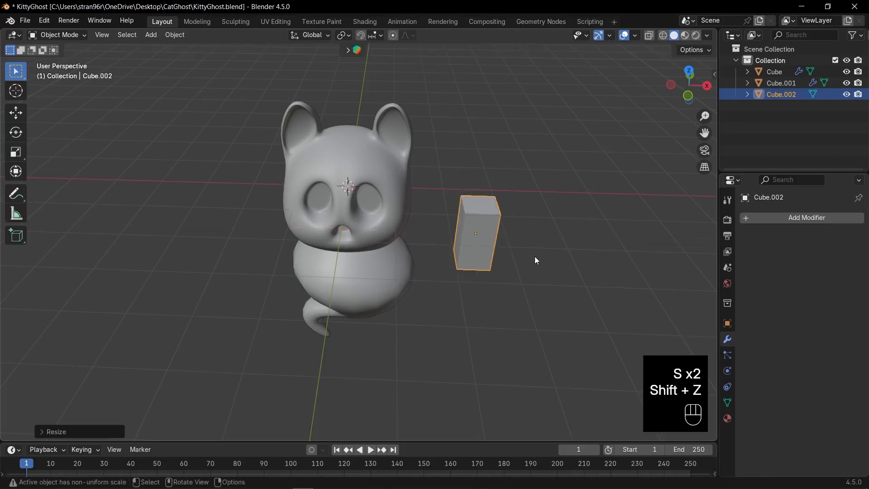
key("ctrl+a")
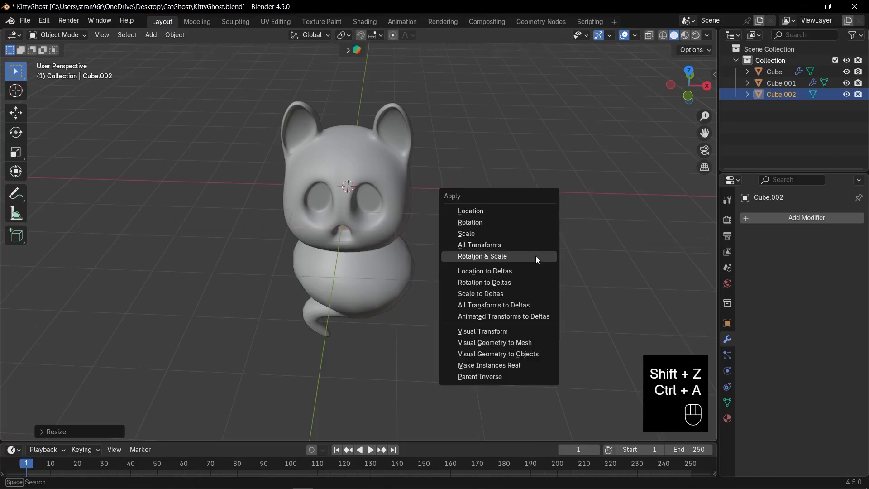
left_click(536, 256)
key("ctrl+s")
Enter Edit Mode and delete the top face of the narrow box
key("Tab")
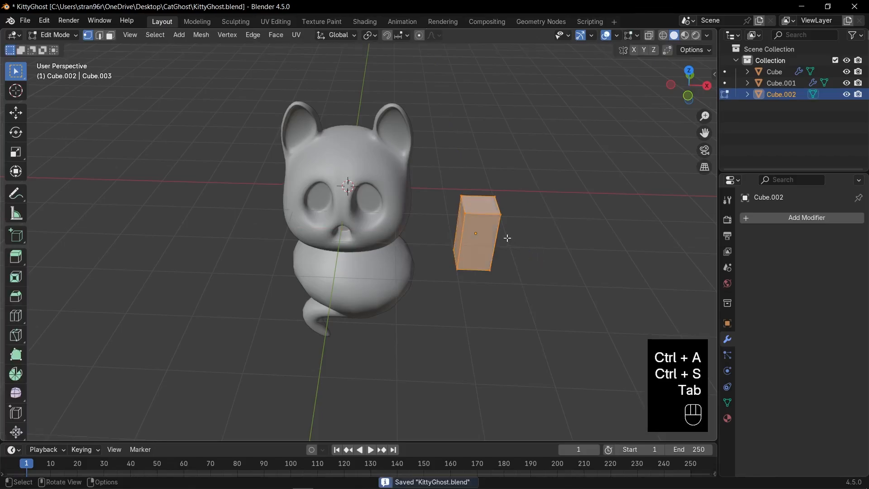
key("3")
left_click(486, 206)
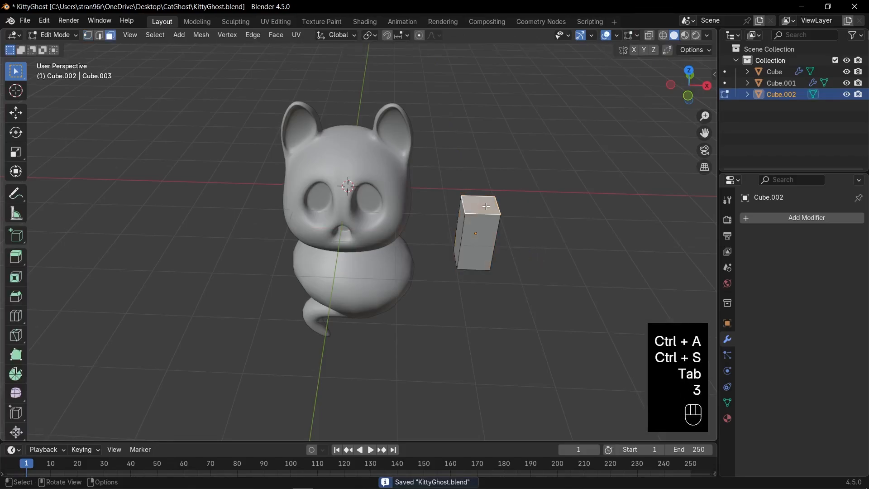
key("x")
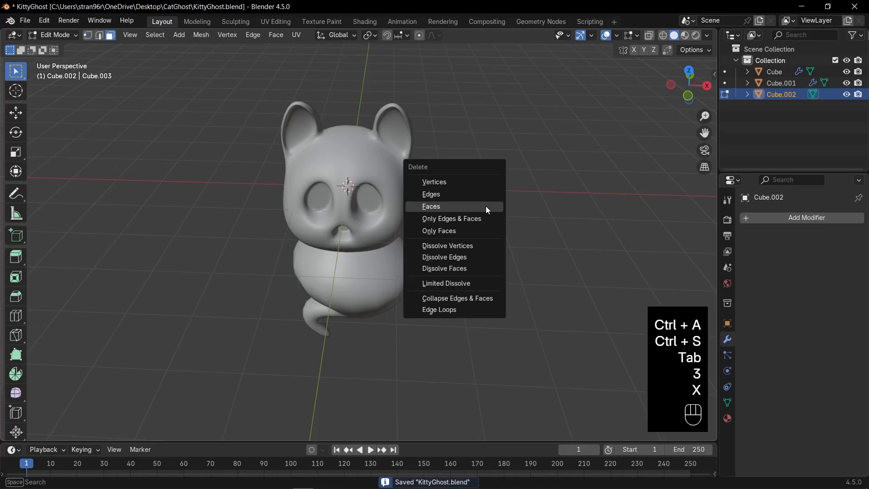
left_click(485, 206)
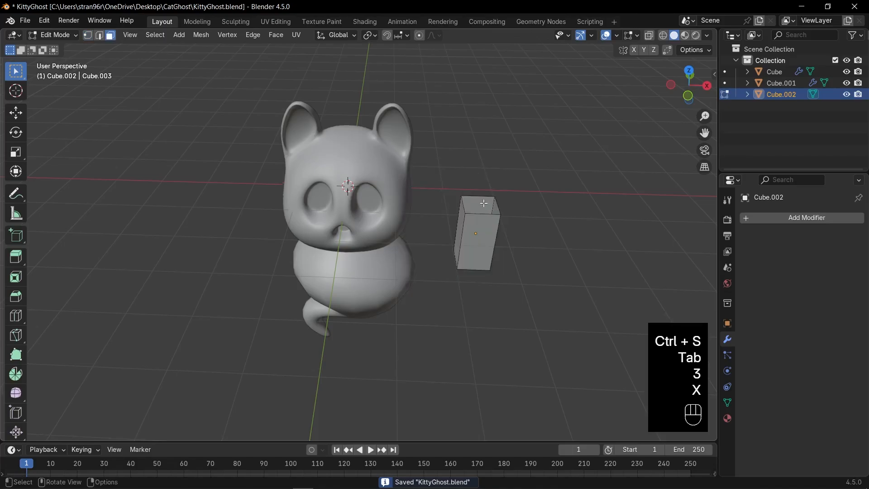
In front view, move all of the box's geometry down along Z until its origin sits near the open top
key("KP_1")
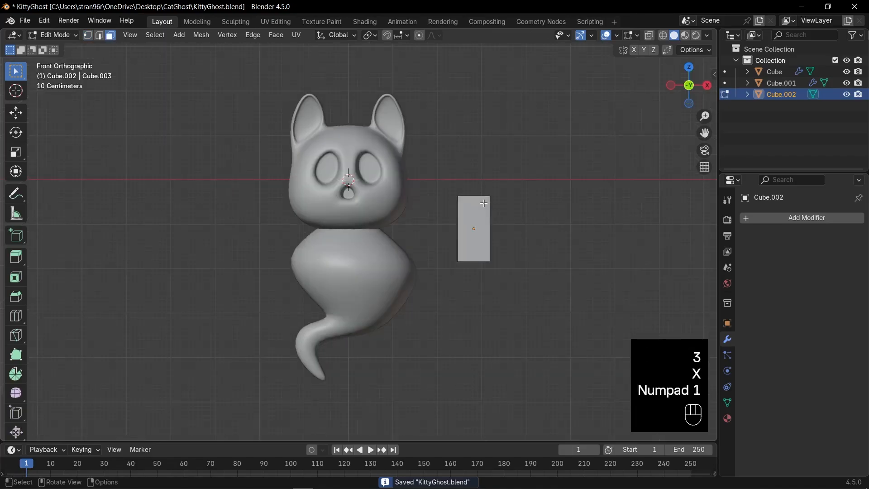
key("a")
key("g")
key("z")
left_click(496, 246)
Return to Object Mode, add a level 2 Subdivision modifier to the arm, shade it smooth and save
key("Tab")
key("ctrl+2")
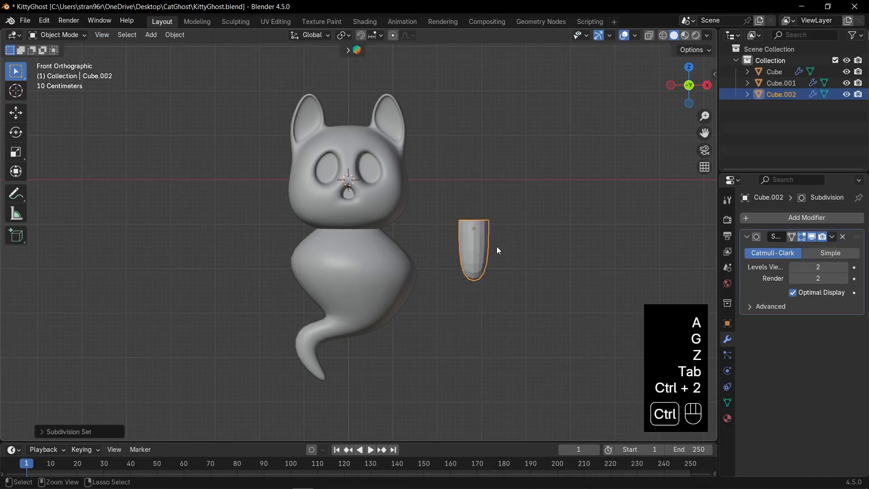
right_click(481, 237)
left_click(481, 237)
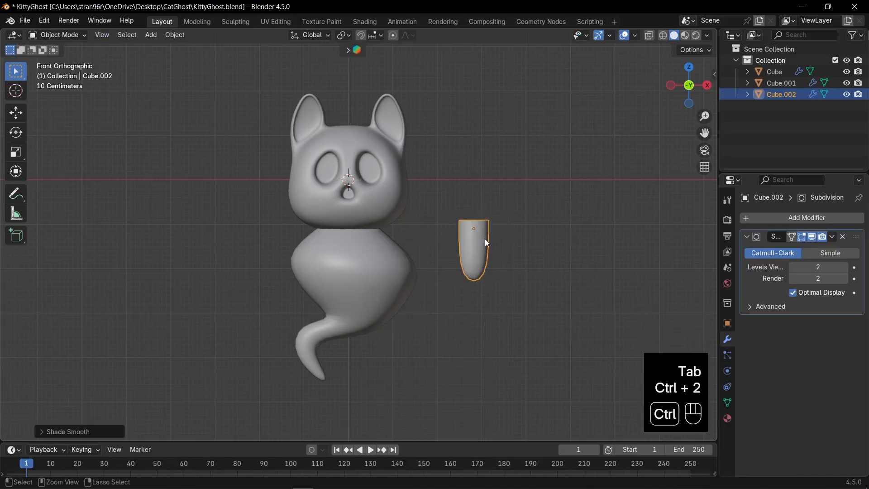
key("ctrl+s")
Scale the arm object down to about 80% of its size
scroll(488, 238, "up", 1)
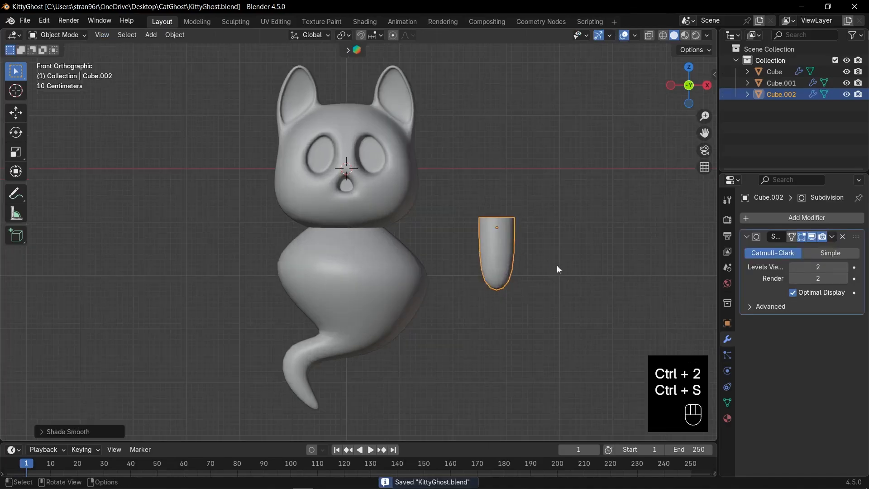
key("s")
left_click(528, 261)
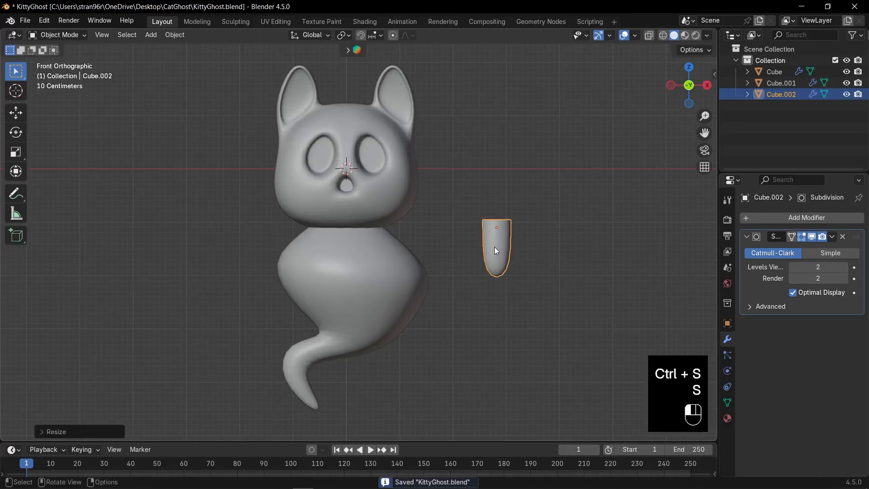
Add a horizontal loop cut slightly below the arm's middle and scale the loop up by about 1.3
key("Tab")
key("ctrl+r")
left_click(508, 252)
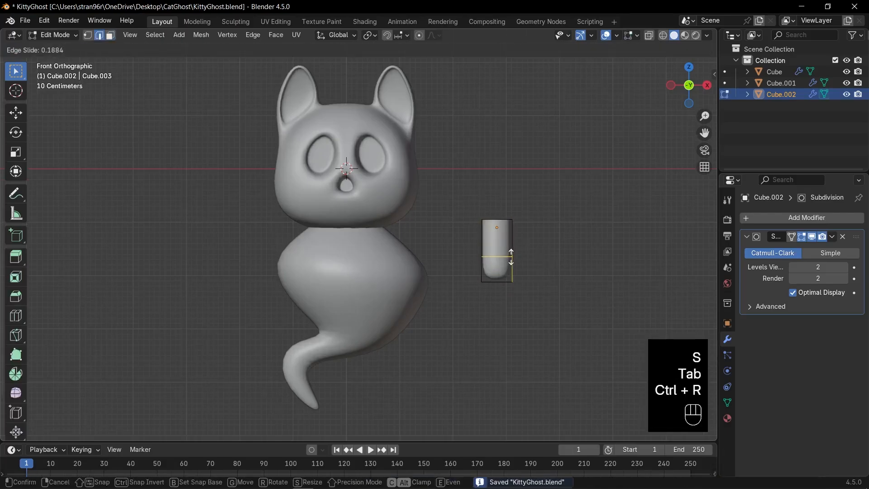
left_click(510, 256)
key("s")
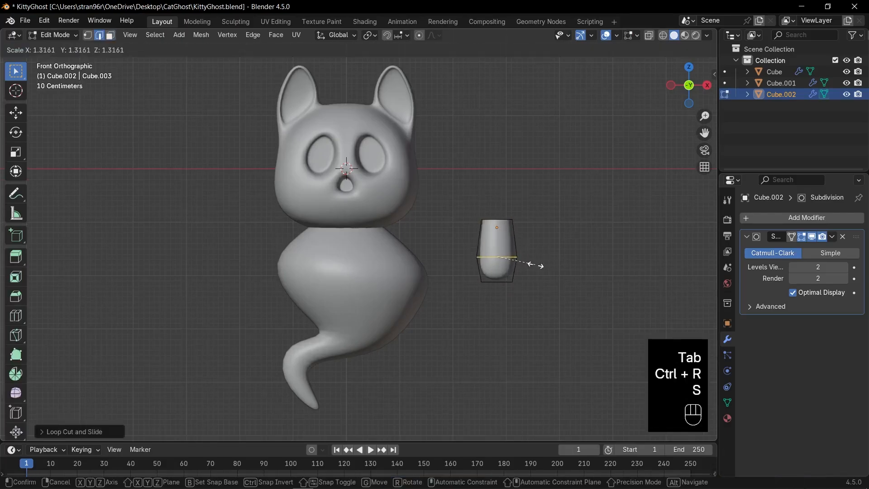
left_click(538, 265)
scroll(536, 268, "up", 2)
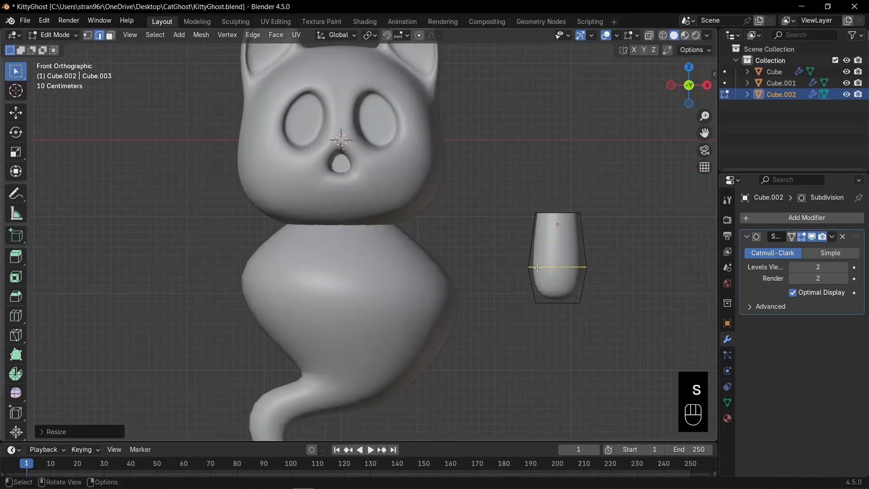
In Object Mode, move the arm into the +X side of the upper body and scale it down to about 70%
key("Tab")
key("g")
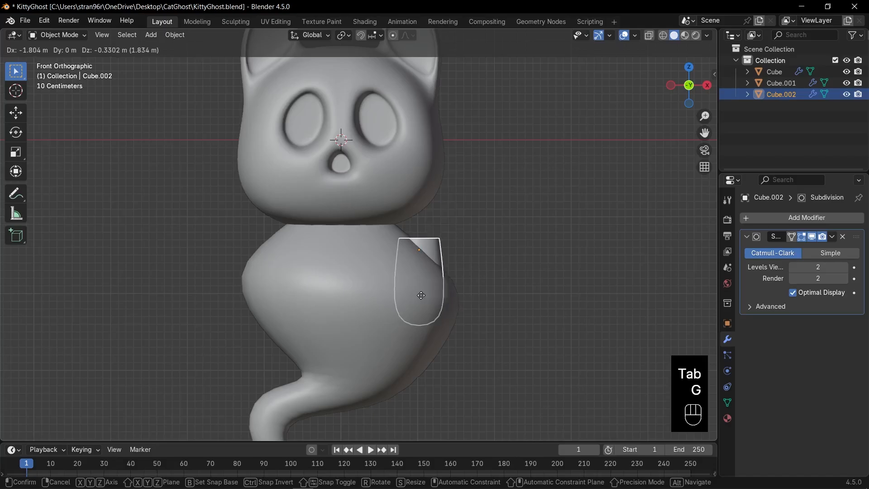
left_click(400, 304)
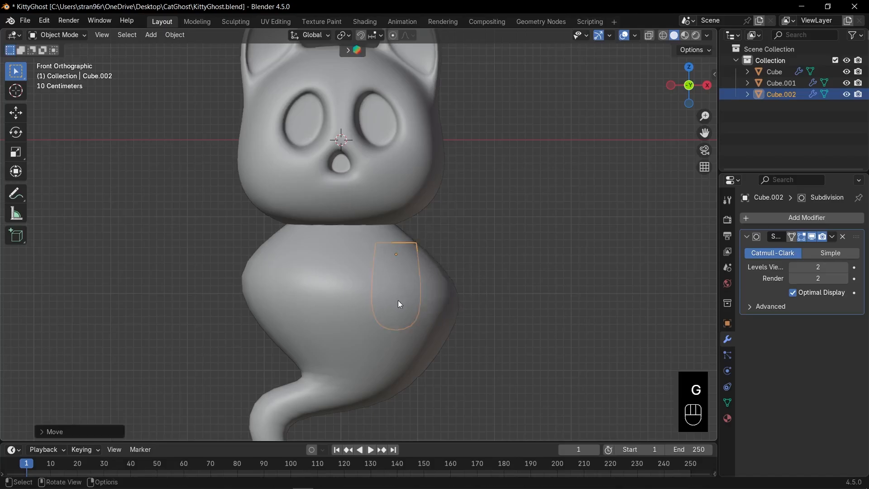
key("s")
left_click(466, 293)
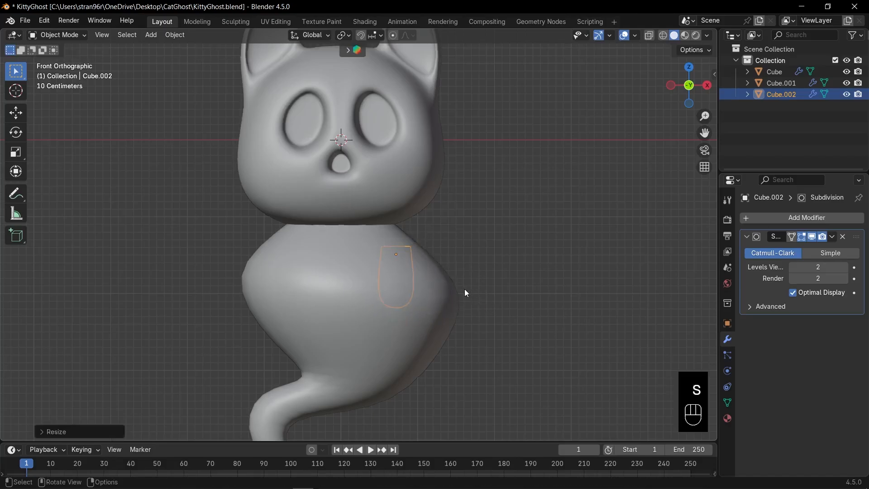
In right side view, move the arm about 1.3 m along -Y to the body's front and tilt its lower end slightly outward
key("KP_3")
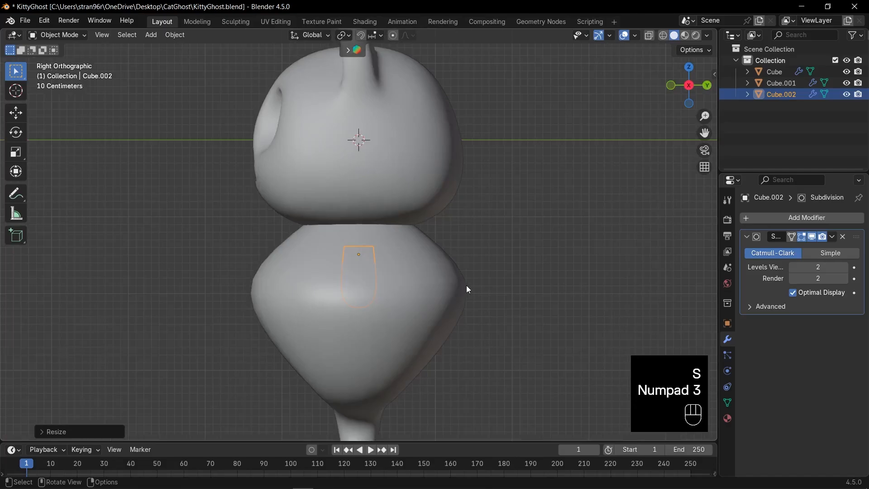
key("g")
key("y")
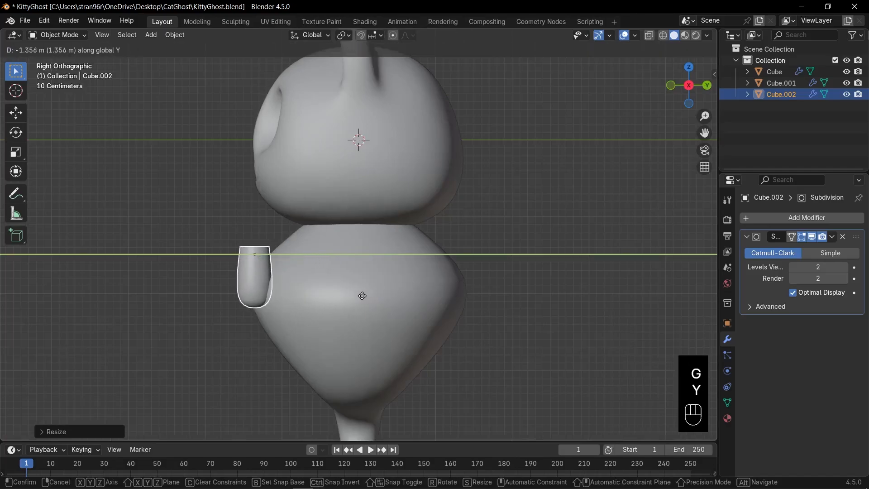
left_click(367, 299)
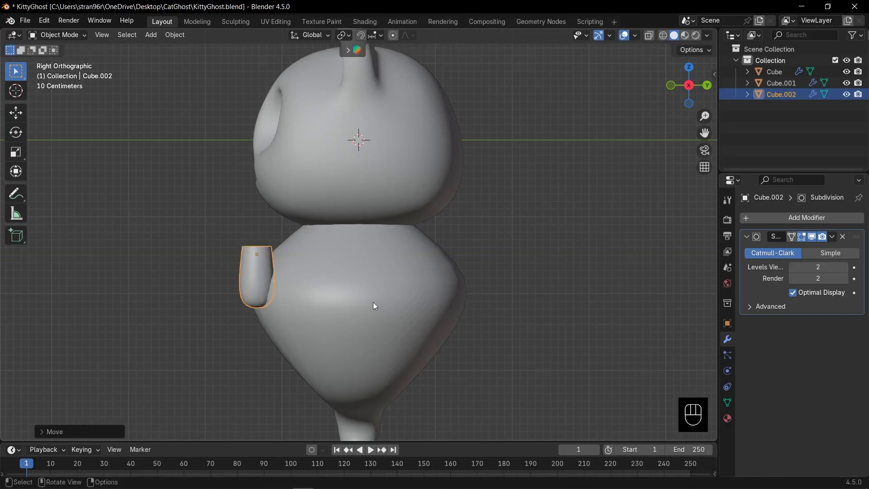
key("r")
left_click(312, 312)
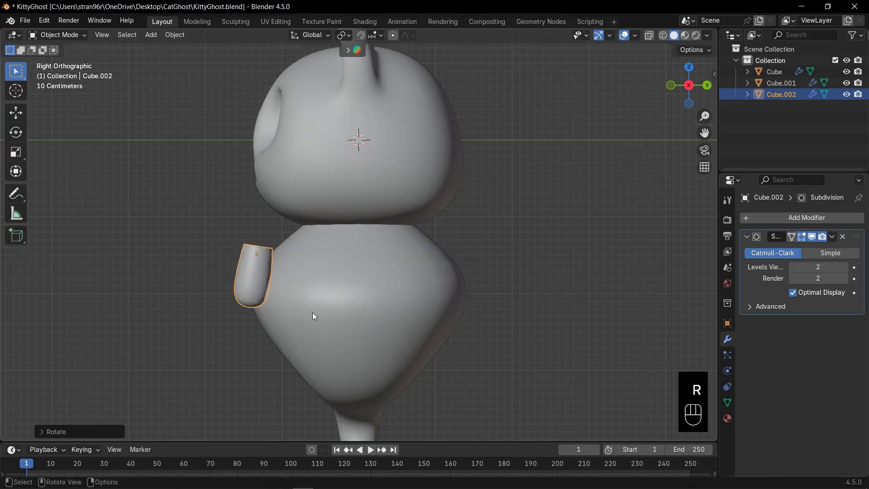
In Edit Mode with X-ray on, move the arm's open top vertices toward the body and rotate them to slope the end
scroll(312, 312, "up", 3)
middle_click_drag(262, 300, 306, 271, "shift")
scroll(306, 272, "up", 2)
key("Tab")
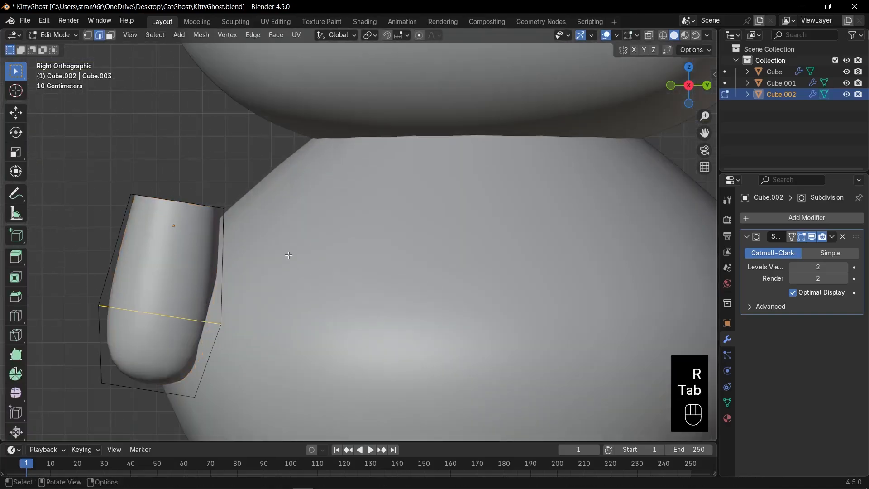
key("1")
key("alt+z")
left_click_drag(100, 173, 260, 231)
key("g")
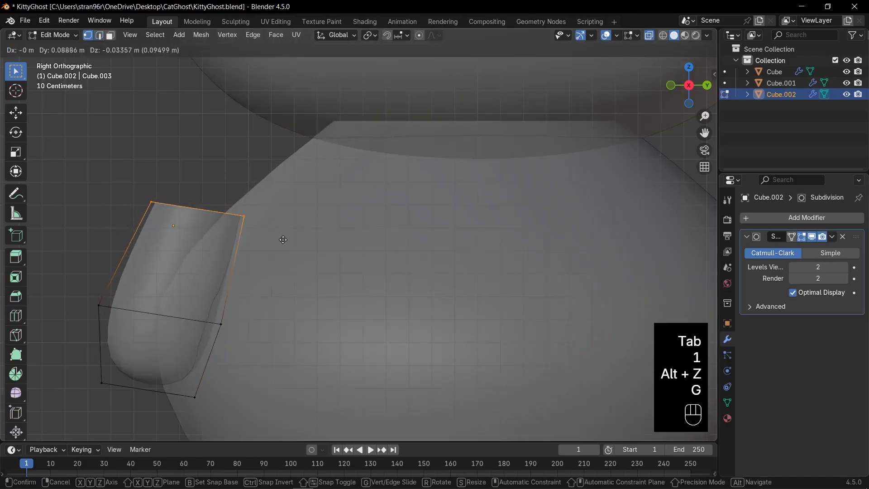
left_click(290, 243)
key("r")
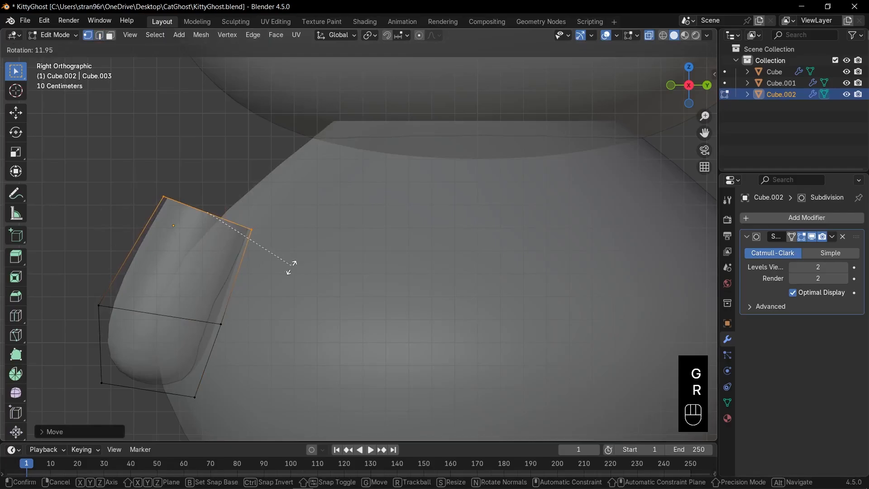
left_click(288, 271)
Scale the arm's open end down and nudge it to refine the taper toward the shoulder
key("g")
left_click(292, 276)
key("s")
left_click(285, 269)
key("g")
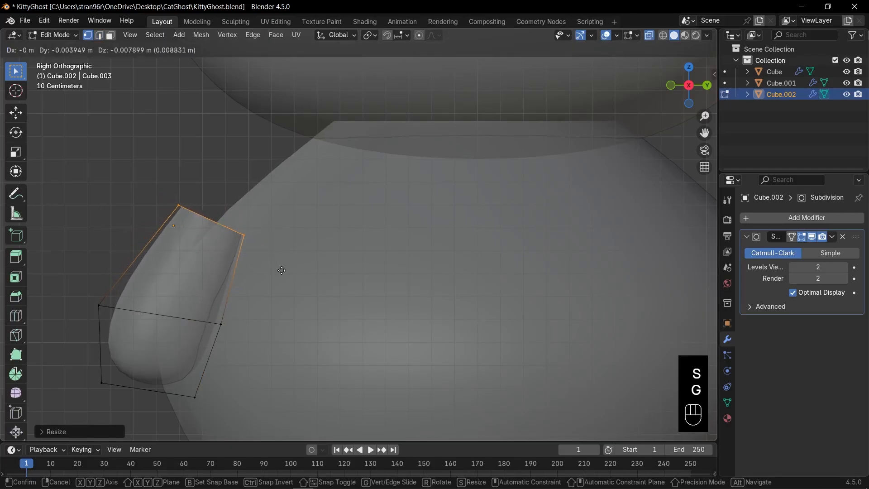
left_click(284, 271)
Move the whole arm mesh slightly along -Y, away from the body
key("a")
key("g")
key("y")
left_click(254, 270)
Extrude the arm's open edge loop about 0.25 m toward the body, then rotate and resize the new end
key("2")
left_click(212, 234, "alt")
key("e")
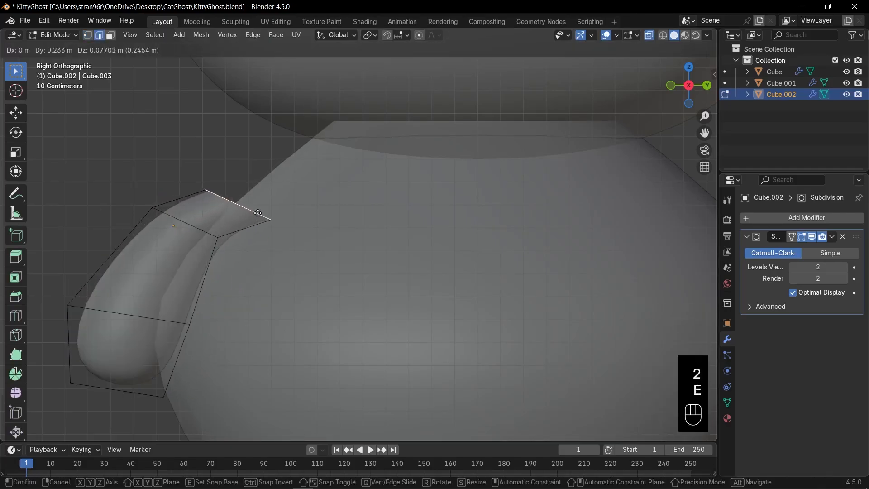
left_click(270, 210)
key("r")
left_click(319, 246)
key("s")
Reposition the whole arm mesh relative to its origin, return to Object Mode and turn X-ray off
key("a")
key("g")
left_click(254, 248)
key("Tab")
key("alt+z")
Move the arm in along +Y until its shoulder end sinks into the body, and rotate it slightly to follow the body
key("g")
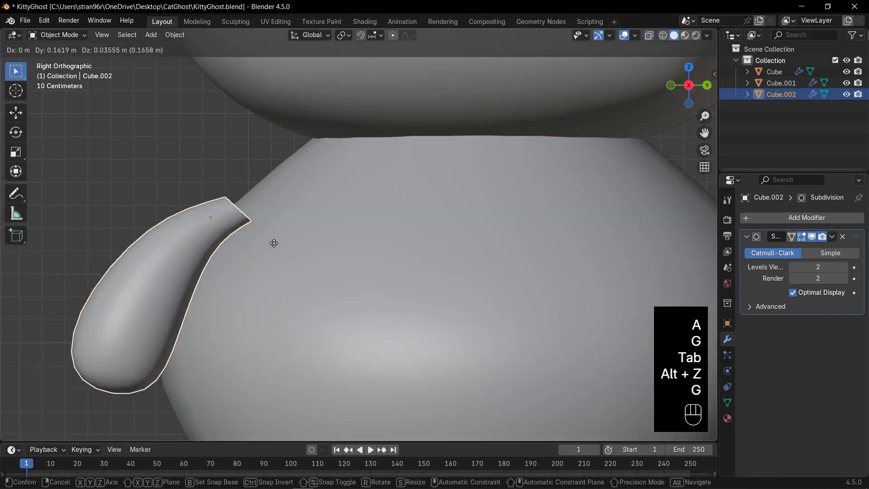
left_click(316, 256)
key("t")
key("t")
key("r")
key("r")
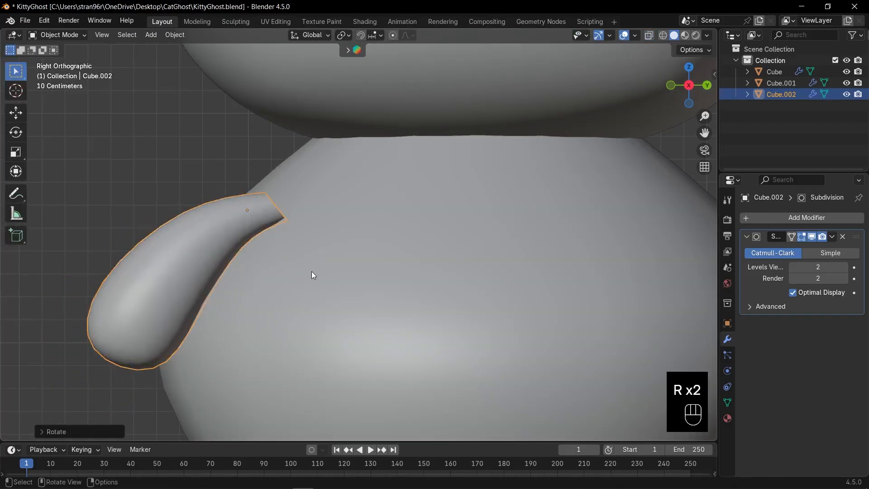
Nudge the whole arm slightly further along +Y into the body
left_click(312, 270)
key("g")
left_click(325, 273)
Rotate the arm's shoulder-end edge loop and move it deeper into the body, then return to Object Mode
key("Tab")
key("2")
left_click(287, 205, "alt")
key("r")
left_click(306, 267)
key("g")
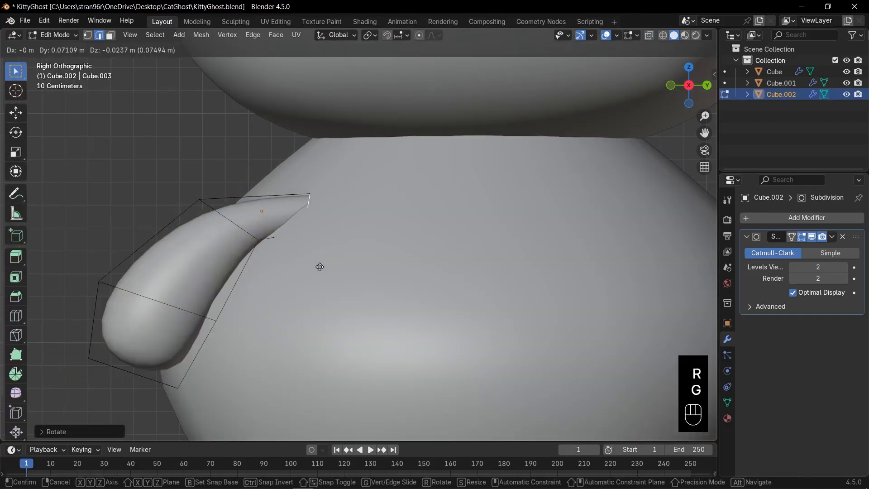
left_click(319, 266)
key("g")
left_click(327, 268)
key("Tab")
Rotate the arm slightly in the front view and duplicate it along X to the opposite side of the body
scroll(273, 246, "down", 4)
key("KP_1")
key("r")
left_click(421, 301)
key("shift+d")
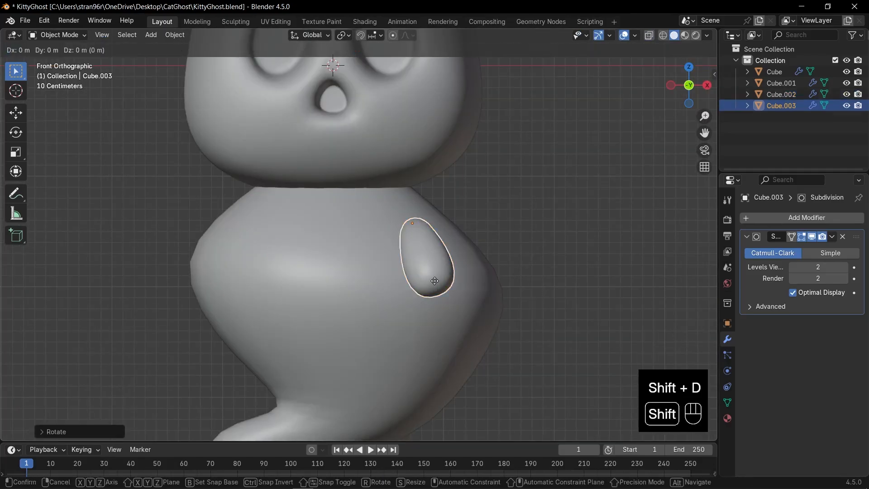
key("x")
left_click(293, 305)
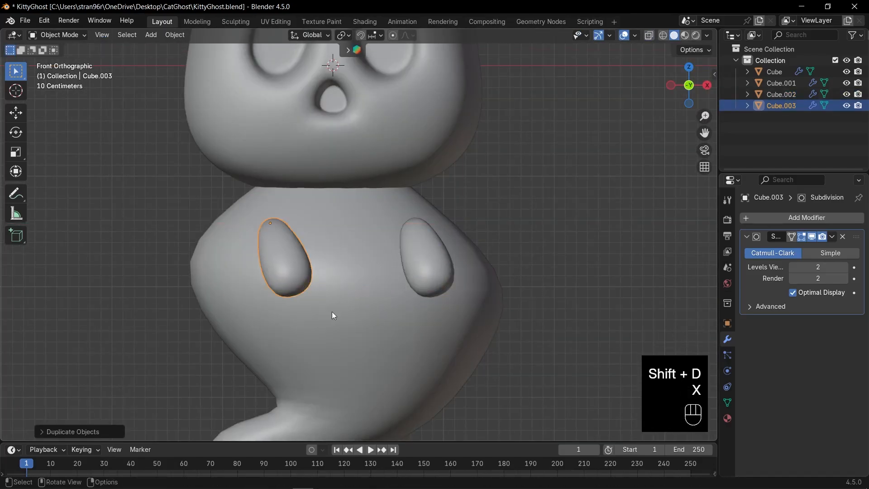
Check both arms from an angle, save the file and clear the selection
scroll(336, 311, "down", 2)
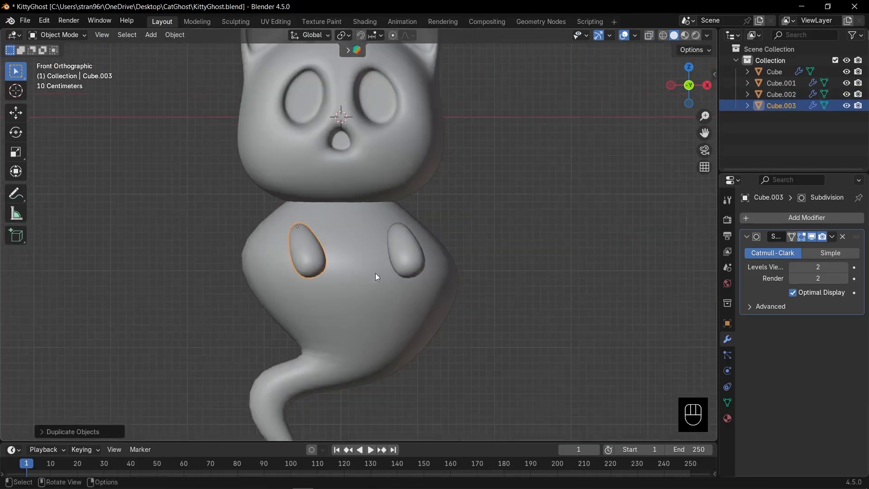
middle_click_drag(314, 288, 380, 305)
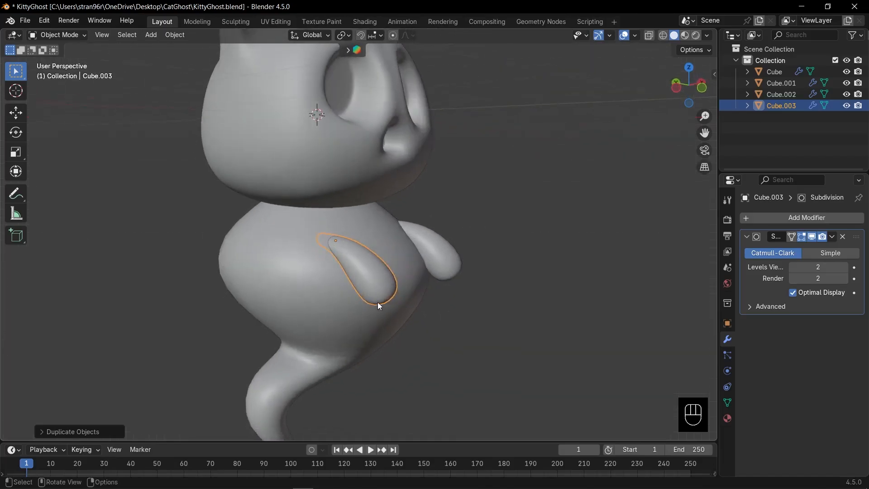
key("KP_1")
key("ctrl+s")
scroll(378, 302, "down", 4)
left_click_drag(394, 273, 368, 297, "shift")
left_click(402, 267)
scroll(380, 285, "up", 4)
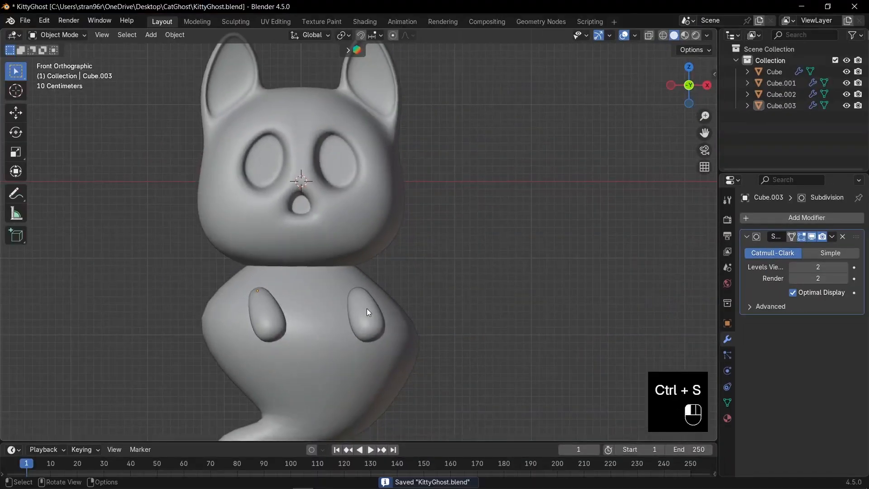
Duplicate the +X arm beside the head, clear the copy's rotation and rotate it so its rounded end points up
left_click(366, 308)
middle_click_drag(395, 276, 365, 331, "shift")
key("shift+d")
left_click(422, 228)
key("alt+r")
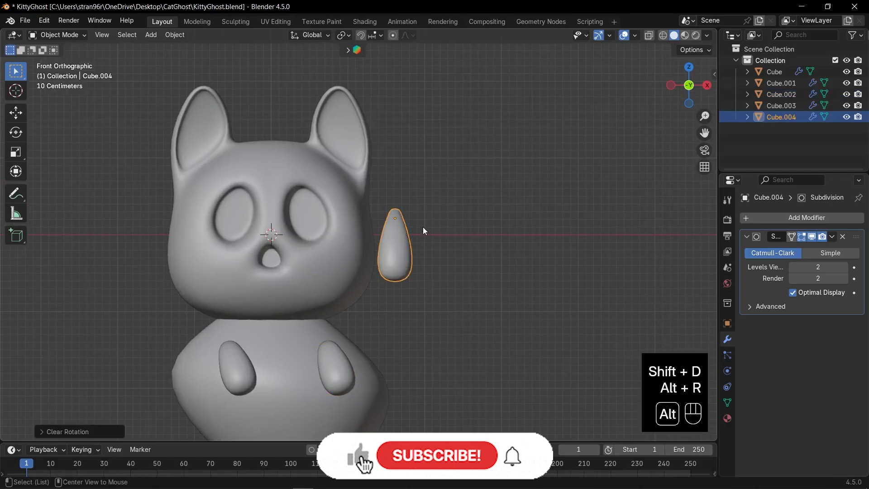
key("r")
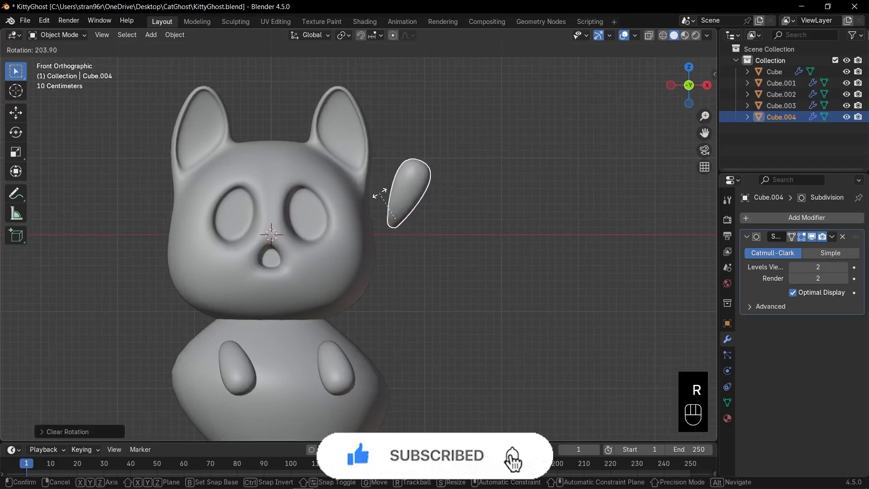
left_click(437, 189)
Scale down the copy's rounded tip and widest edge loop in X-ray to form a slim, tapered tuft
scroll(437, 189, "up", 2)
middle_click_drag(437, 189, 405, 241, "shift")
key("Tab")
key("2")
key("1")
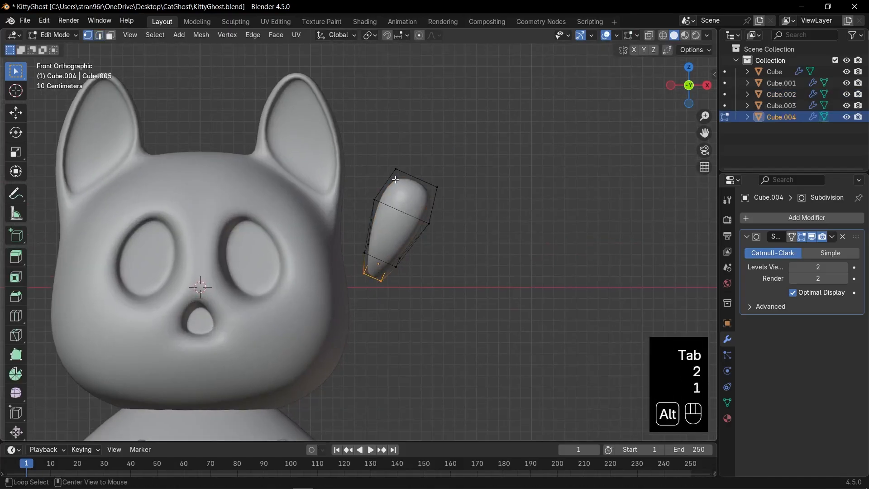
key("alt+z")
left_click_drag(386, 154, 429, 180)
key("s")
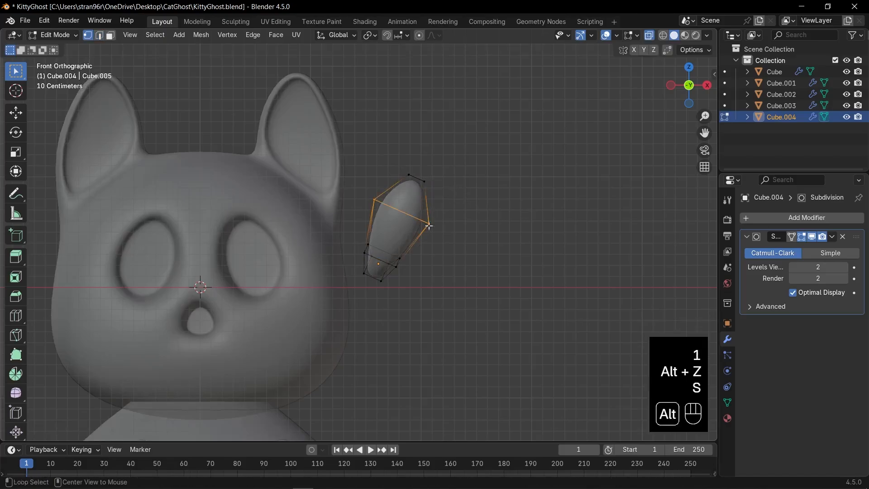
key("s")
left_click(493, 251)
key("Tab")
key("alt+z")
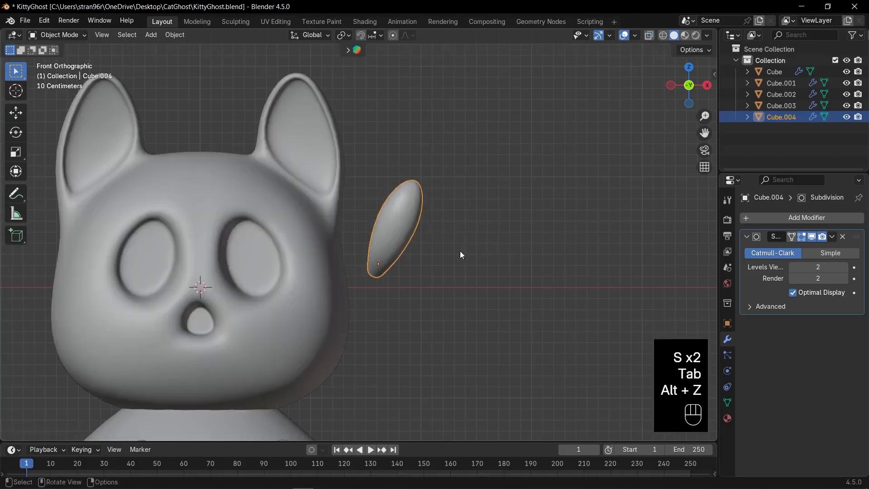
Rotate the tuft about Z so it curves outward and move it to the -X side of the head
key("r")
key("z")
left_click(370, 158)
middle_click_drag(323, 256, 456, 249, "shift")
key("g")
left_click(92, 269)
Scale the tuft down and move its base into the cat's cheek
key("s")
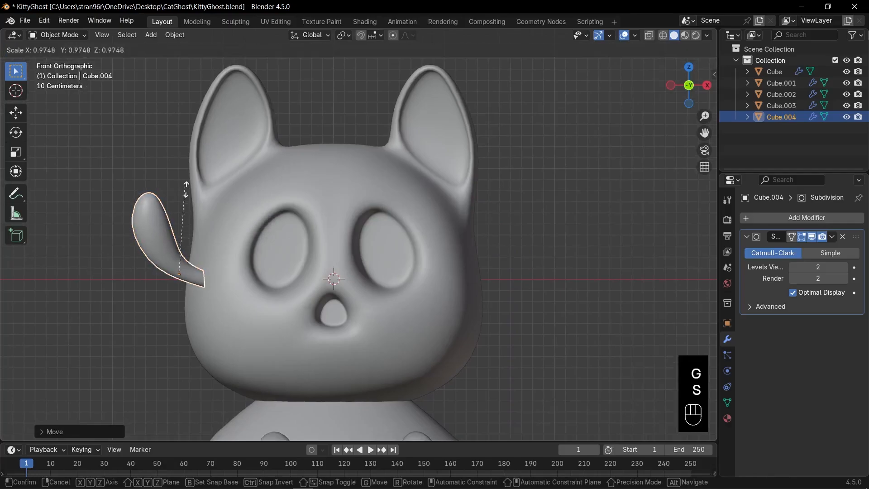
left_click(189, 248)
middle_click_drag(190, 252, 195, 204, "shift")
scroll(198, 219, "up", 1)
key("g")
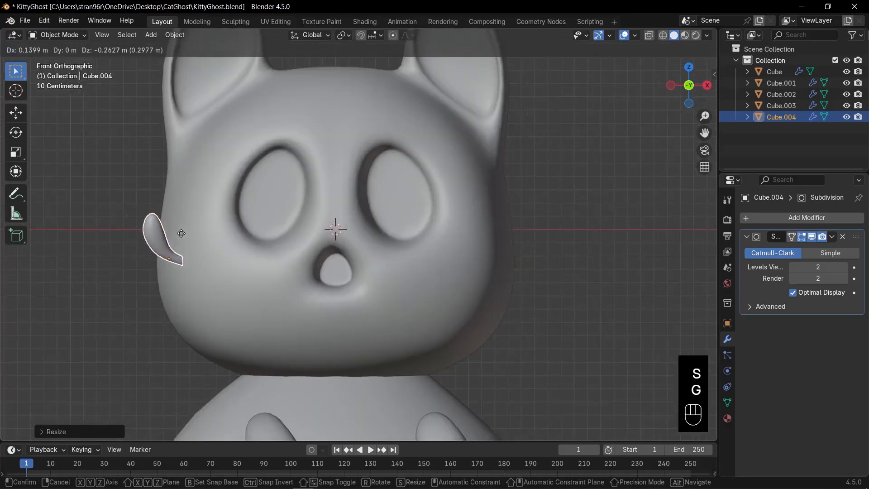
left_click(197, 246)
Slide the tuft back along +Y on the cheek, move it slightly outward and adjust its tilt
middle_click_drag(199, 250, 311, 273)
key("g")
key("y")
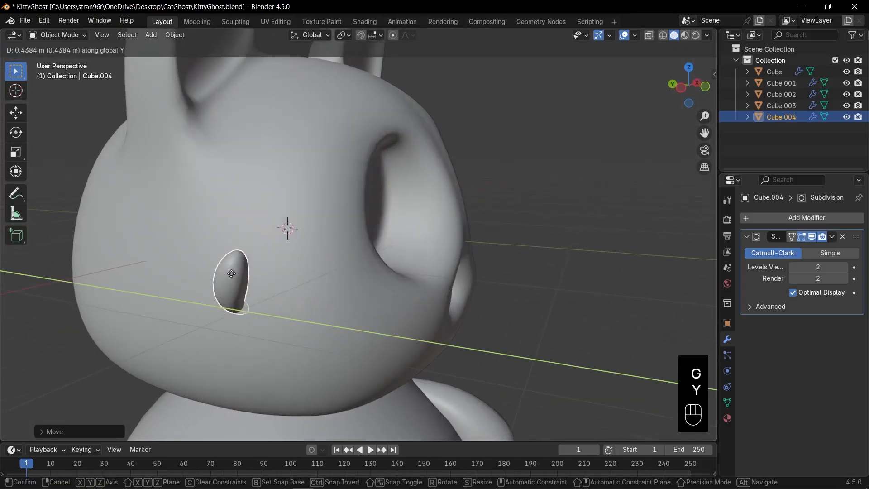
left_click(218, 277)
key("KP_1")
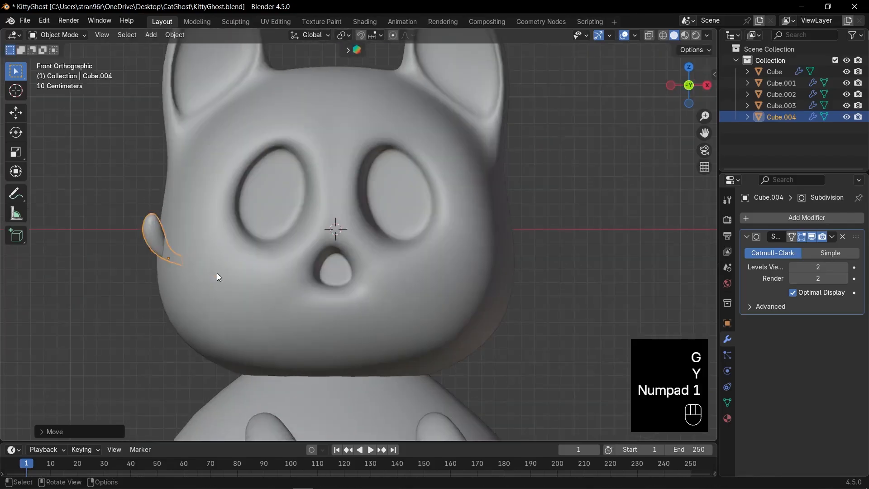
key("g")
left_click(166, 245)
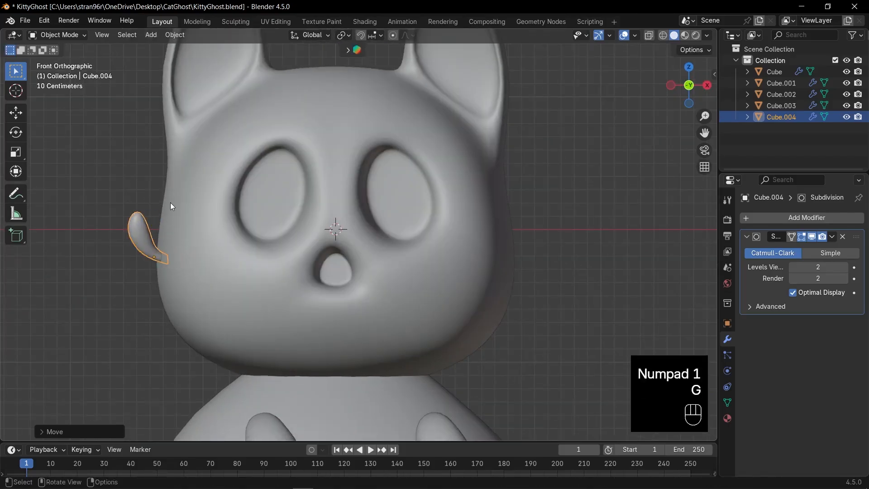
left_click(306, 214)
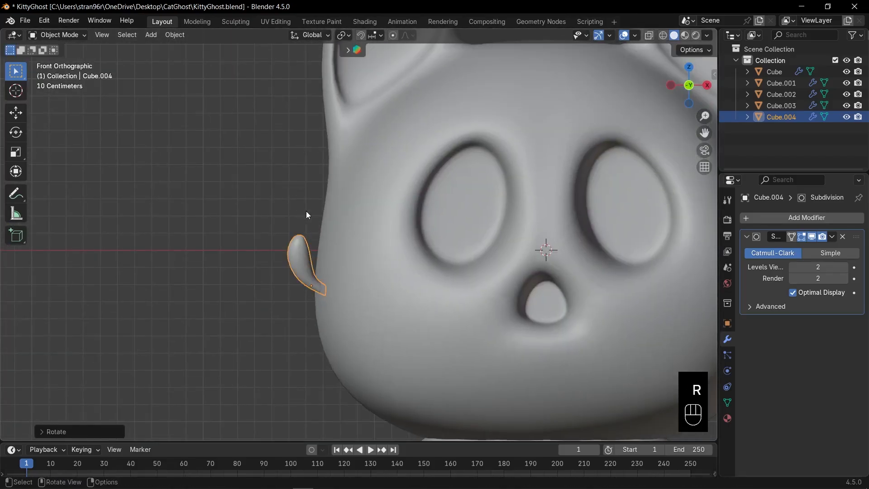
Create a linked duplicate of the tuft just above it, rotate it, scale it down slightly, and save the file
key("alt+d")
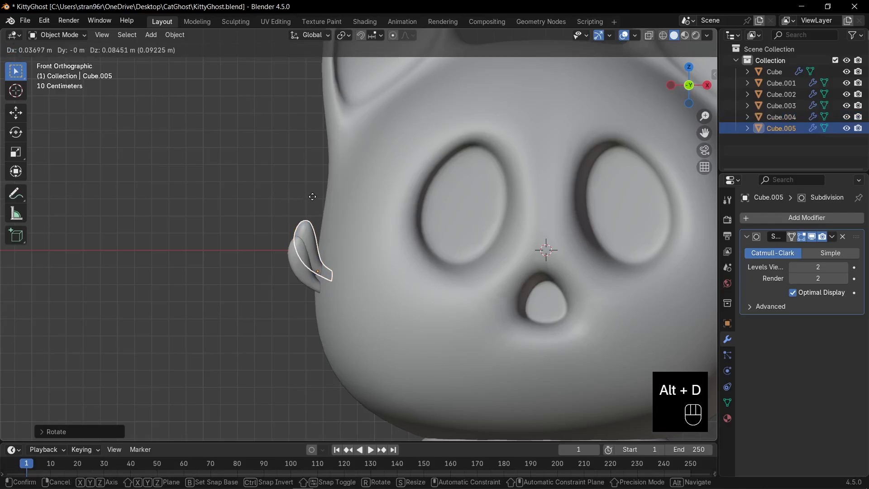
left_click(311, 197)
key("r")
left_click(316, 192)
key("s")
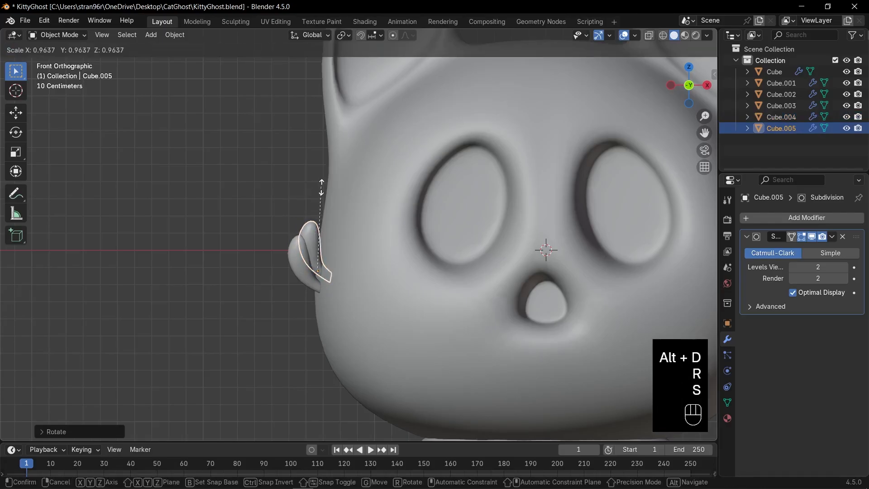
left_click(322, 193)
scroll(337, 198, "down", 2)
middle_click_drag(375, 204, 272, 213, "shift")
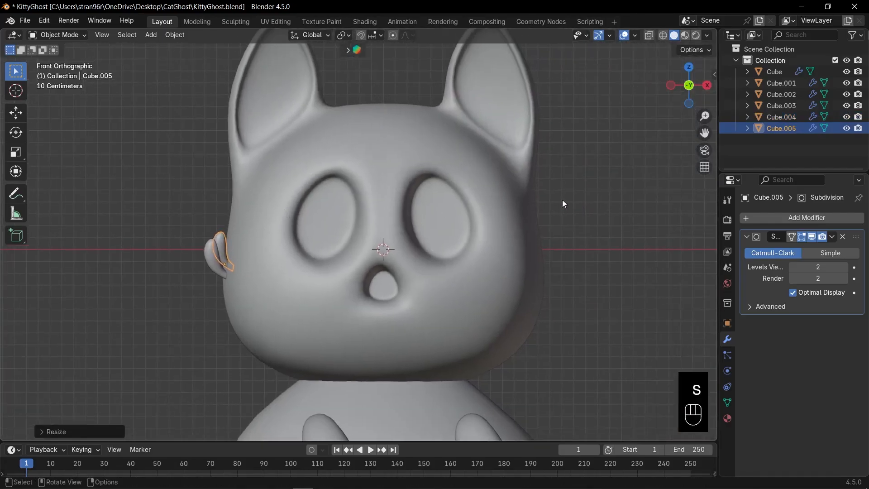
left_click(562, 204)
key("ctrl+s")
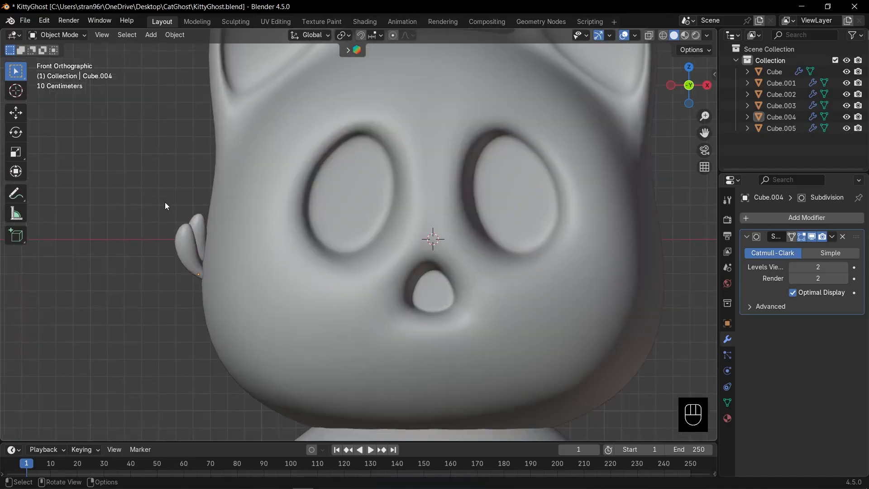
Move both cheek tufts up together by about 0.2 m
left_click_drag(165, 203, 197, 244)
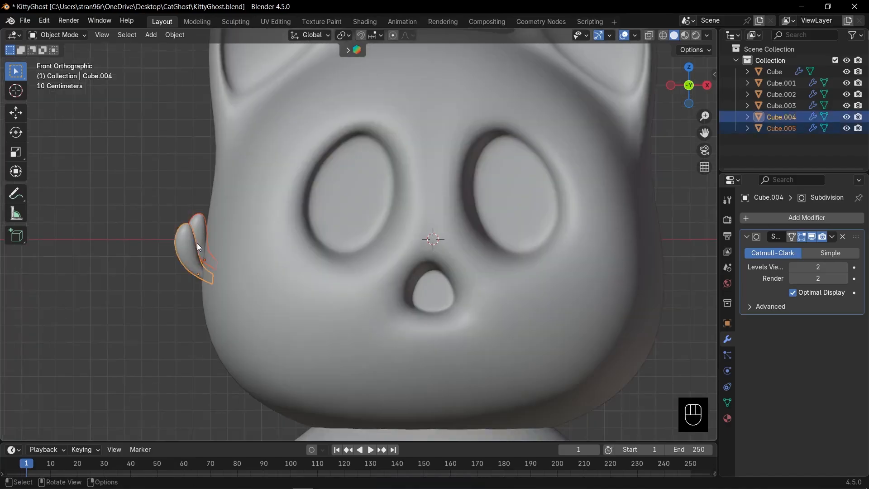
key("g")
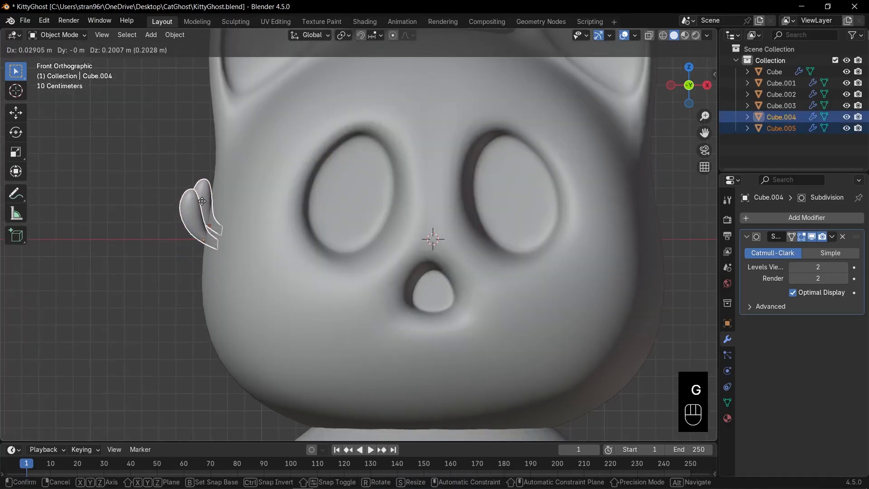
left_click(203, 202)
Create a linked duplicate of the upper tuft below the other two and rotate it outward to continue the fan
left_click(207, 201)
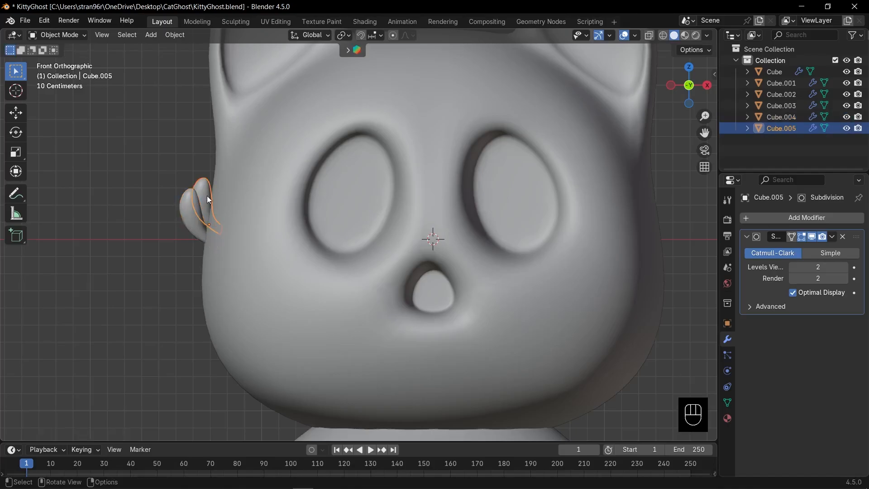
key("alt+d")
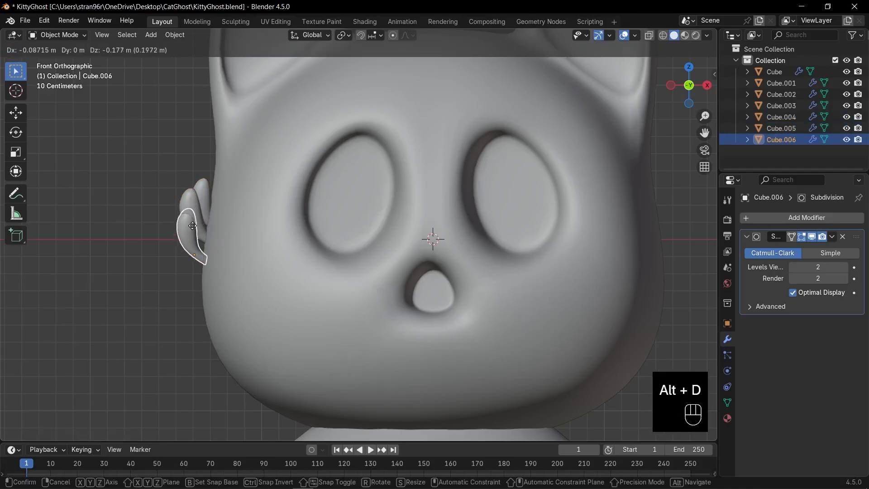
left_click(195, 216)
key("r")
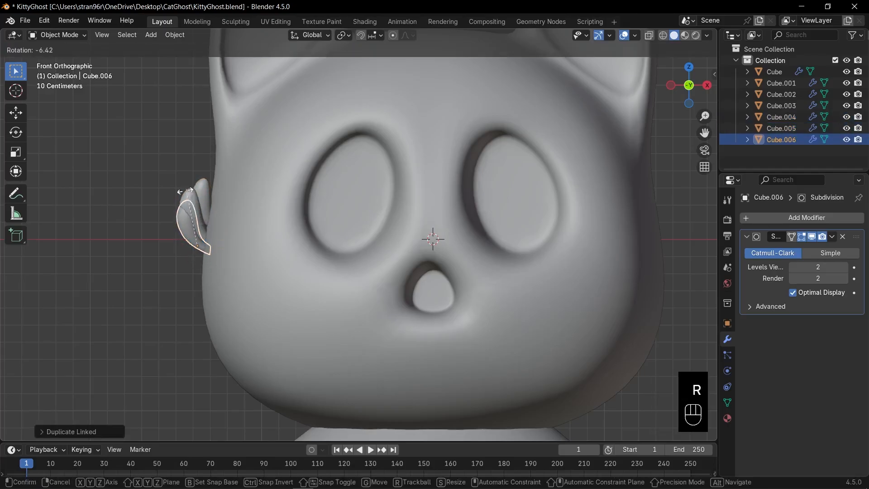
left_click(187, 210)
key("g")
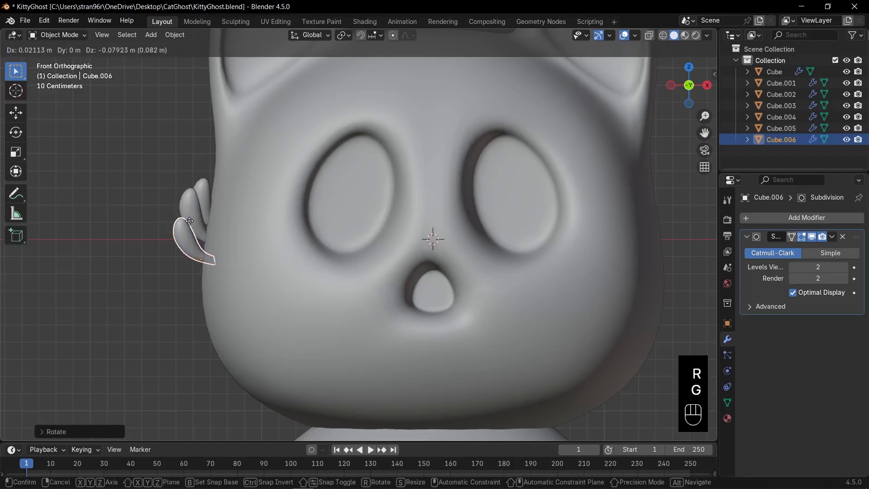
left_click(186, 203)
key("r")
left_click(185, 212)
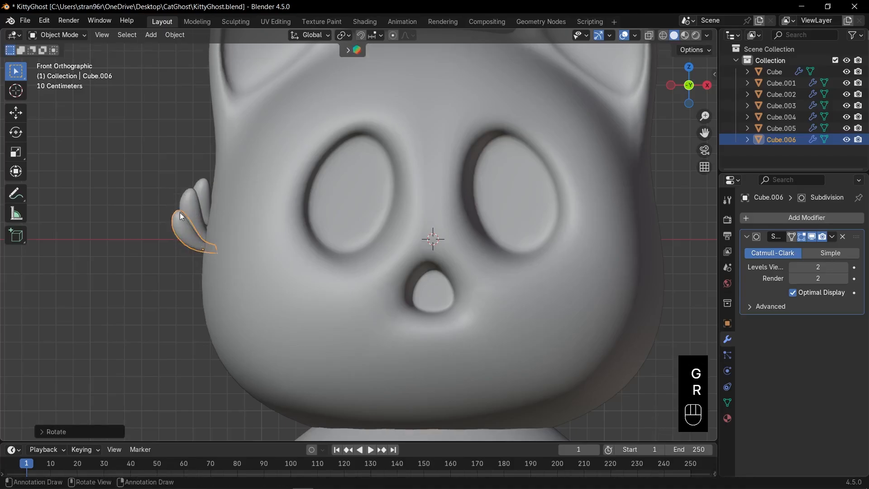
Scale the lowest tuft down and fine-tune its position and rotation against the cheek
key("g")
left_click(177, 209)
key("s")
left_click(175, 187)
key("r")
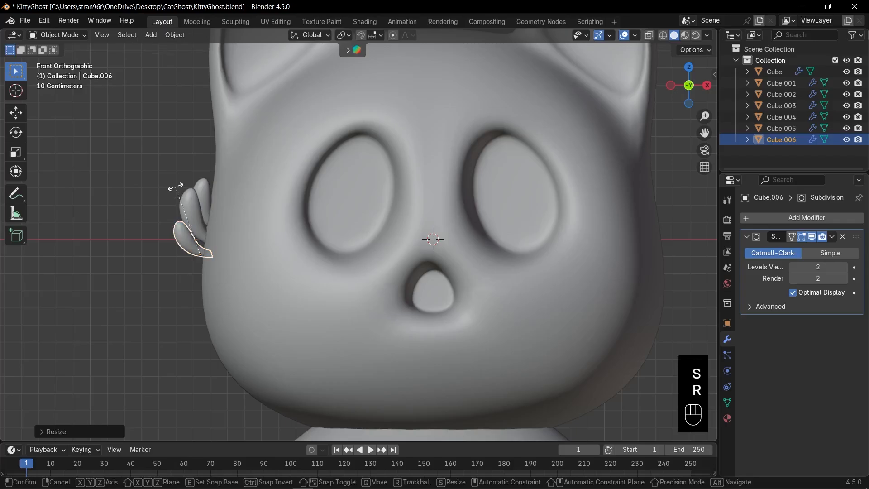
left_click(173, 187)
key("g")
left_click(173, 189)
left_click(173, 190)
Deselect everything and save the file
middle_click_drag(258, 246, 235, 252, "shift")
left_click(244, 252)
left_click(498, 250)
key("ctrl+s")
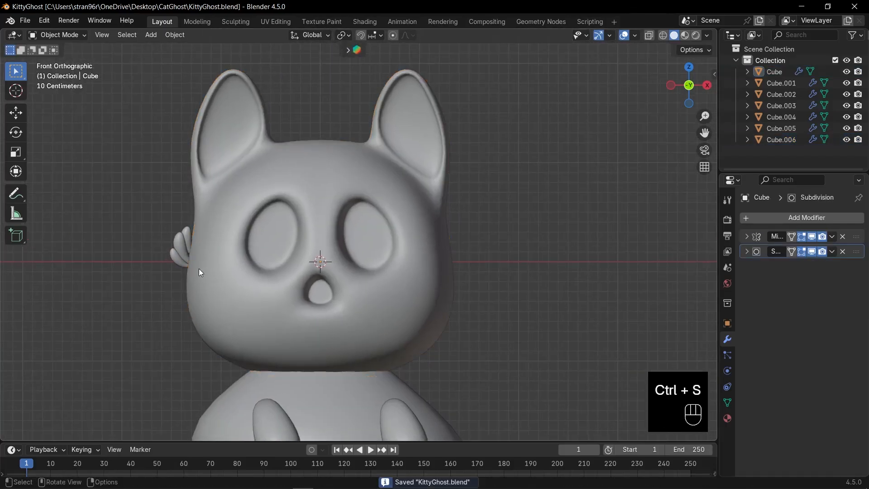
Add a Mirror modifier on the X axis to the upper tuft, with the head as its mirror object
left_click(180, 253)
left_click(761, 220)
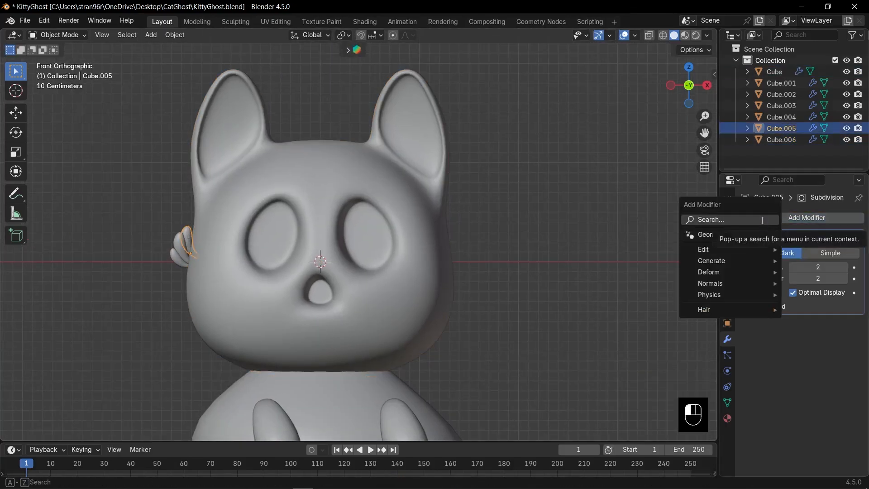
type("mi")
key("Return")
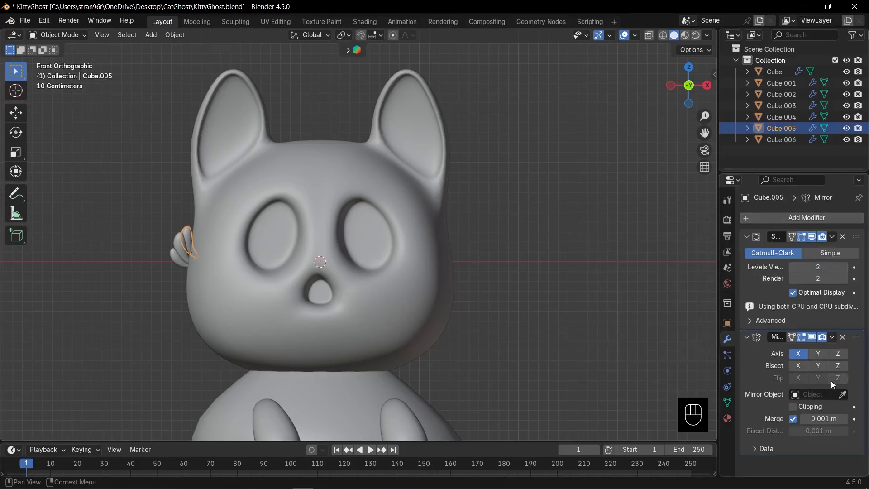
left_click(844, 395)
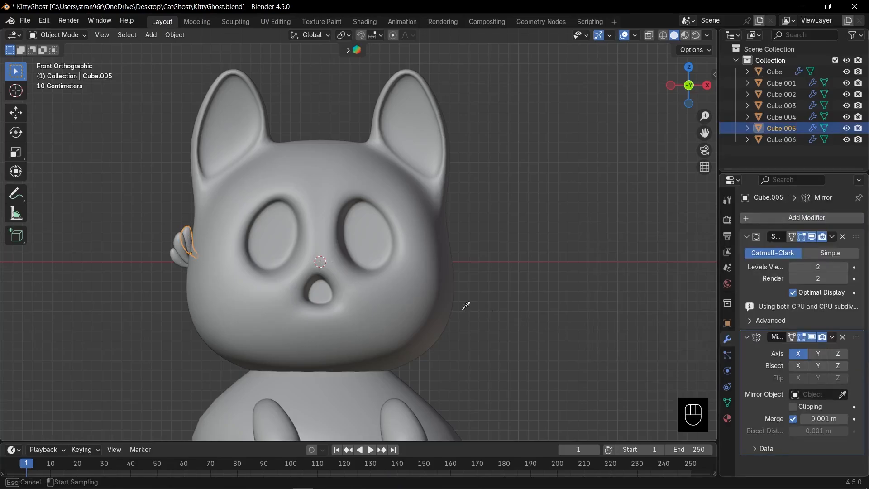
left_click(430, 283)
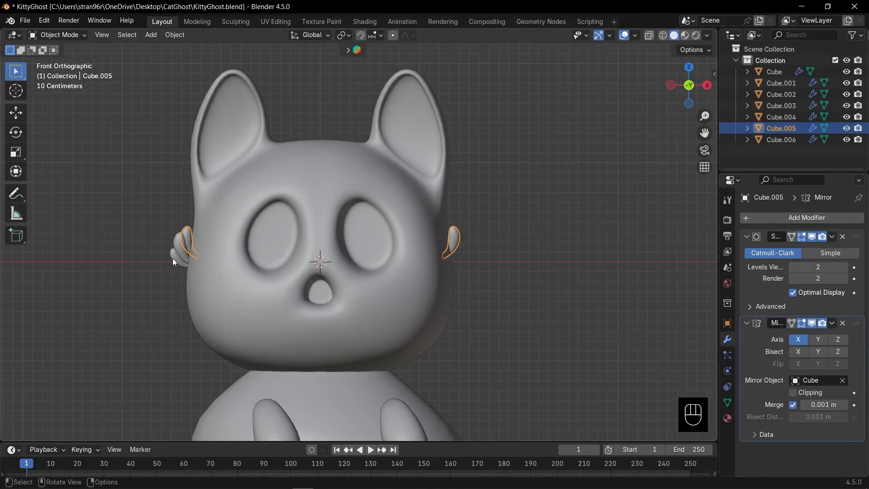
Copy the upper tuft's modifiers to the other two cheek tufts, saving the file along the way
left_click(175, 247)
left_click(179, 242, "shift")
left_click(186, 231, "shift")
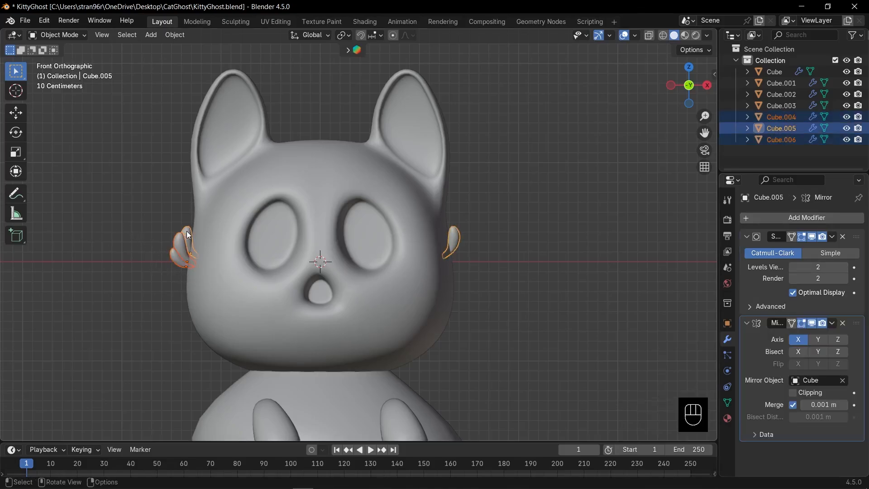
key("ctrl+l")
left_click(158, 257)
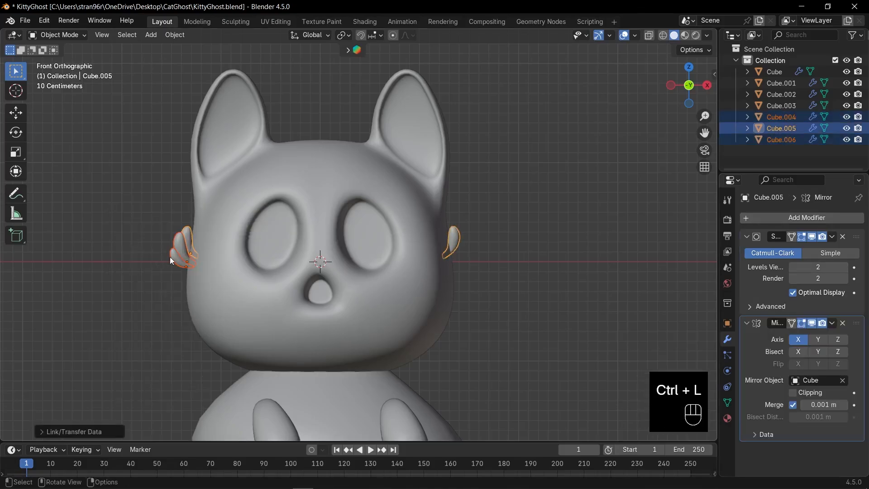
key("ctrl+s")
key("ctrl+l")
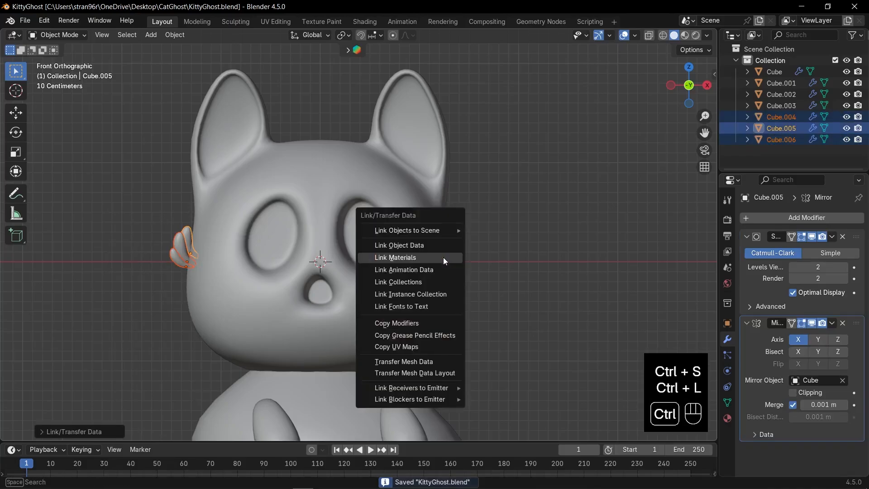
left_click(409, 323)
left_click(521, 302)
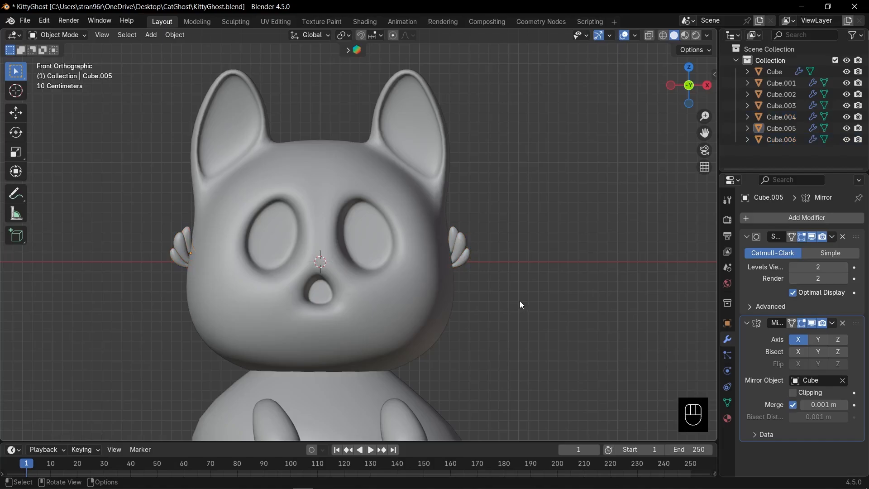
Raise the ghost body's Subdivision viewport and render levels by one each and save the file
left_click(746, 236)
left_click(746, 250)
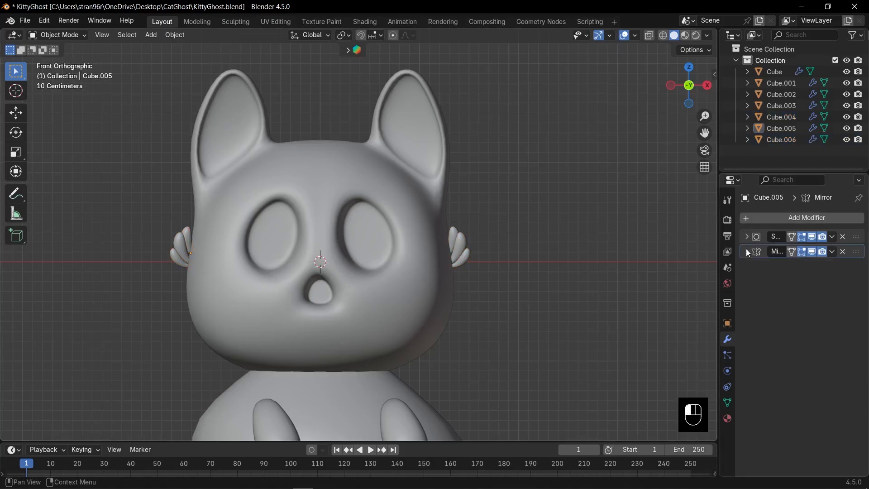
scroll(448, 281, "down", 5)
mouse_move(447, 281)
middle_mouse_down()
mouse_move(461, 278)
mouse_move(446, 278)
middle_mouse_up()
key("KP_1")
left_click(370, 336)
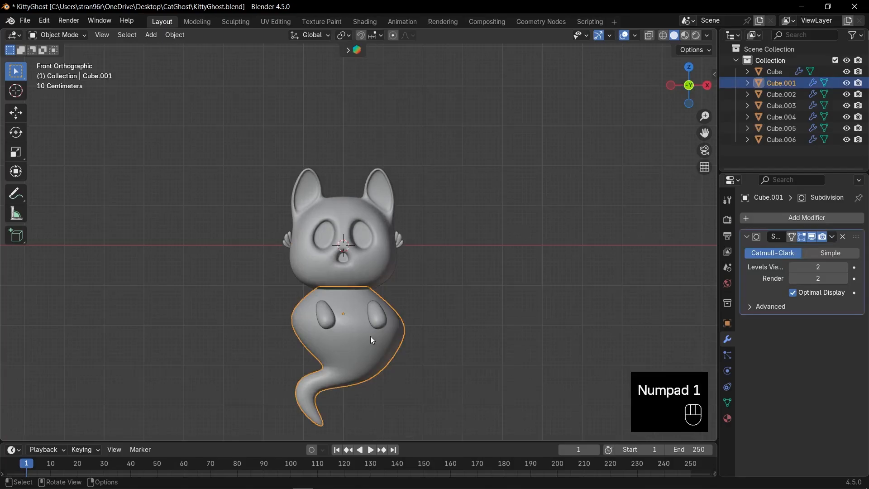
left_click(844, 267)
left_click(843, 279)
left_click(746, 236)
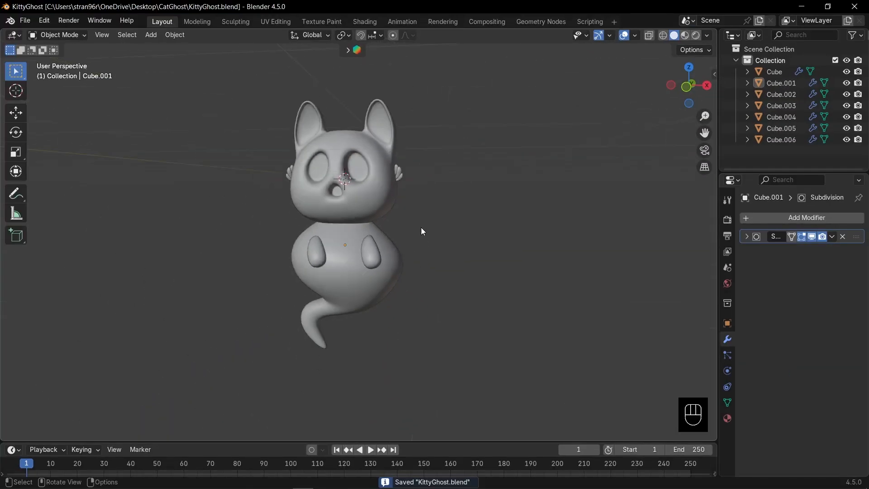
middle_click_drag(421, 228, 436, 238)
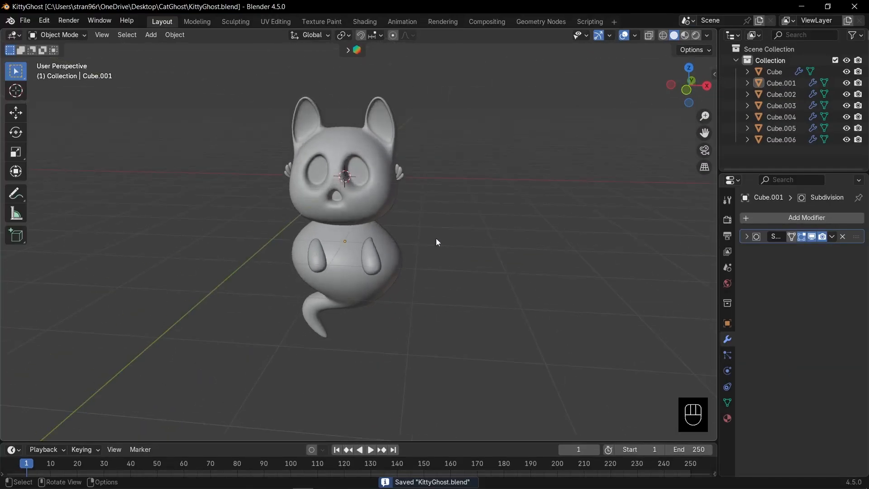
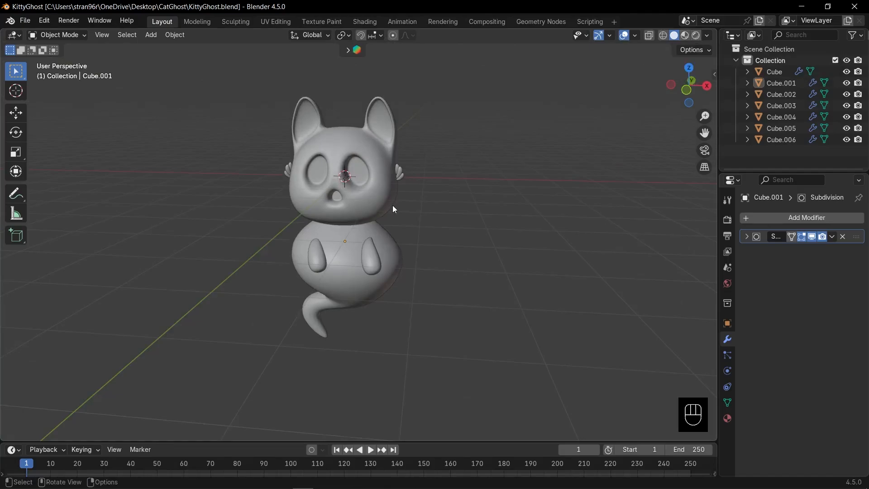
Switch the viewport to Material Preview and turn the enlarged timeline area into a Shader Editor with its sidebar hidden
left_click(683, 38)
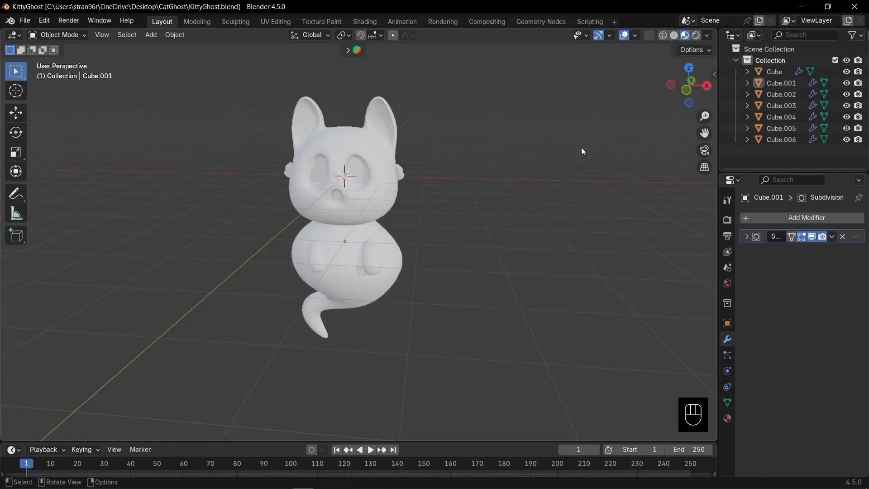
left_click_drag(153, 439, 75, 259)
left_click(13, 266)
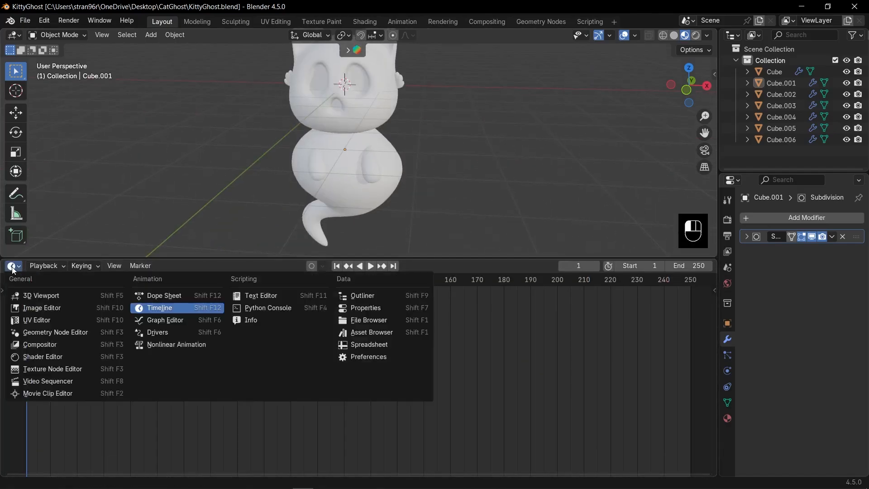
left_click(44, 360)
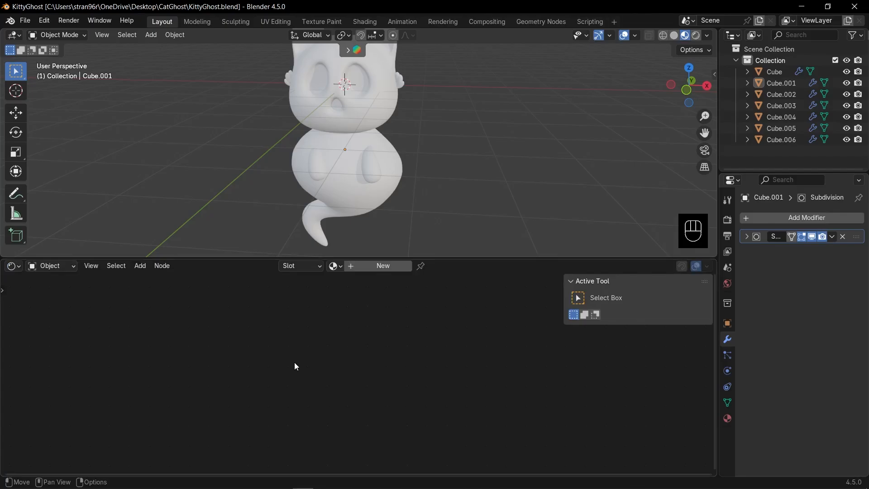
key("n")
Set the Base Color of the head's material to a soft pink, about #E78FD1
left_click(365, 105)
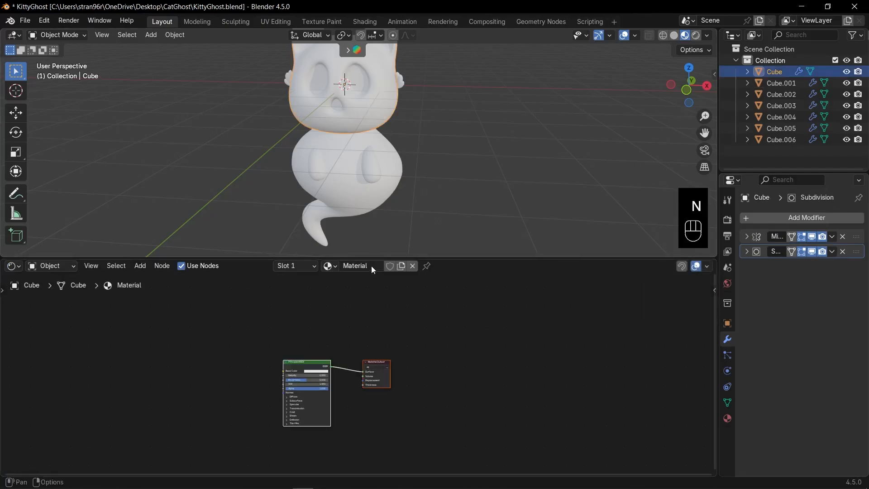
key("KP_Decimal")
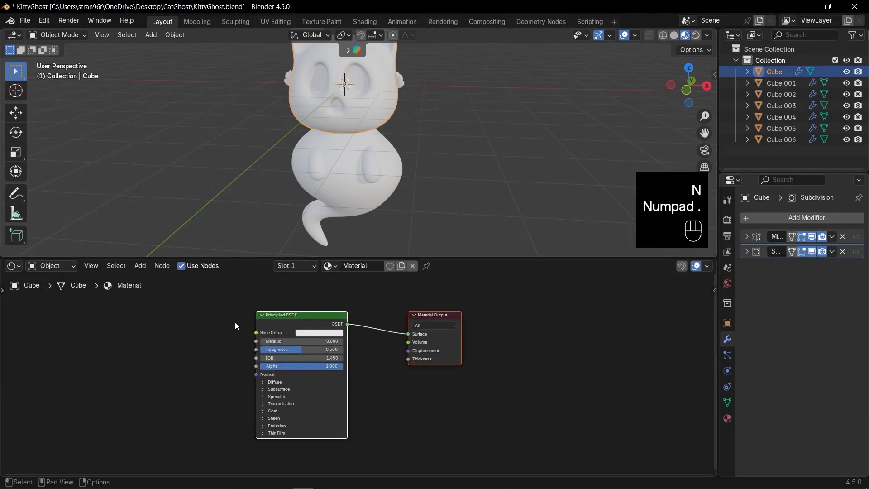
left_click(318, 333)
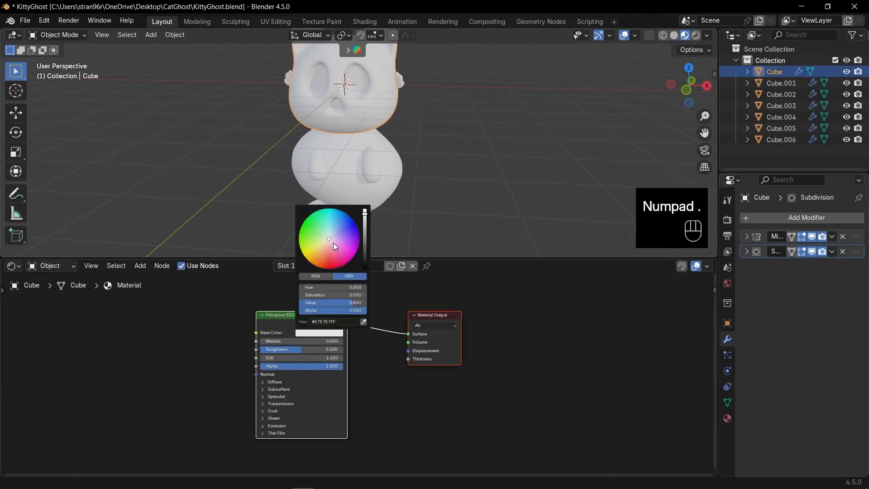
left_click_drag(334, 243, 337, 245)
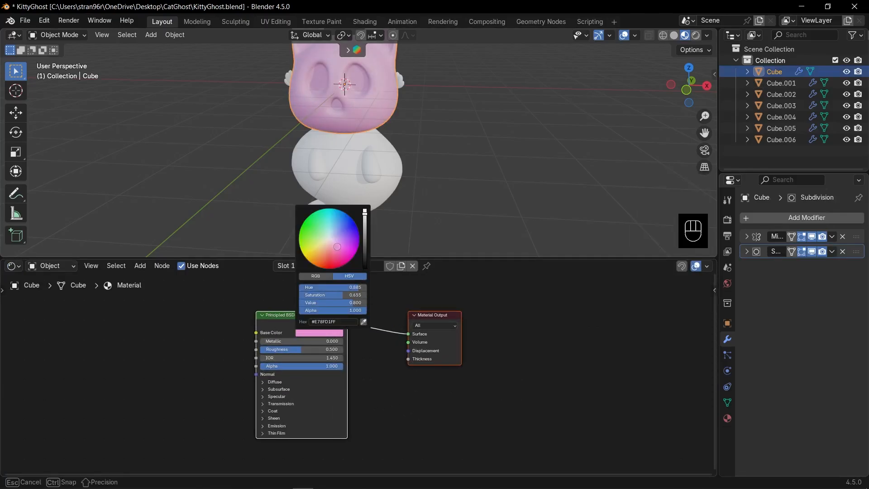
Link the head's pink material to both arms and all the cheek tufts
middle_click_drag(284, 159, 379, 204)
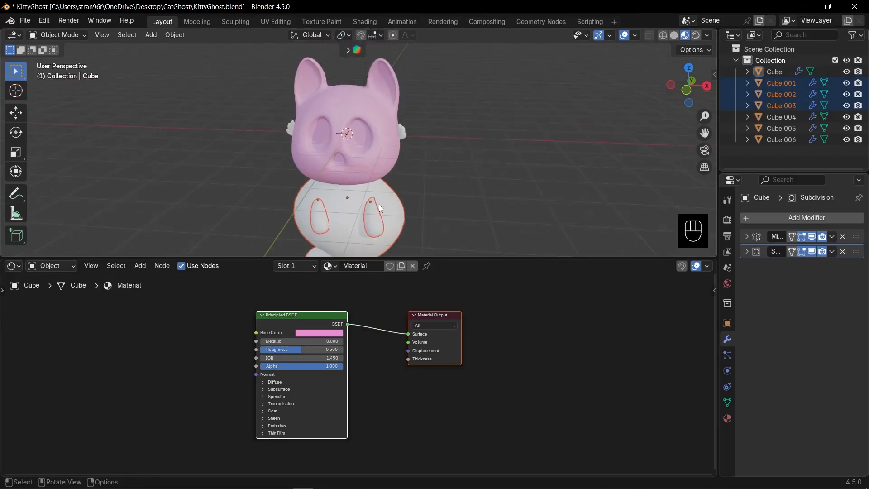
left_click(376, 213)
left_click(322, 221, "shift")
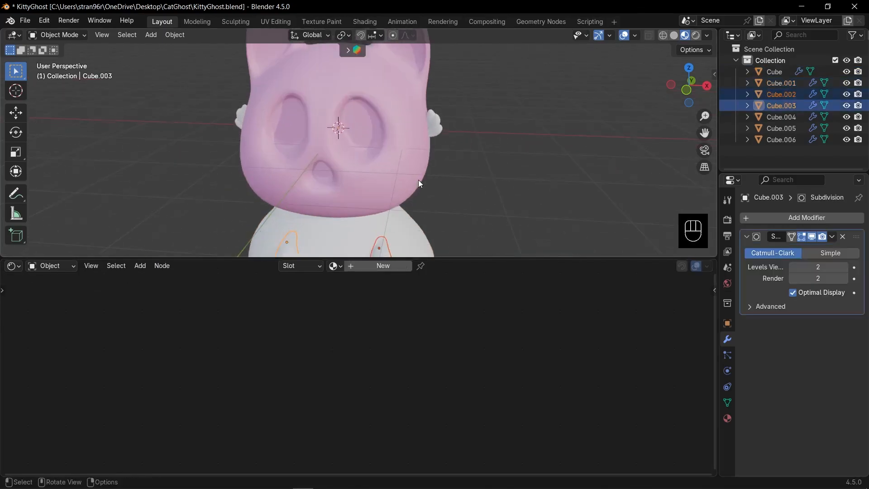
scroll(418, 181, "up", 3)
left_click(433, 111, "shift")
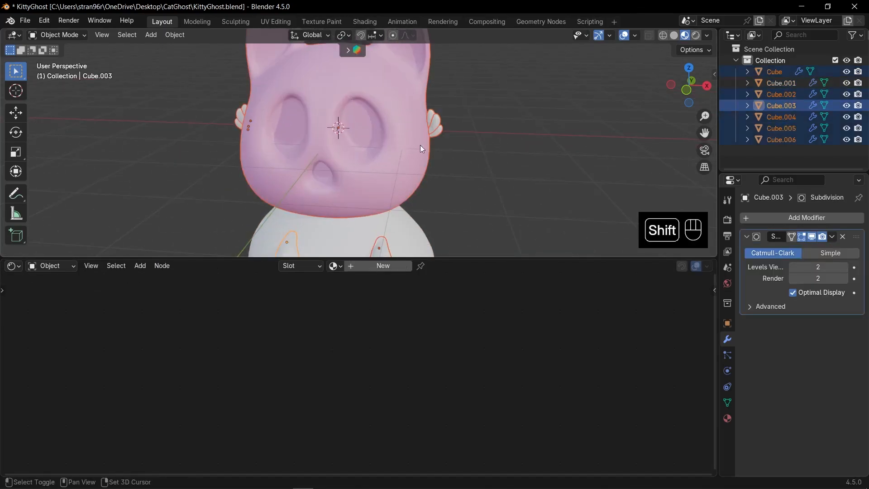
left_click(401, 145, "shift")
key("ctrl+l")
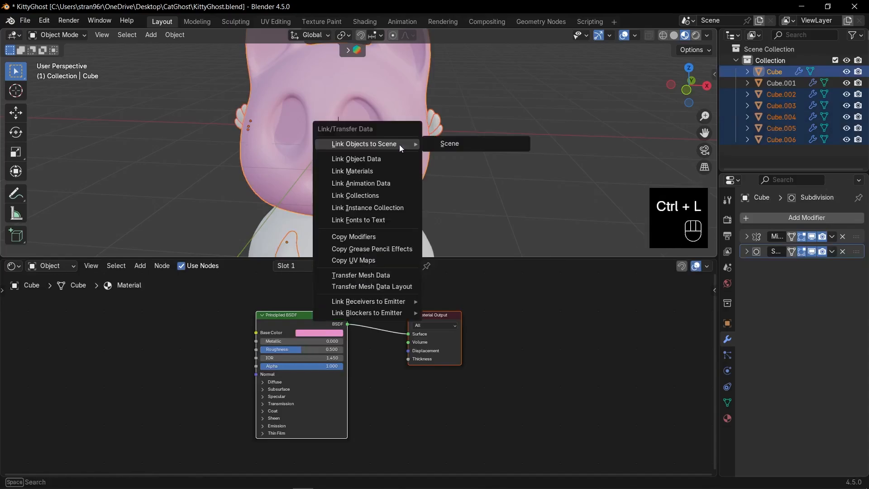
left_click(358, 171)
Show the head's subdivision on the editing cage and select the inner faces of both eyes and the mouth
scroll(371, 142, "up", 5)
key("Tab")
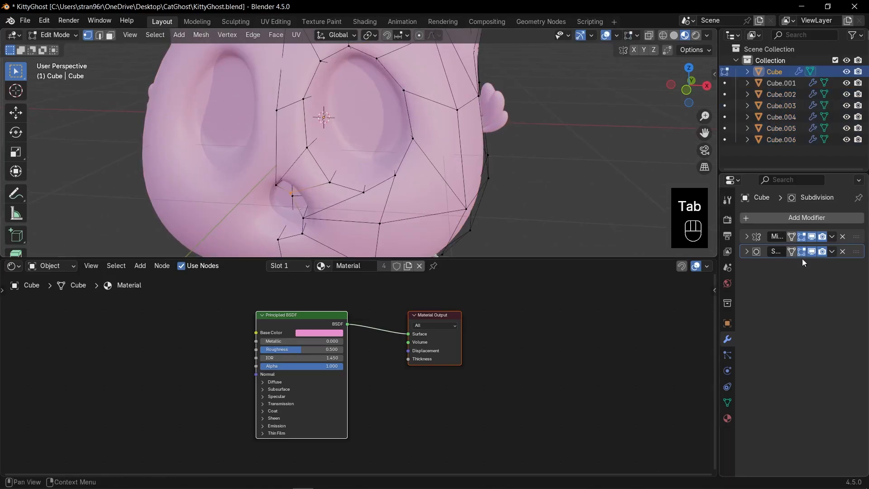
left_click(791, 251)
key("3")
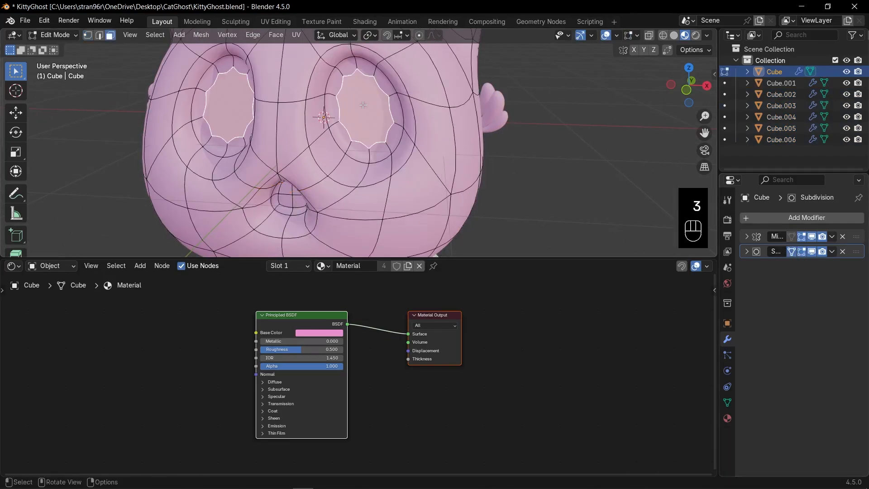
key("ctrl+KP_Add")
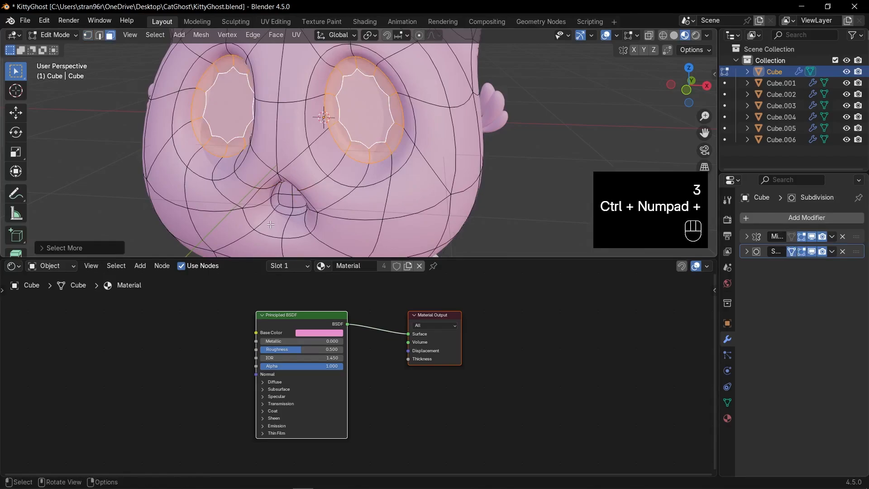
left_click_drag(284, 191, 291, 196, "ctrl")
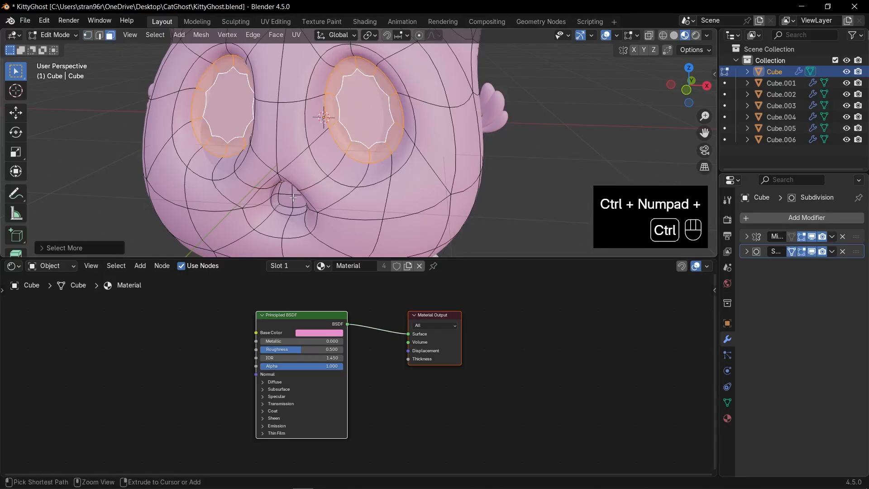
key("ctrl+z")
left_click(313, 183, "shift")
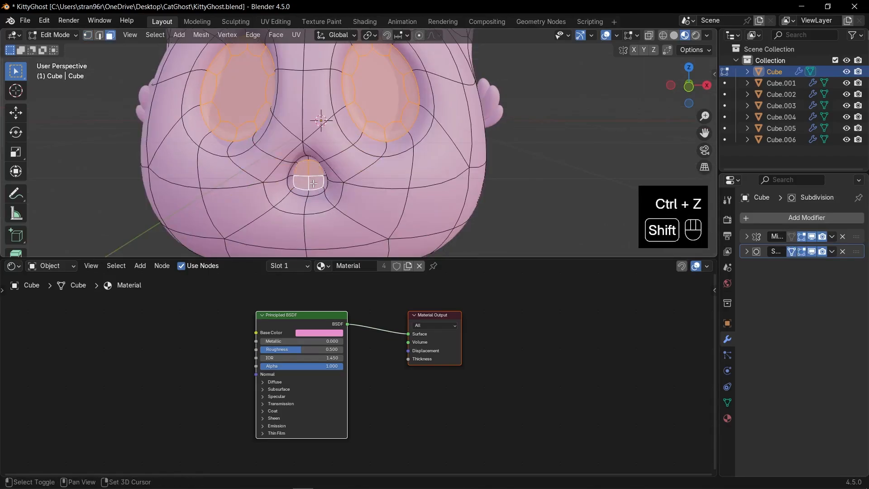
Assign the selected eye and mouth faces to a second material slot and give it a new dark purple material
scroll(303, 218, "down", 2)
left_click(292, 266)
left_click(350, 288)
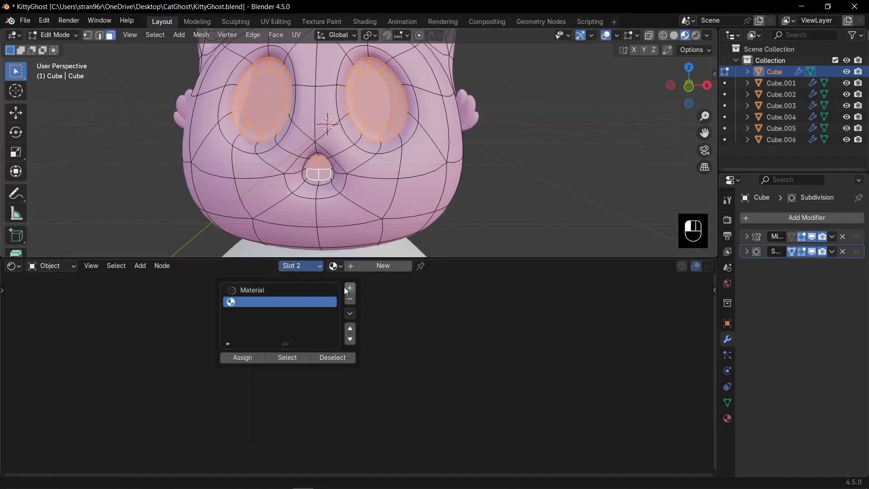
left_click(244, 358)
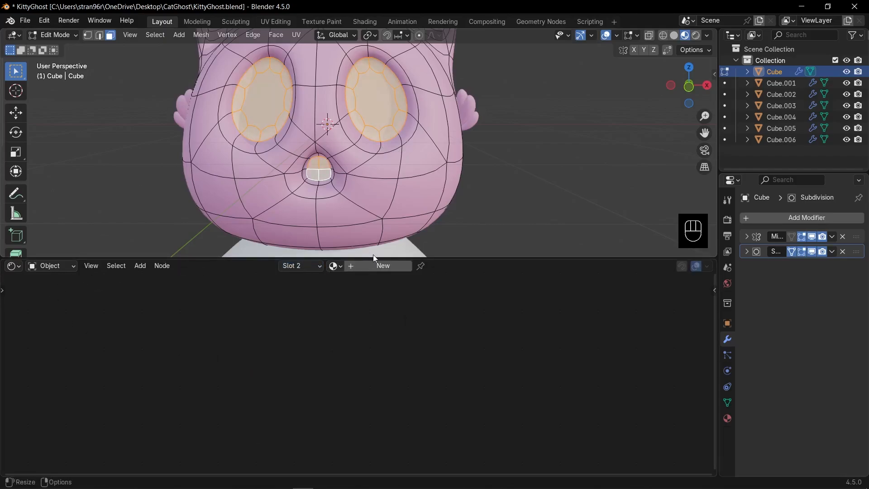
left_click(380, 266)
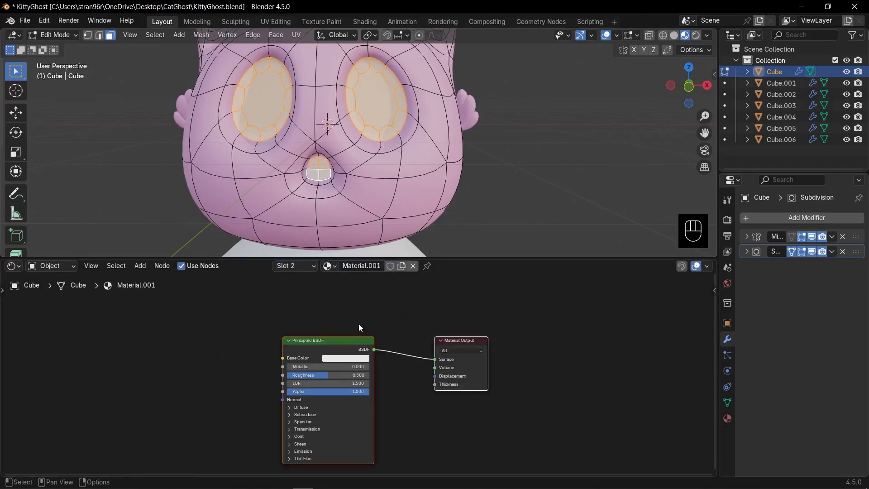
left_click(337, 358)
left_click_drag(367, 276, 377, 279)
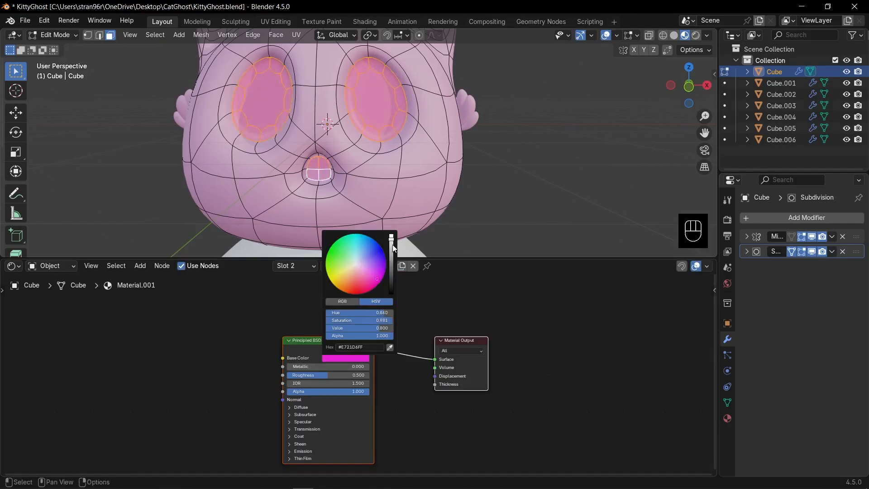
left_click_drag(392, 243, 391, 274)
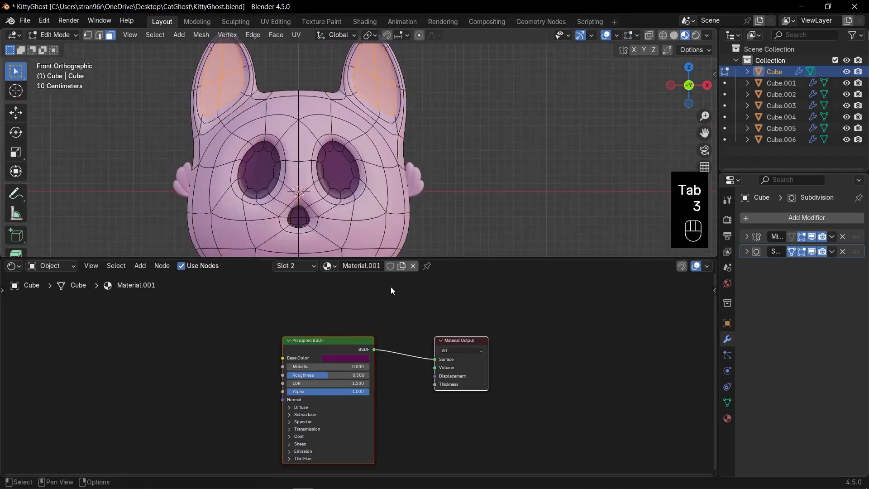
Assign the dark purple material to the inner faces of both ears and return to Object Mode
left_click(300, 265)
left_click(245, 357)
key("Tab")
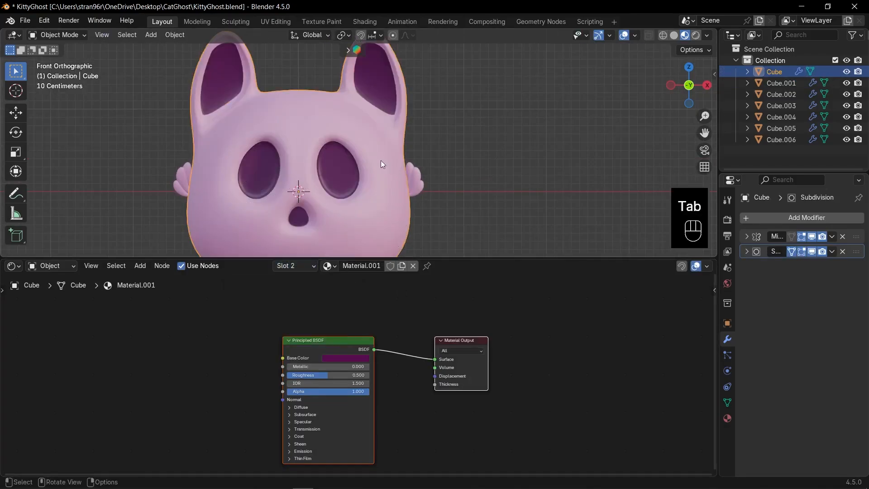
Create a new material on the ghost body and make room in front of its Principled BSDF node
scroll(368, 159, "down", 5)
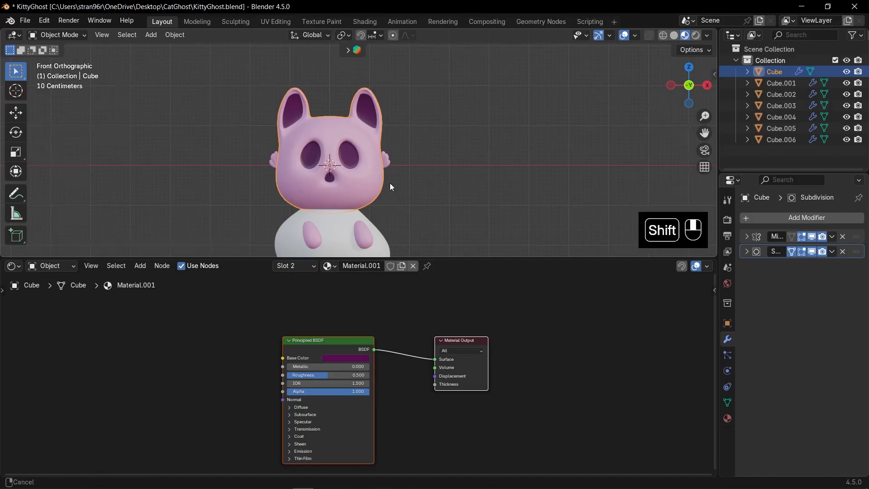
middle_click_drag(389, 183, 404, 66, "shift")
left_click(361, 148)
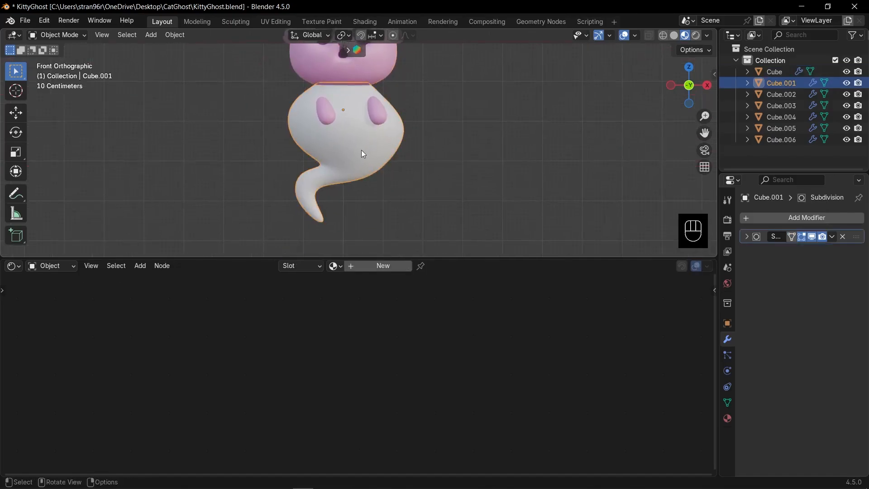
left_click(383, 265)
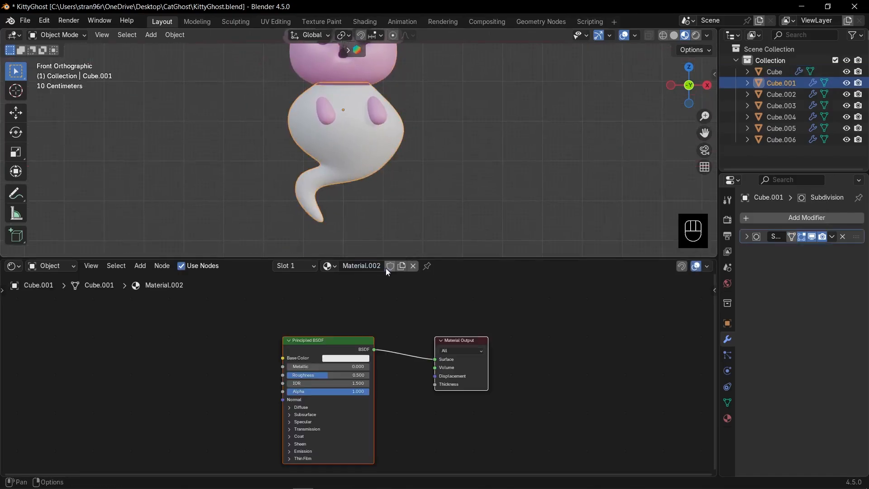
scroll(255, 354, "down", 2)
middle_click_drag(328, 357, 413, 359)
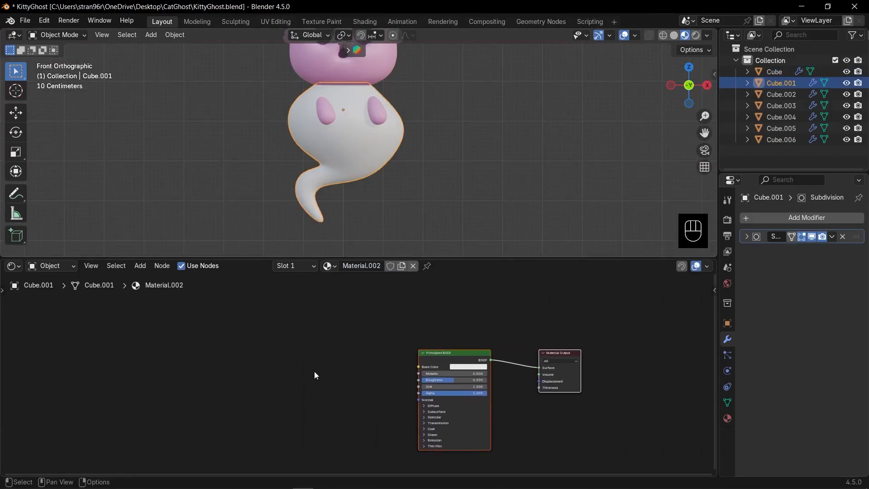
Add a Separate XYZ node to the body material, well ahead of the Principled BSDF node
left_click(313, 371)
key("shift+a")
type("sep")
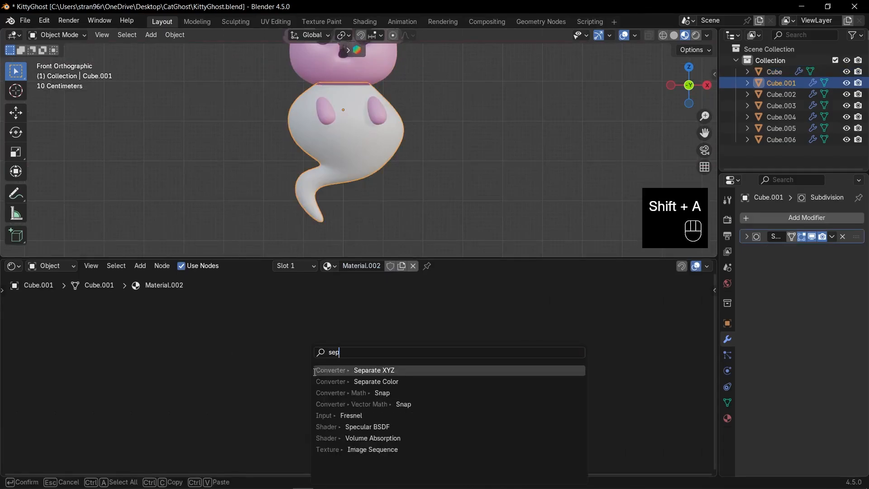
key("Return")
left_click(168, 366)
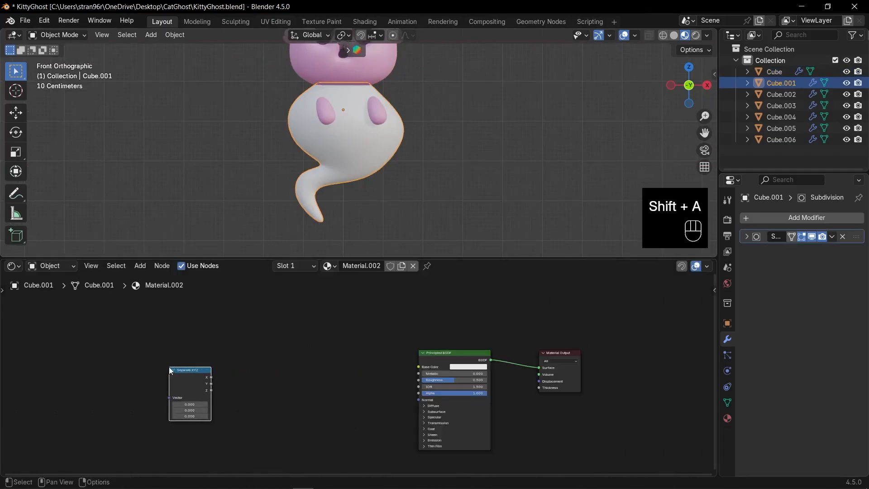
Add Texture Coordinate and Mapping nodes without an Image Texture, linking Generated through Mapping into Separate XYZ, and group the three nodes together
key("ctrl+t")
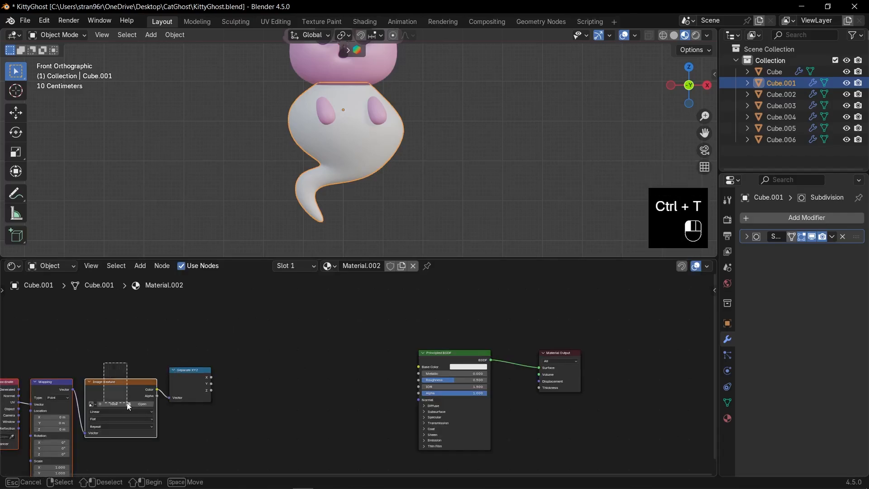
key("Delete")
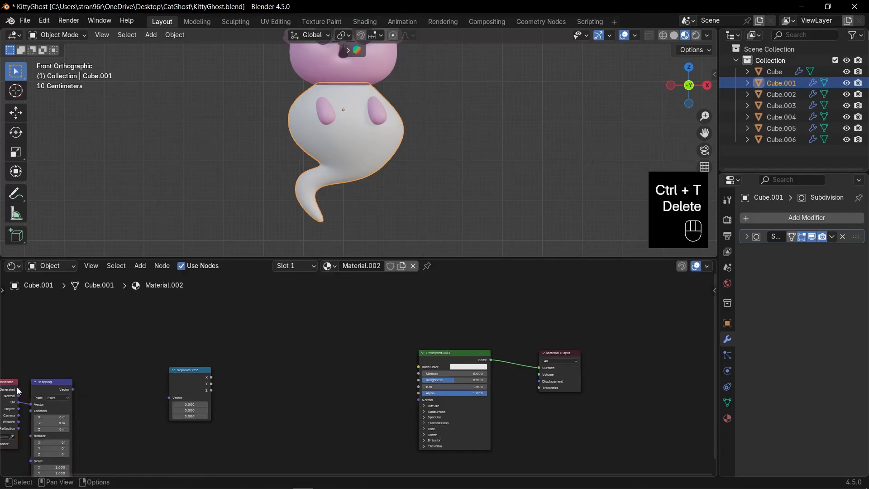
left_click_drag(18, 388, 27, 402)
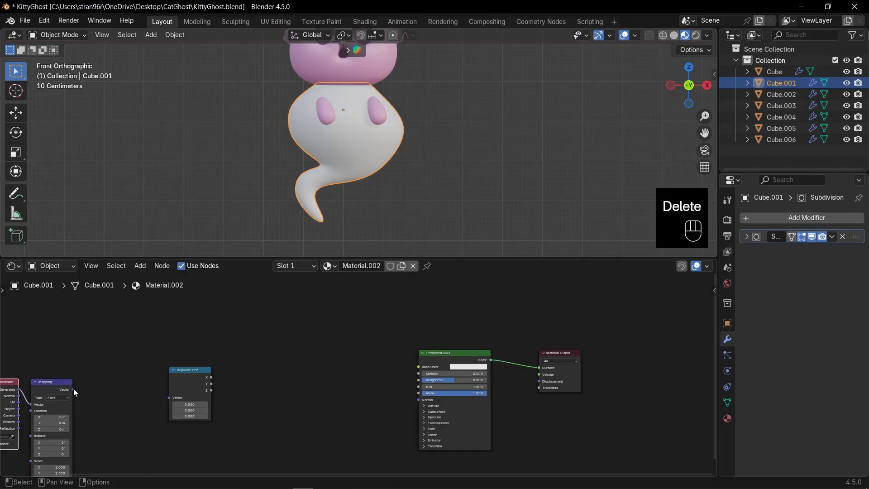
mouse_move(74, 389)
left_mouse_down()
mouse_move(169, 398)
mouse_move(80, 401)
left_mouse_up()
mouse_move(101, 364)
left_mouse_down()
mouse_move(50, 393)
mouse_move(12, 395)
mouse_move(52, 387)
mouse_move(106, 358)
left_mouse_up()
Feed the Z output of Separate XYZ into a new Color Ramp and link its Color to the Principled BSDF's Base Color
left_click_drag(172, 379, 214, 378)
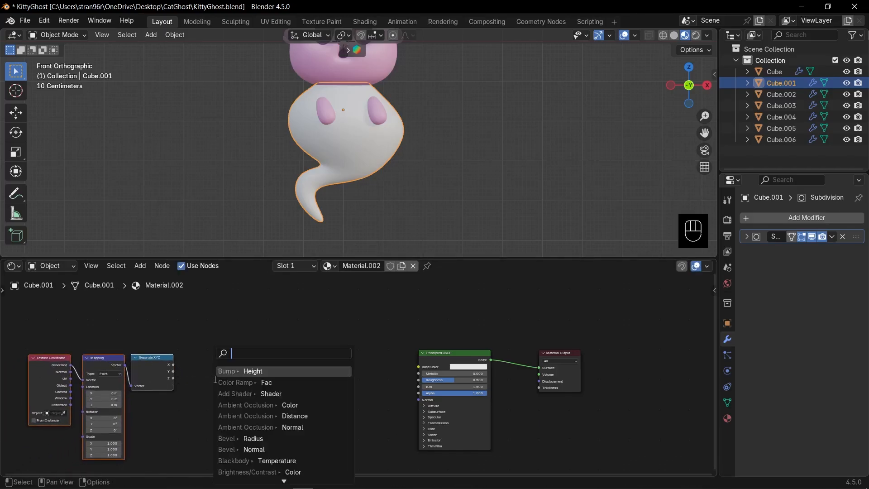
left_click(221, 383)
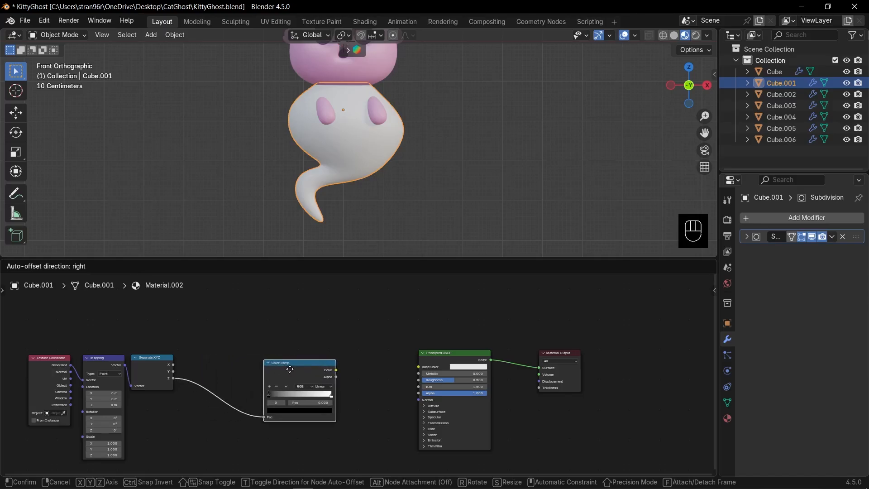
left_click(293, 369)
left_click_drag(339, 369, 418, 367)
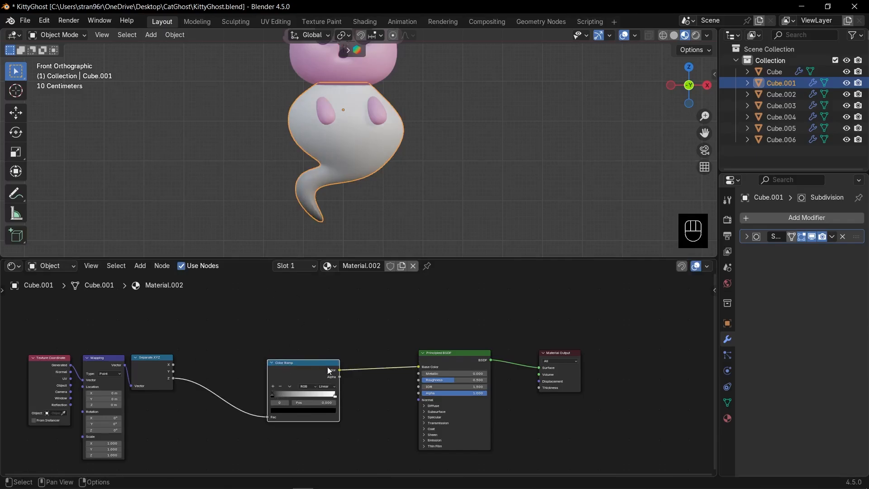
Change the Color Ramp's black stop to a dark purple
scroll(302, 417, "up", 5)
left_click(300, 426)
left_click(287, 318)
left_click_drag(310, 343, 293, 299)
Set the Color Ramp's white stop to the pink sampled from the cat head
left_click(324, 405)
left_click(322, 426)
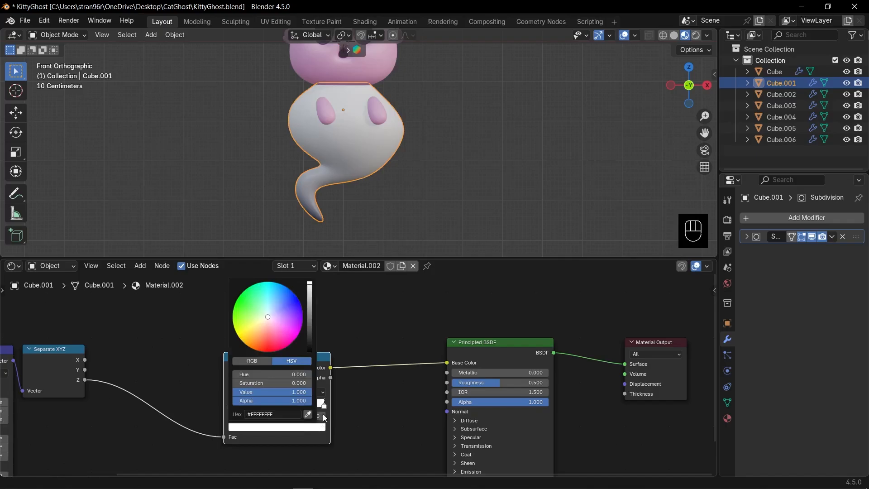
left_click(308, 414)
left_click(361, 65)
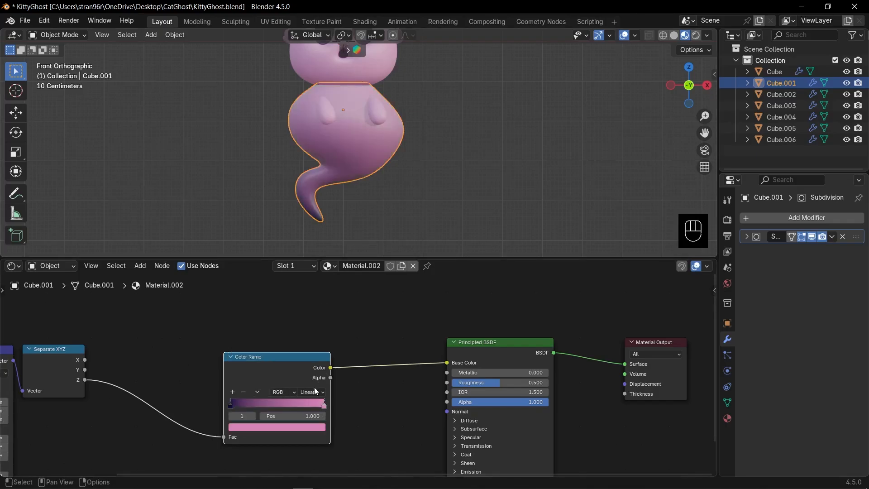
Shift the Color Ramp's light pink stop to a deeper, more saturated pink and check the whole character
left_click(302, 428)
left_click(295, 426)
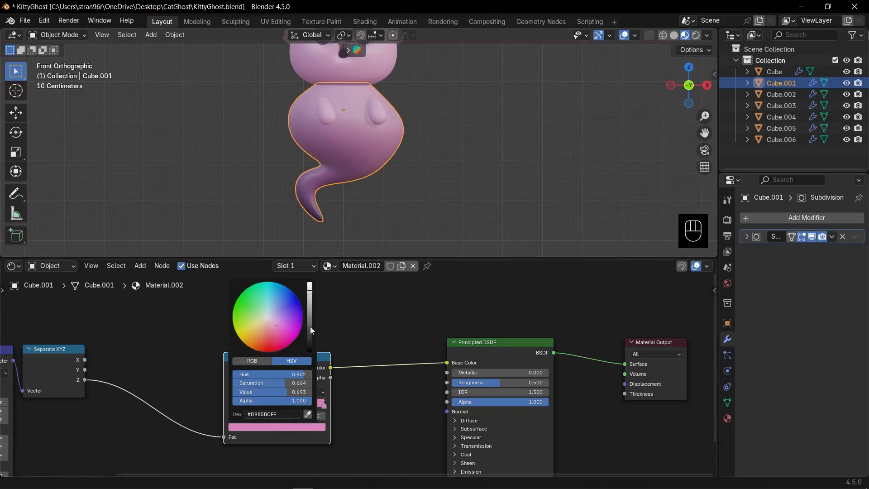
left_click(276, 334)
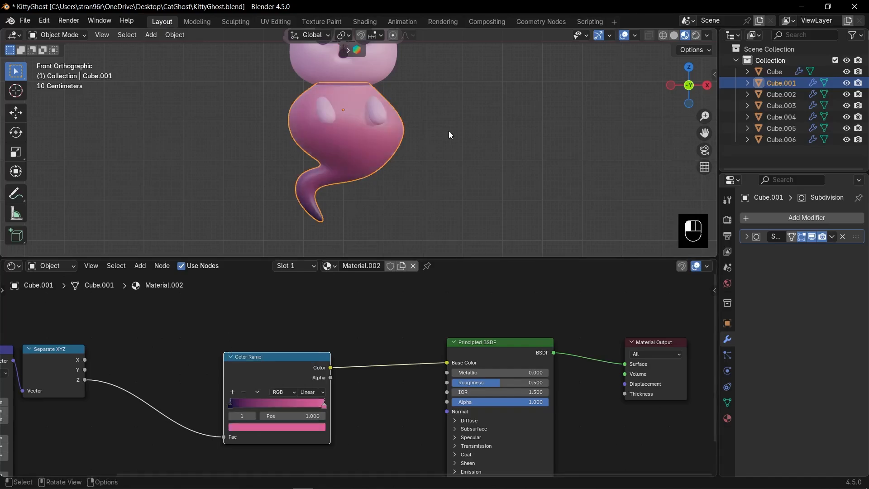
scroll(449, 131, "down", 5)
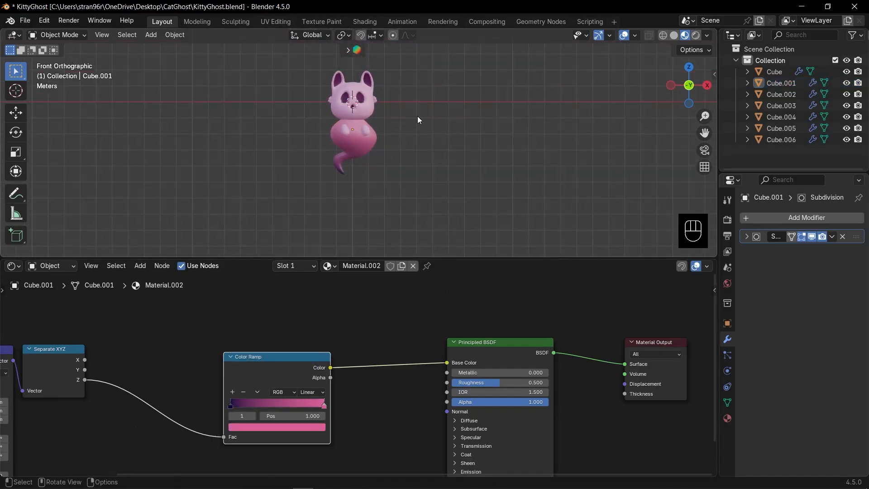
middle_click_drag(417, 116, 392, 147)
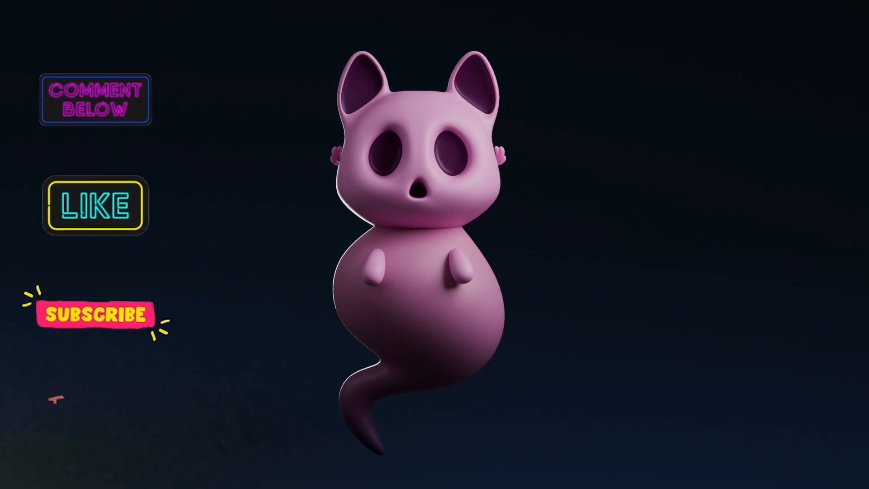